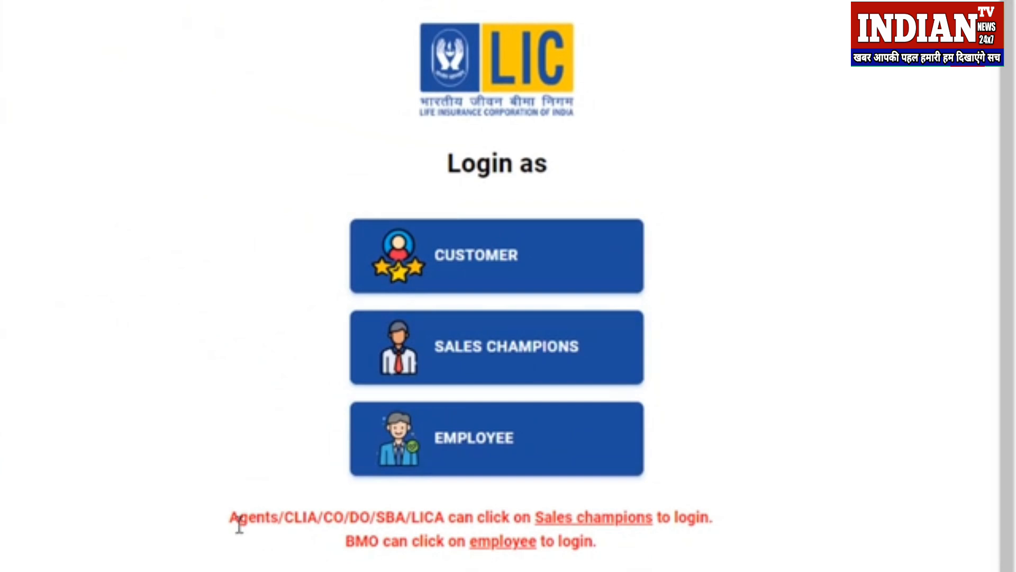
Step: Choose Sales Champion login and request an OTP for the agent's user ID
drag(231, 518, 715, 522)
click(715, 521)
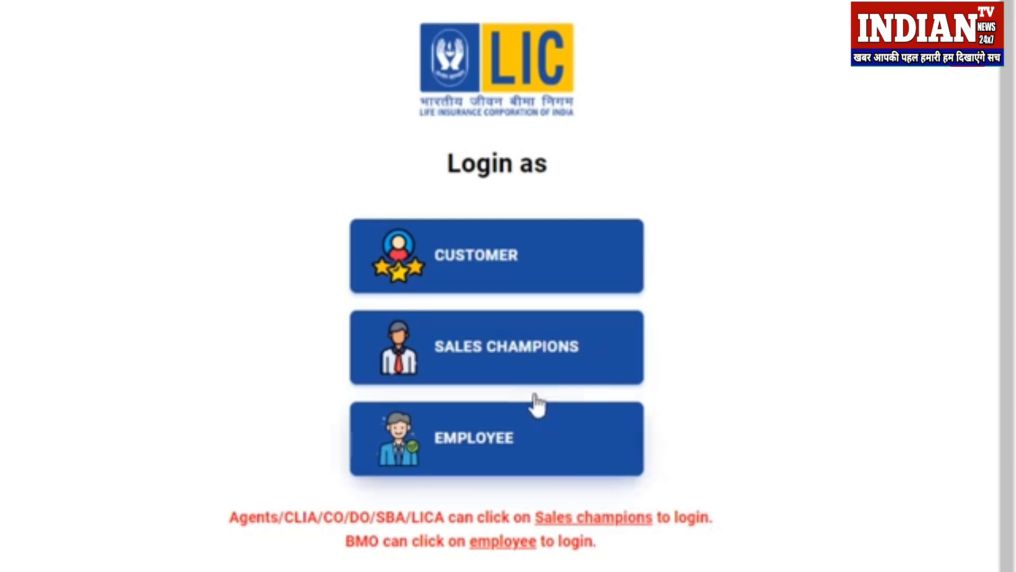
click(557, 371)
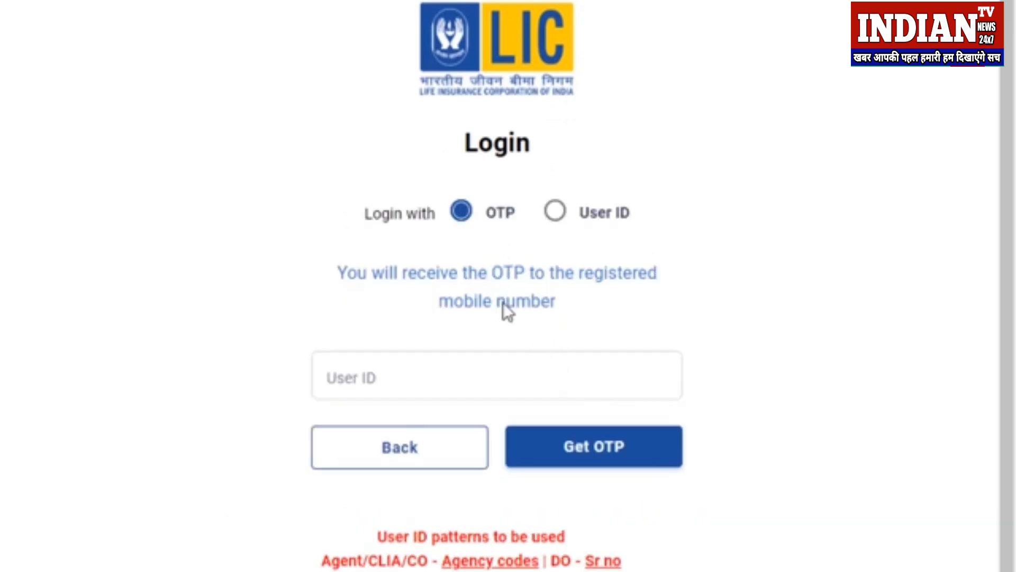
click(435, 377)
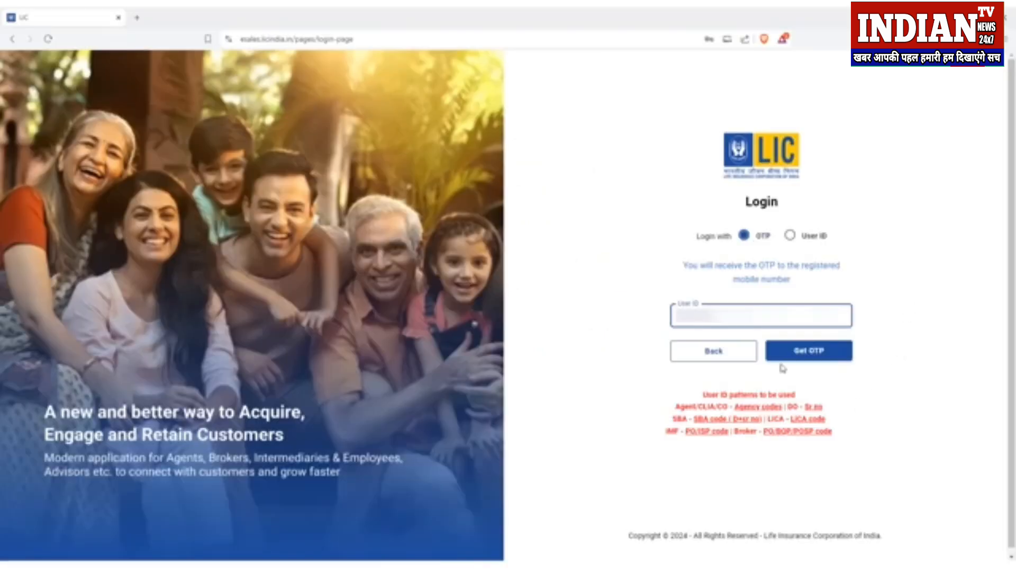
click(826, 362)
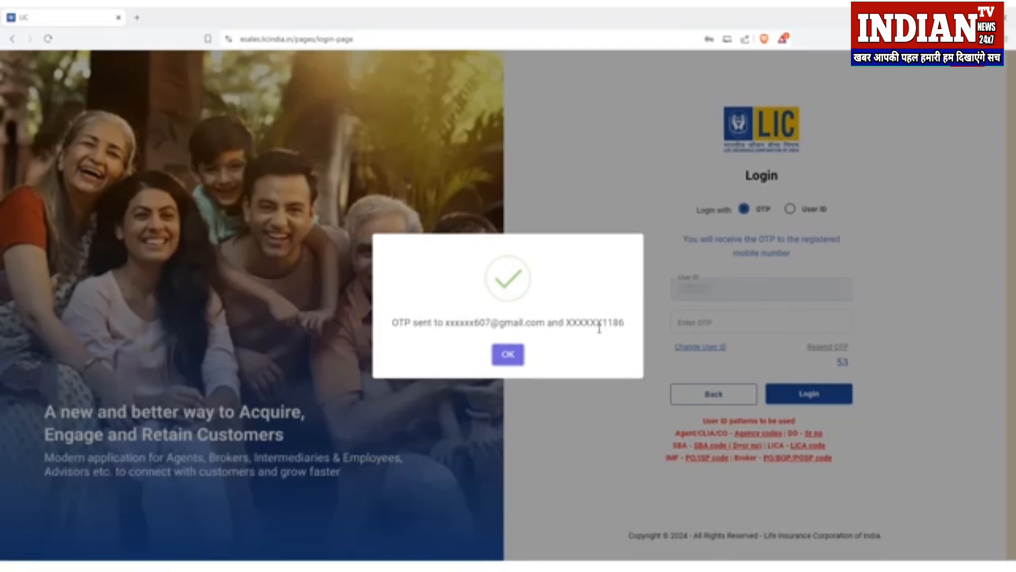
Step: Enter the received OTP and log in
click(512, 358)
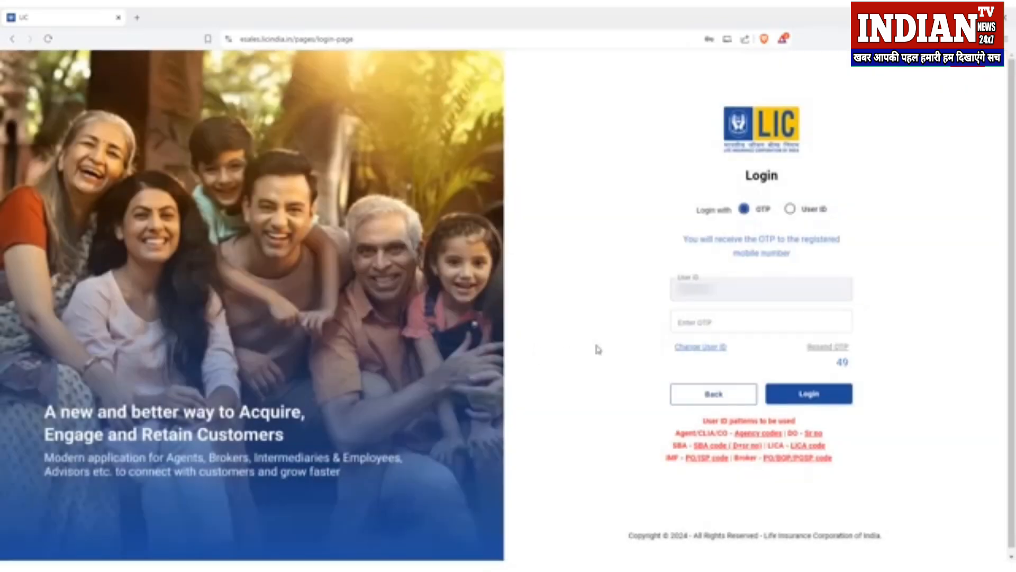
click(701, 323)
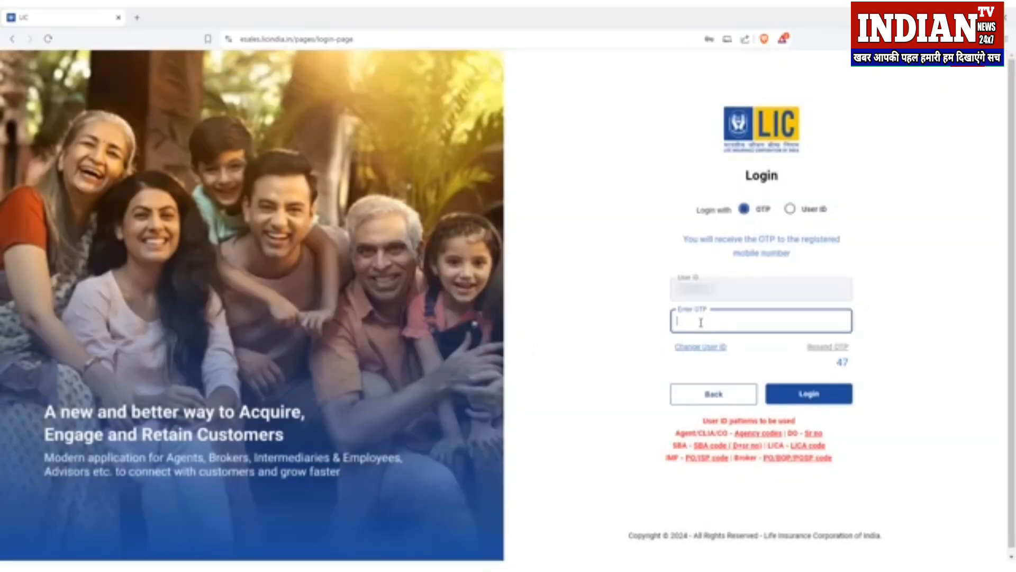
key(ctrl+v)
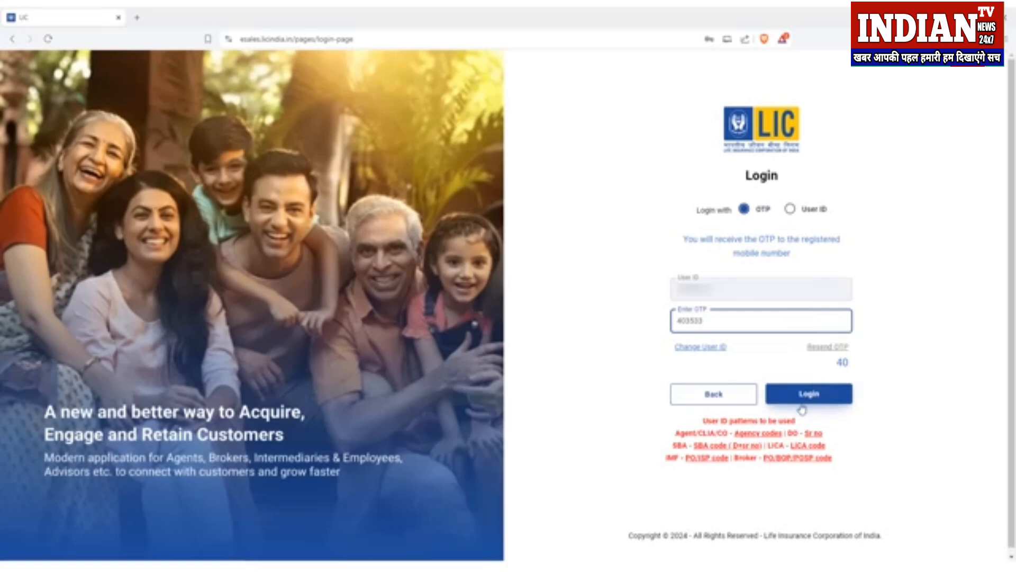
click(818, 397)
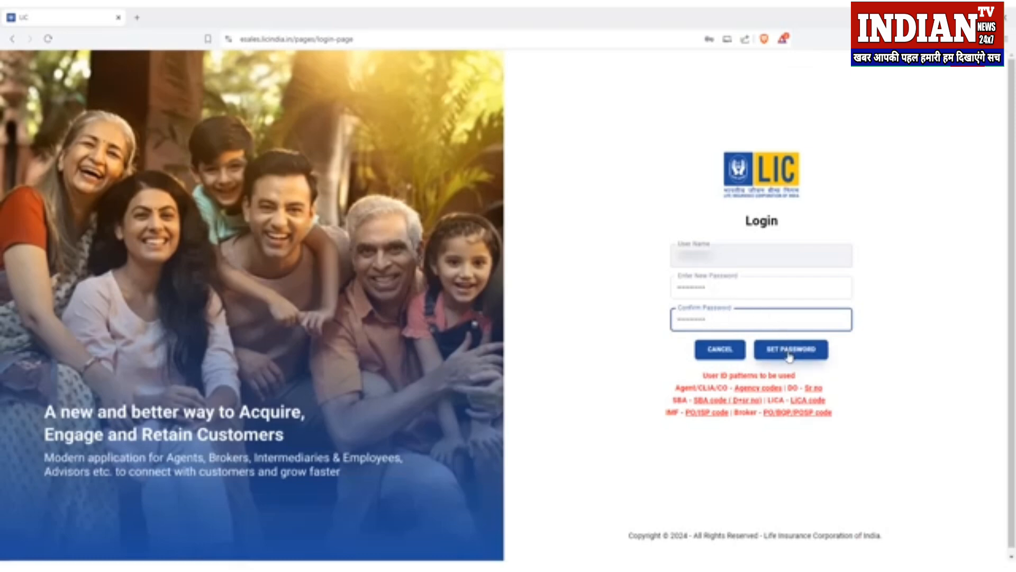
Step: Save the new login password and acknowledge the success message to reach Plans
click(789, 354)
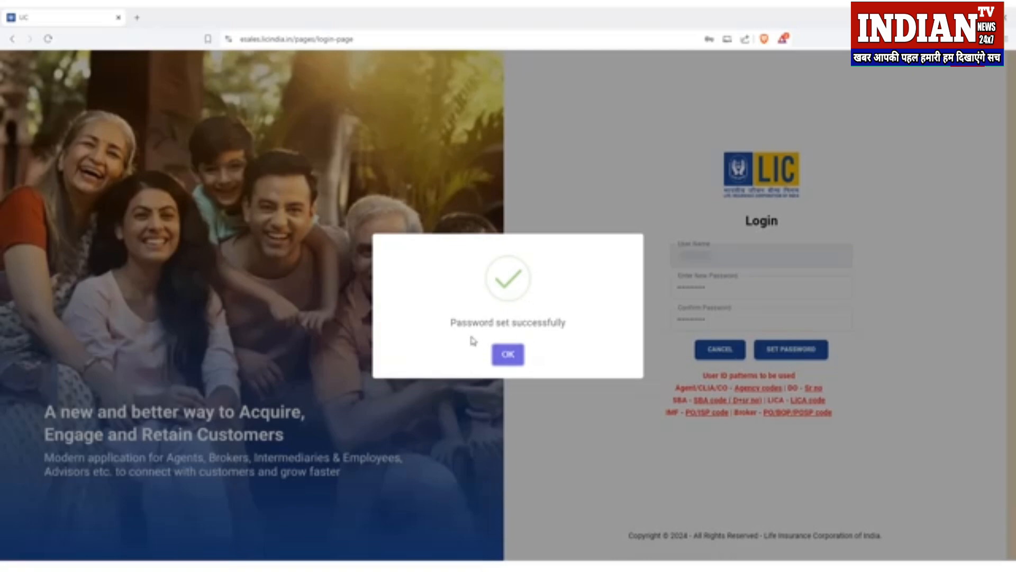
click(508, 354)
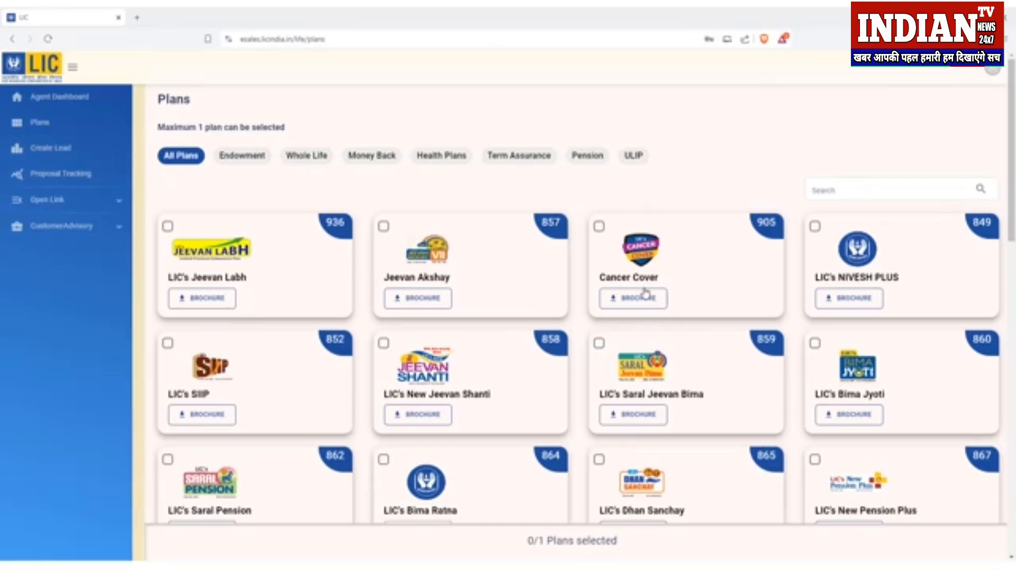
Step: Check the Agent Dashboard, return to Plans and fetch the Jeevan Labh (936) brochure
click(68, 100)
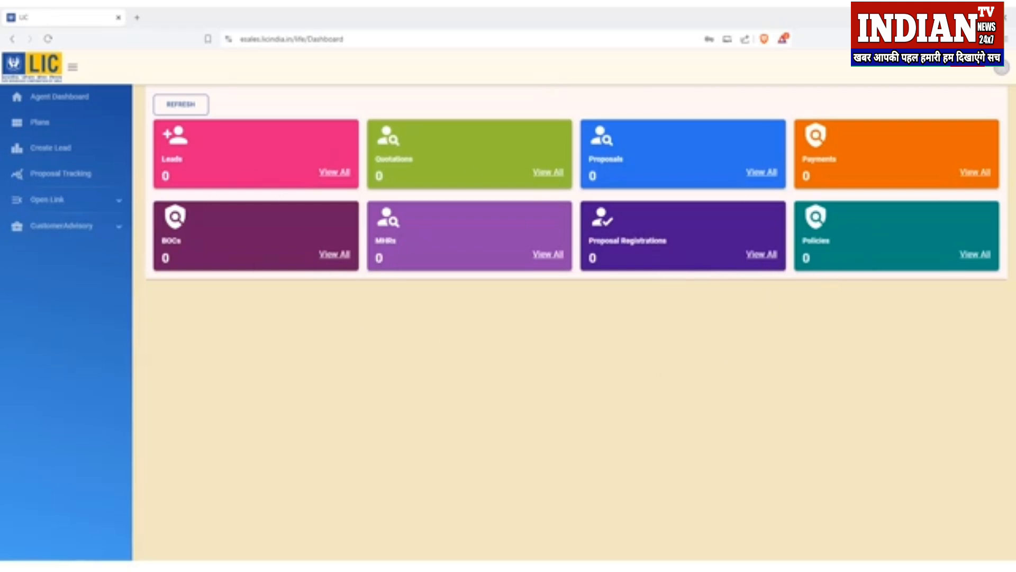
click(69, 132)
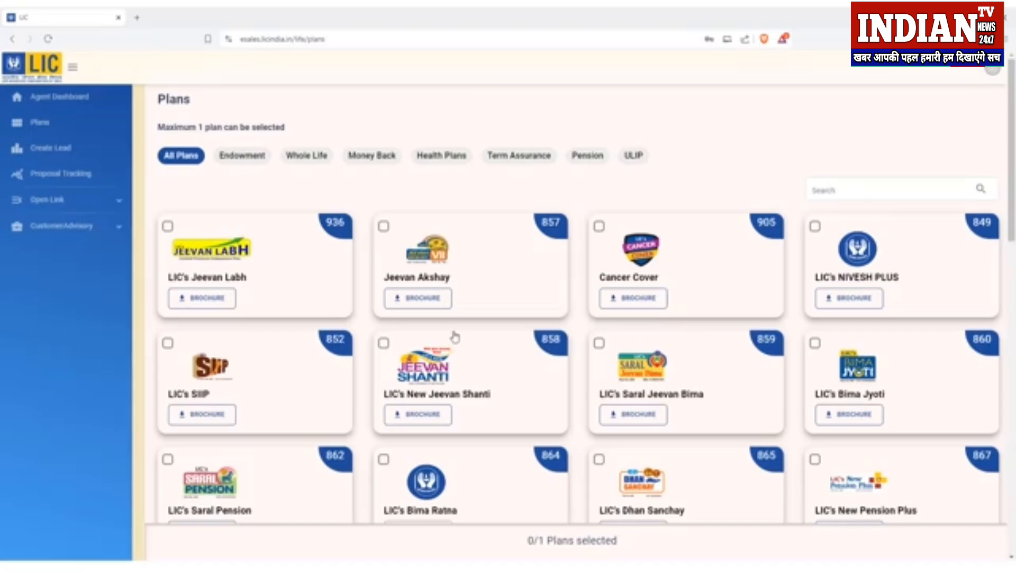
scroll(431, 295, down, 5)
scroll(431, 295, up, 5)
click(213, 303)
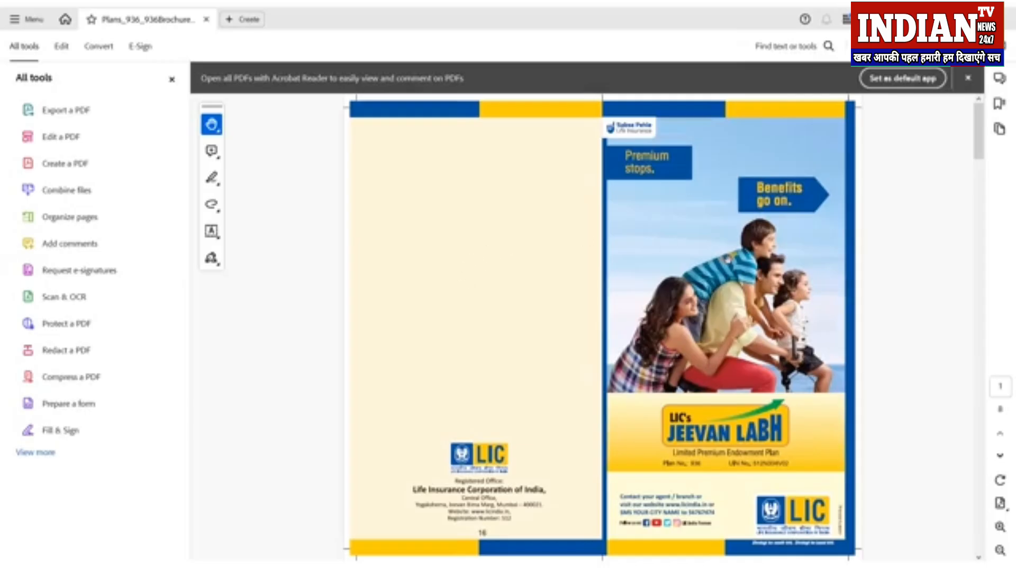
Step: Scroll through the Jeevan Labh brochure PDF to the surrender value tables and back
scroll(728, 260, down, 10)
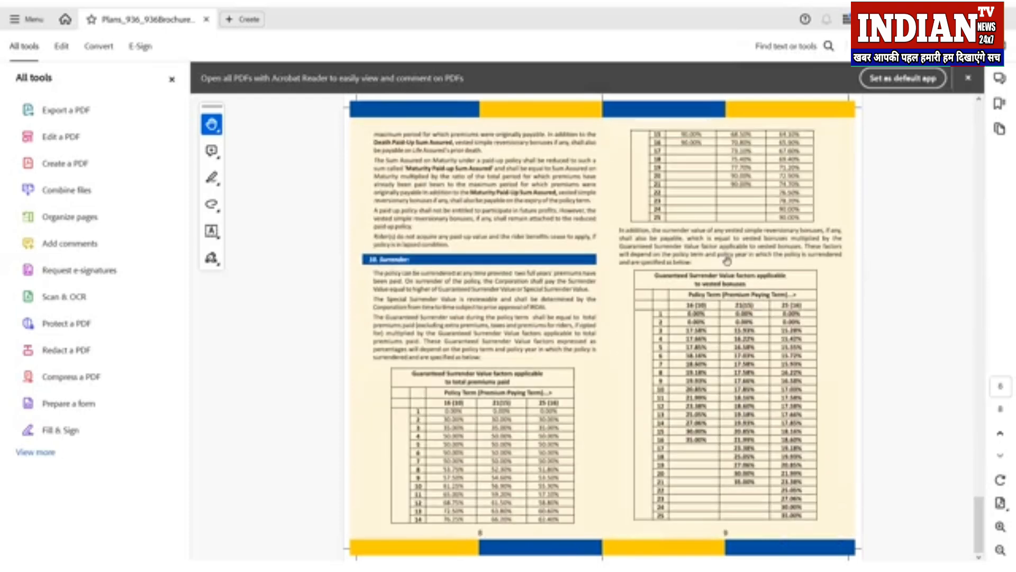
scroll(727, 261, up, 10)
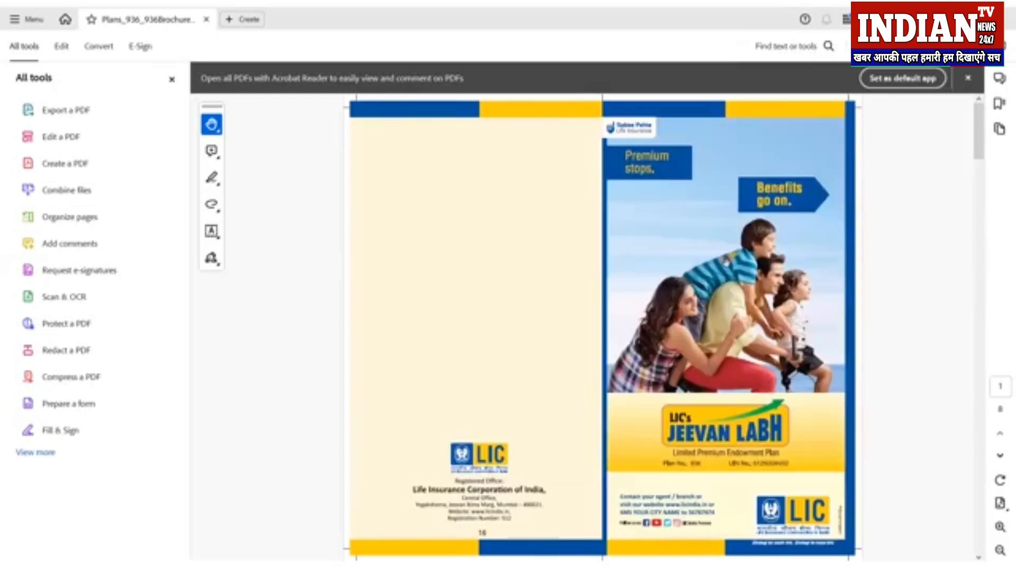
scroll(726, 261, down, 3)
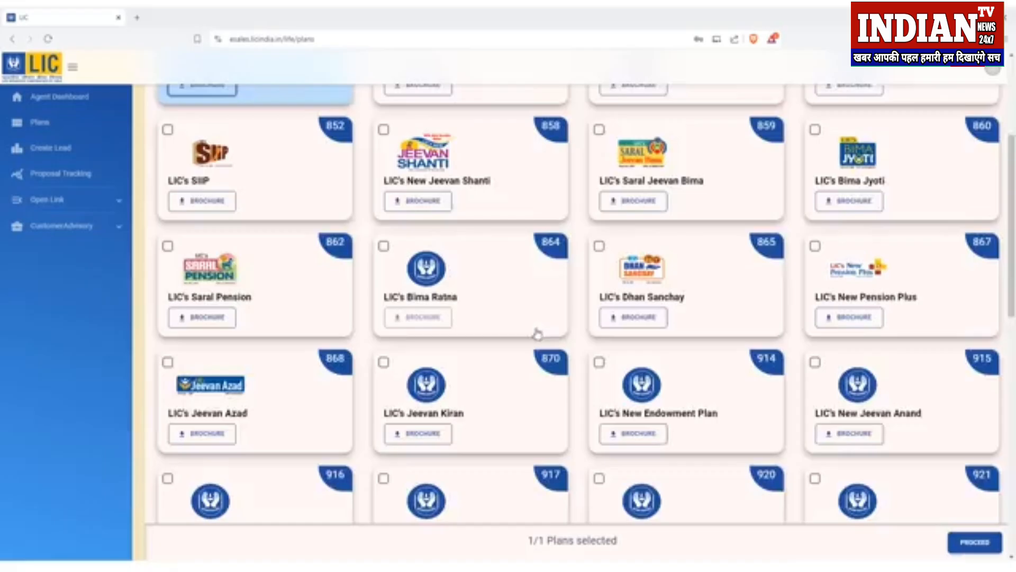
Step: Browse the plan filters: Endowment, Whole Life, Money Back, Health, Term Assurance, Pension, ULIP
scroll(535, 334, up, 4)
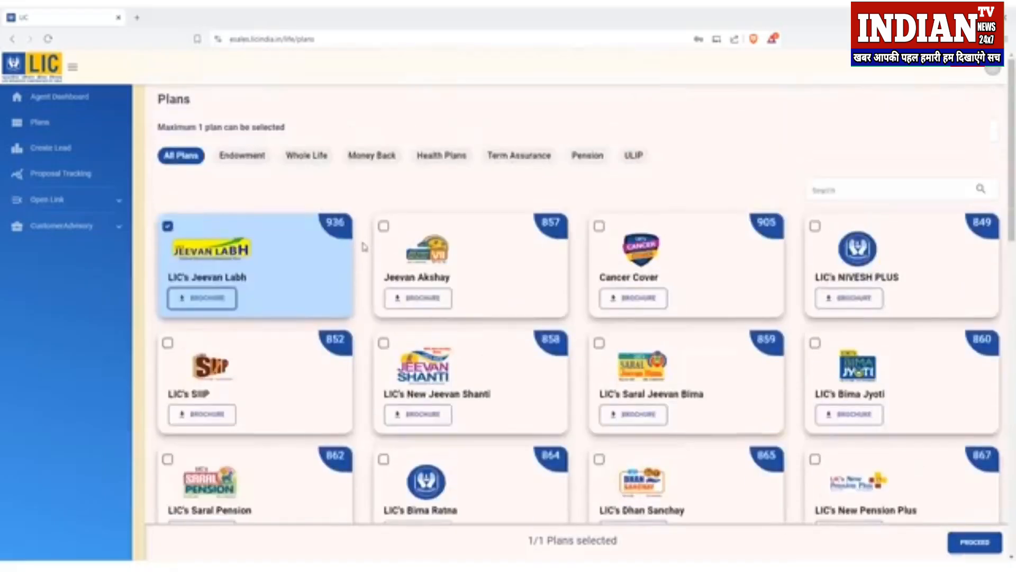
scroll(731, 254, down, 10)
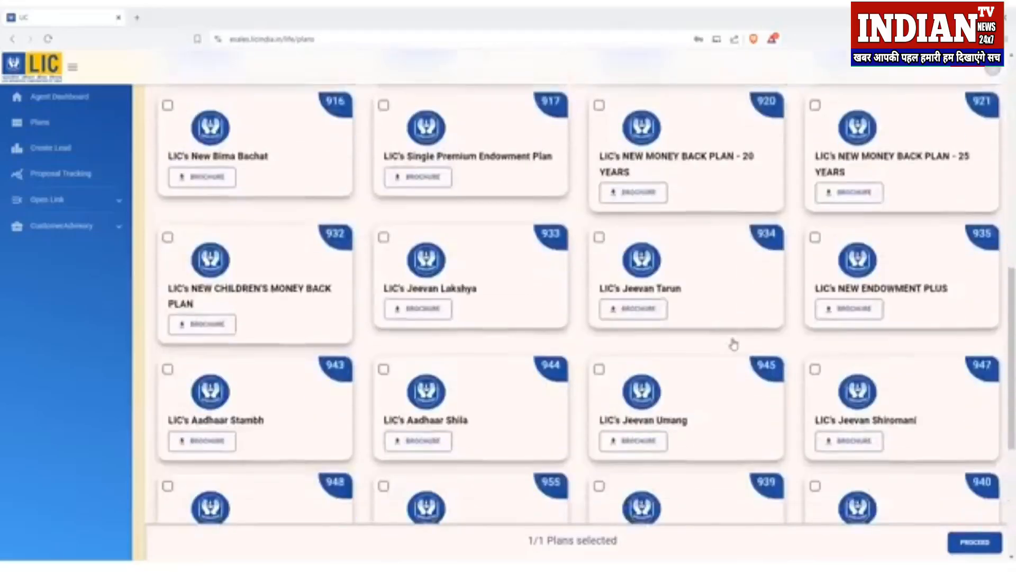
scroll(733, 344, down, 5)
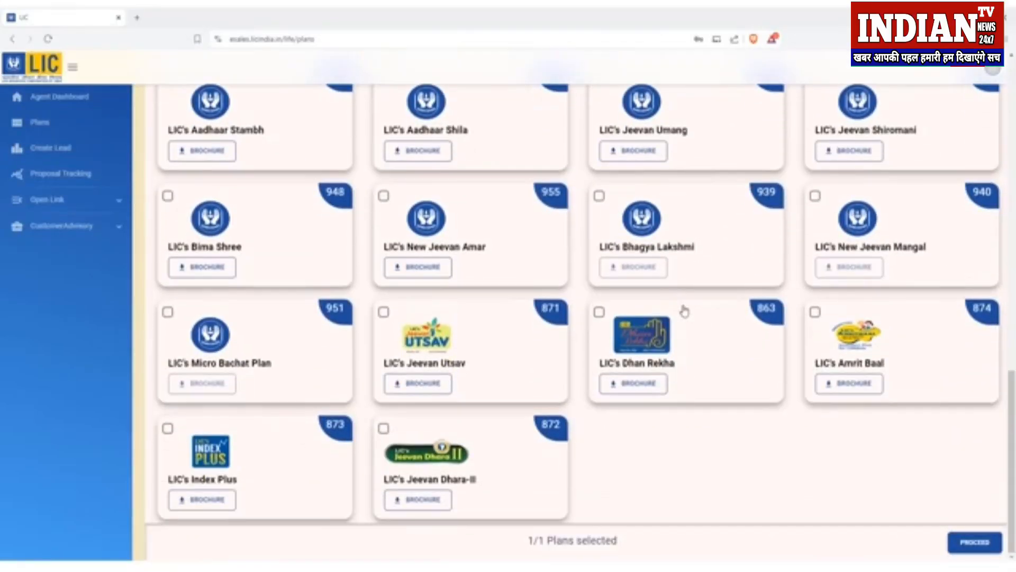
scroll(684, 311, up, 15)
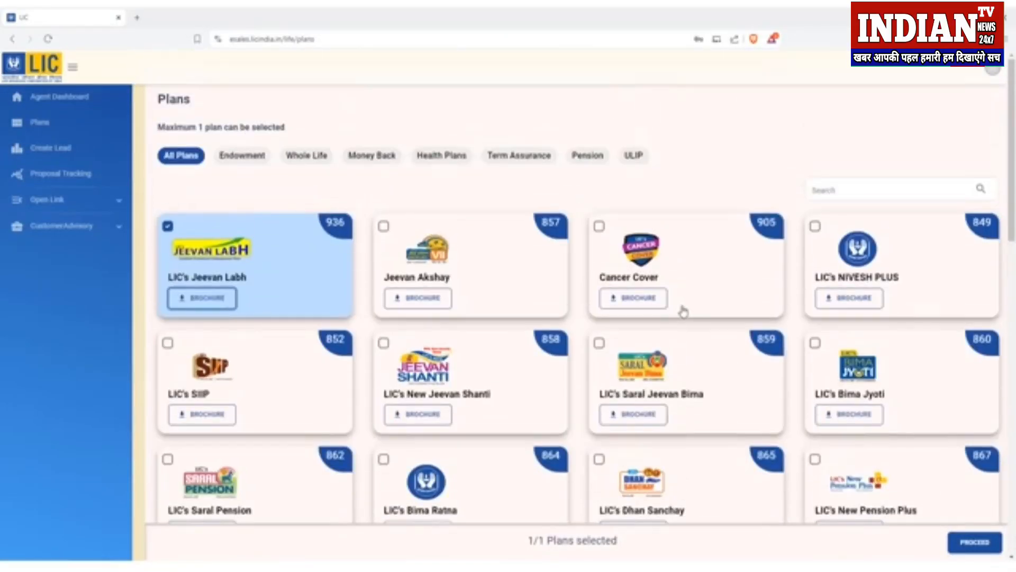
click(239, 156)
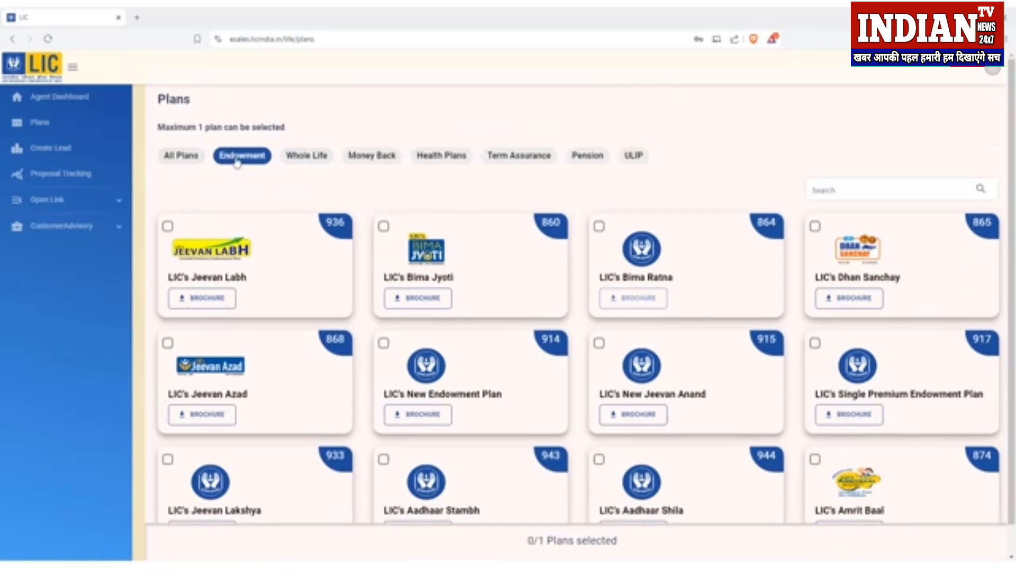
click(303, 162)
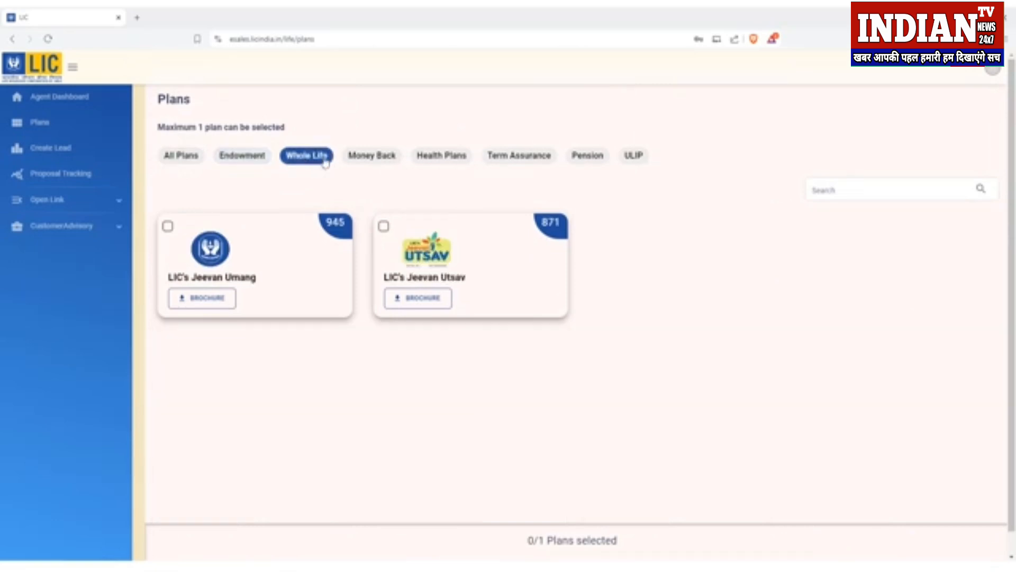
click(363, 160)
click(432, 164)
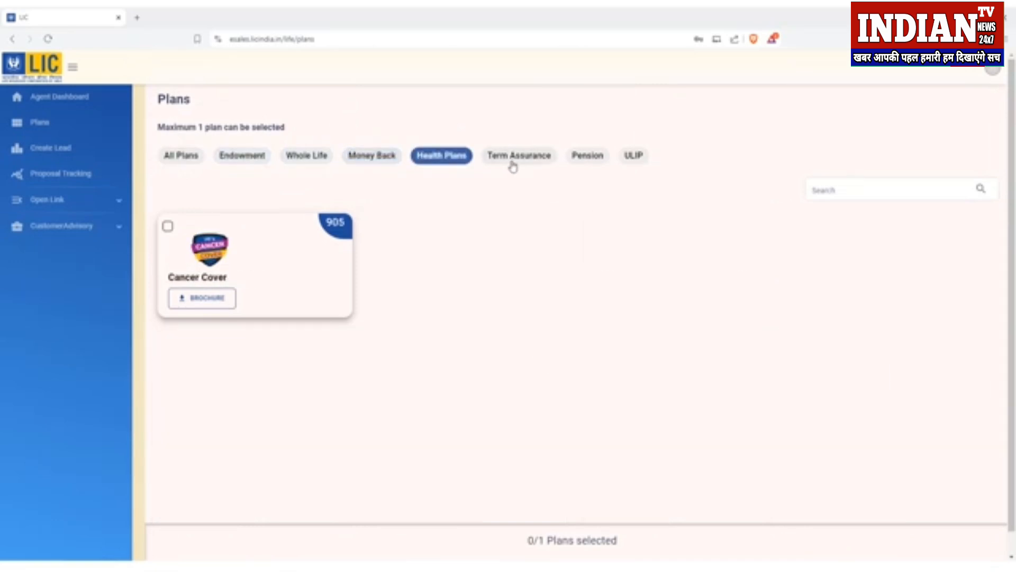
click(510, 163)
click(582, 159)
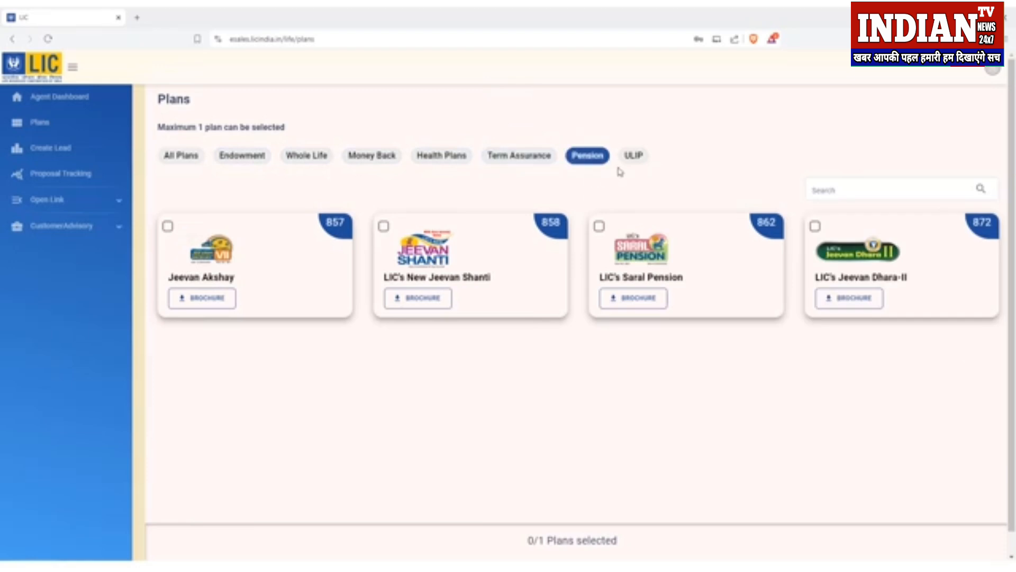
click(626, 164)
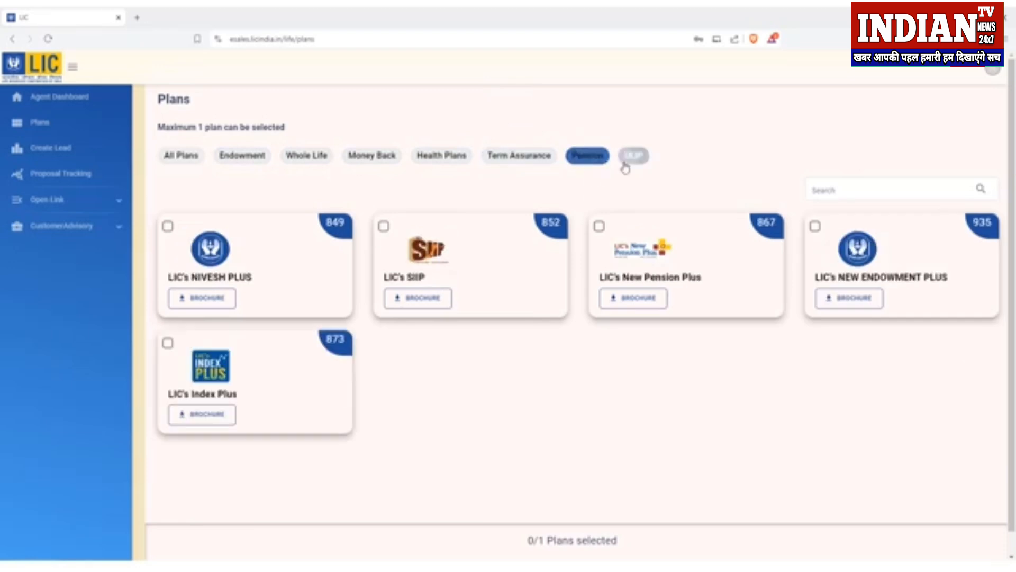
Step: Return to All Plans and tick LIC's New Endowment Plan (914)
click(178, 160)
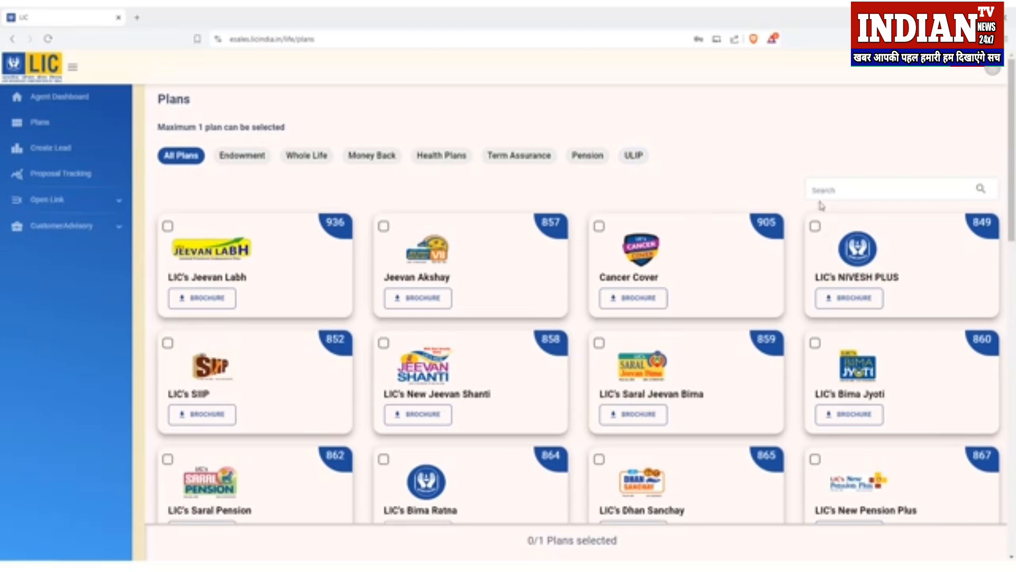
scroll(622, 189, down, 4)
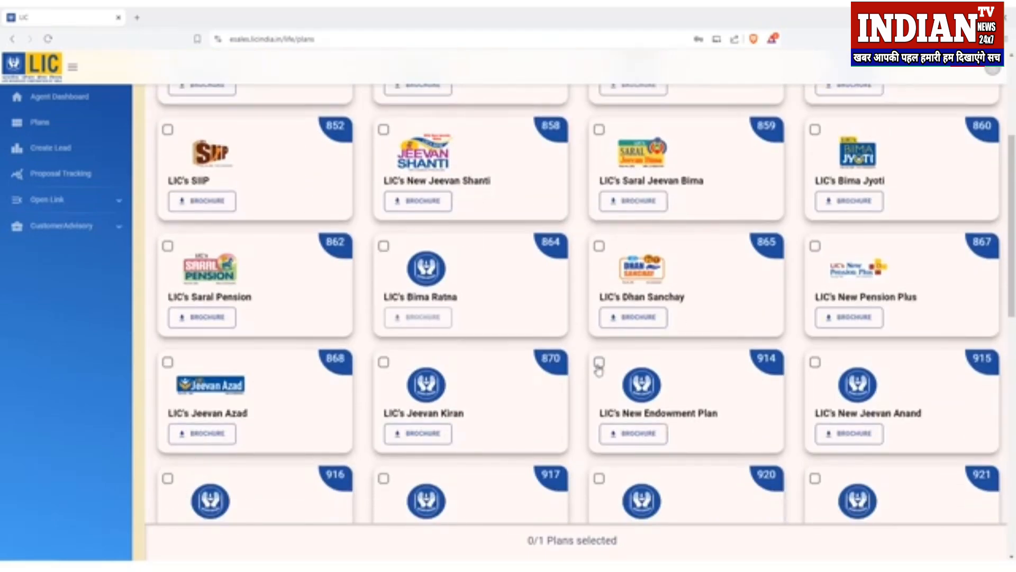
click(599, 364)
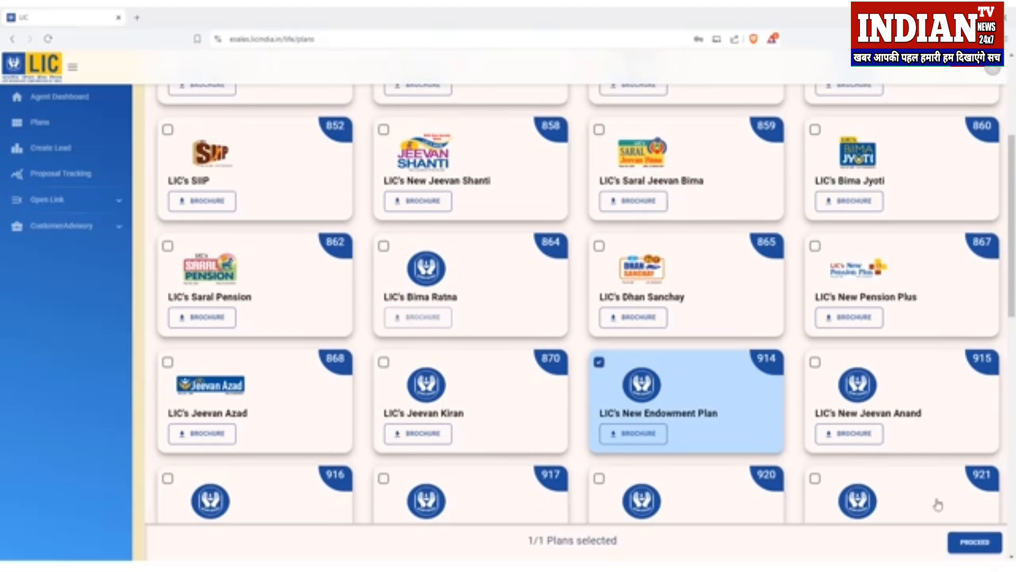
Step: Start a quotation and enter the proposer's date of birth, Male gender and mobile number
click(974, 542)
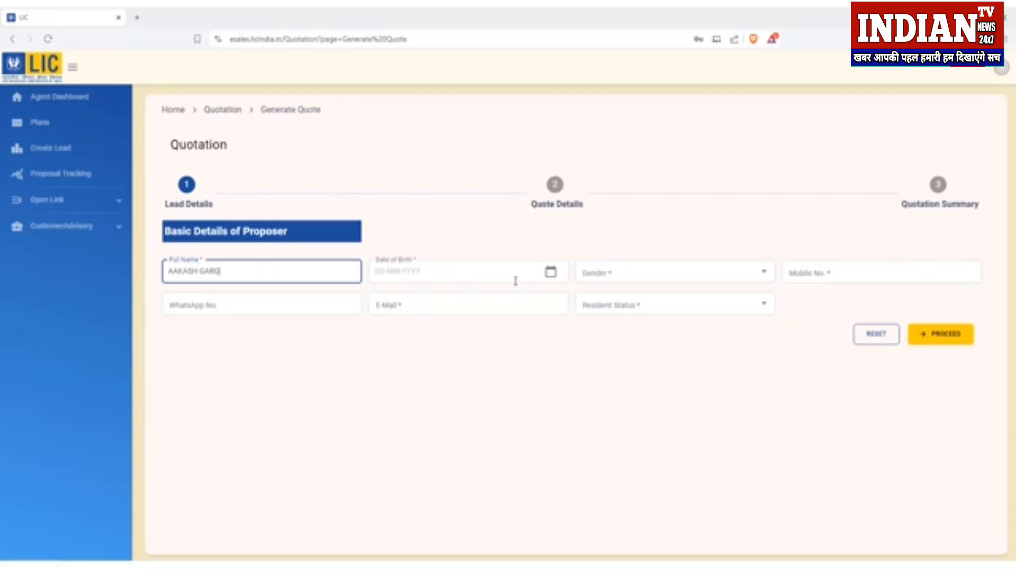
click(459, 275)
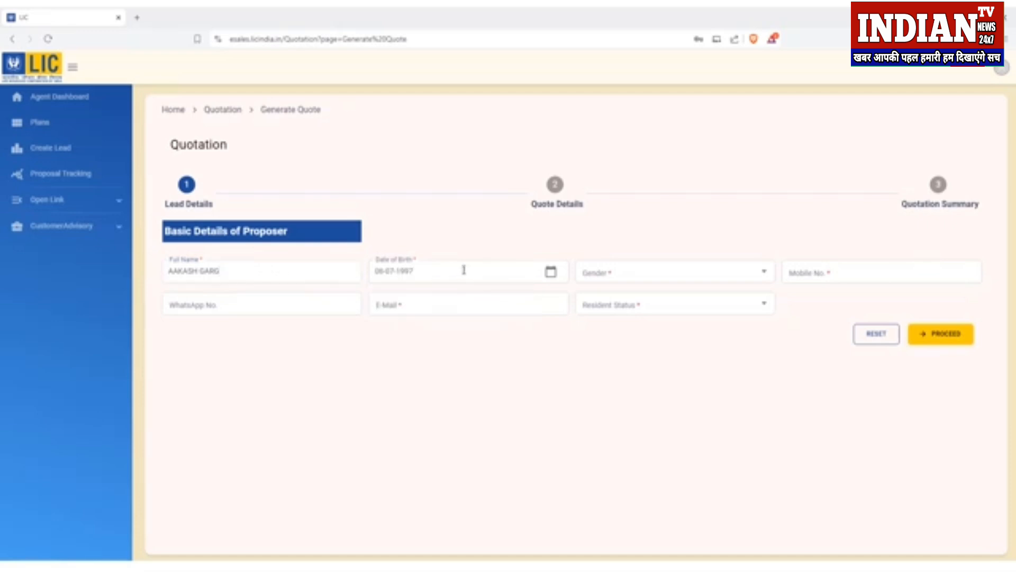
click(611, 273)
click(610, 296)
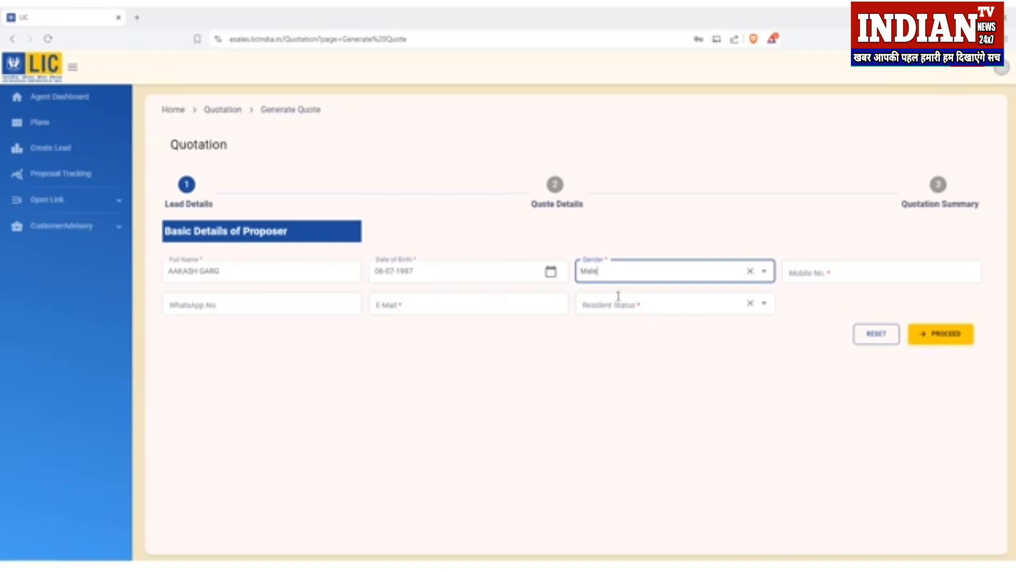
click(820, 276)
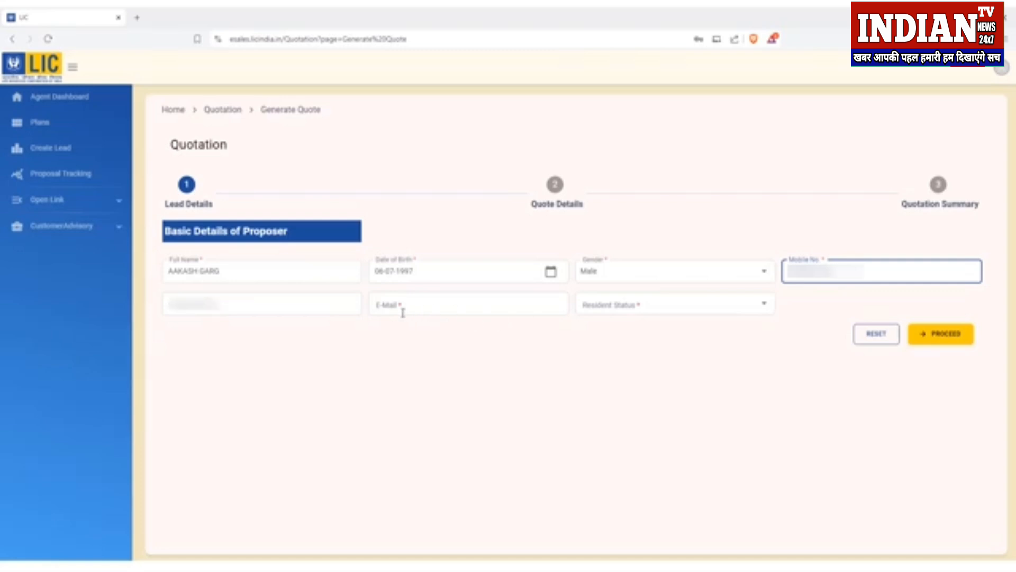
Step: Fill in the proposer's e-mail, set residency to Resident Indian and proceed to Quote Details
click(405, 310)
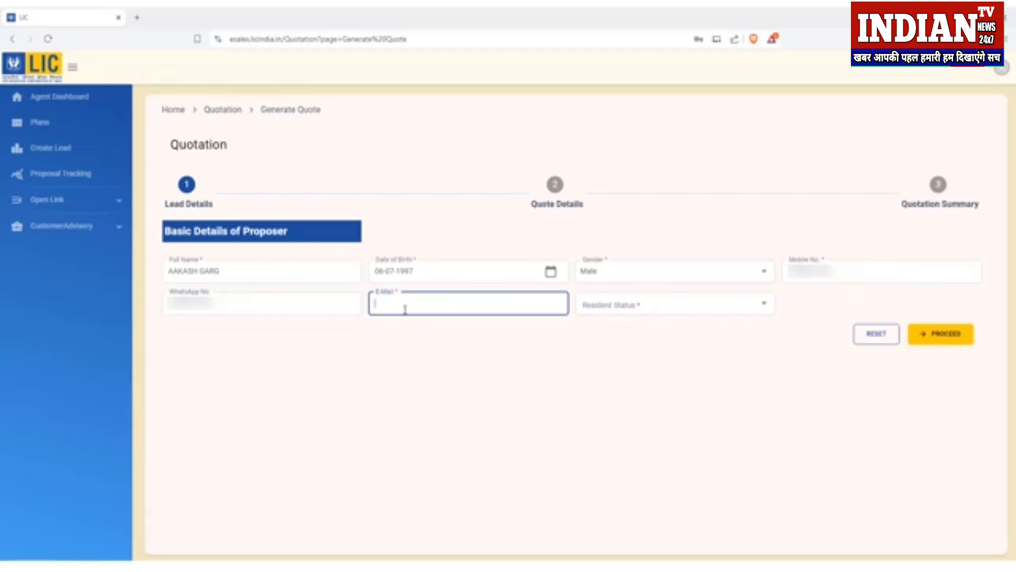
key(ctrl+v)
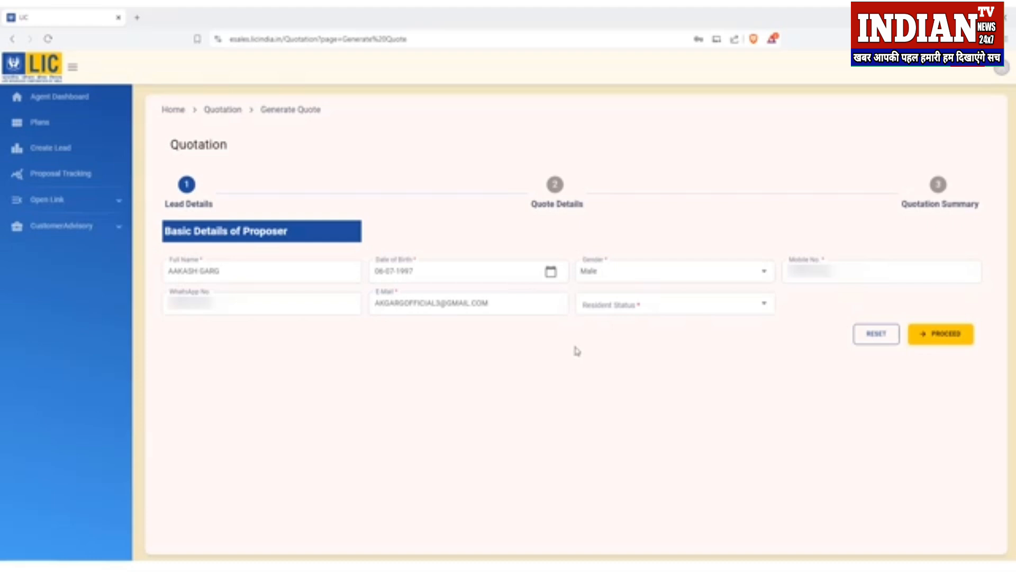
click(629, 305)
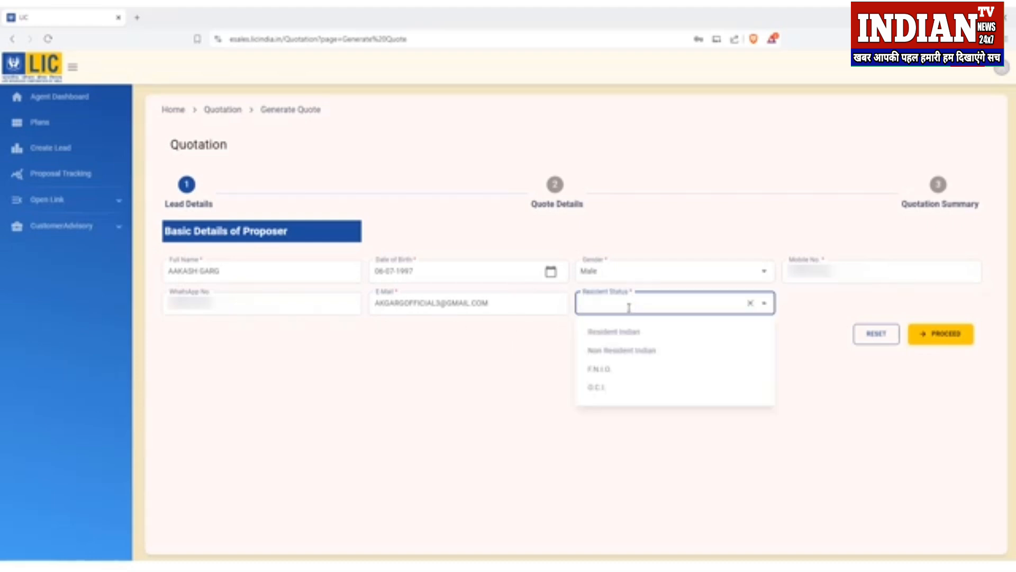
click(658, 335)
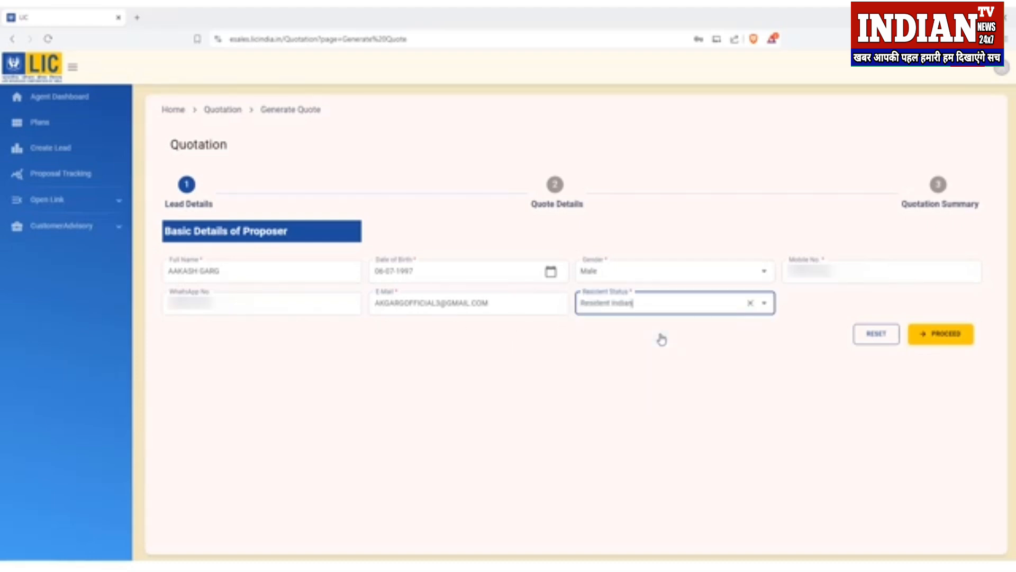
click(945, 344)
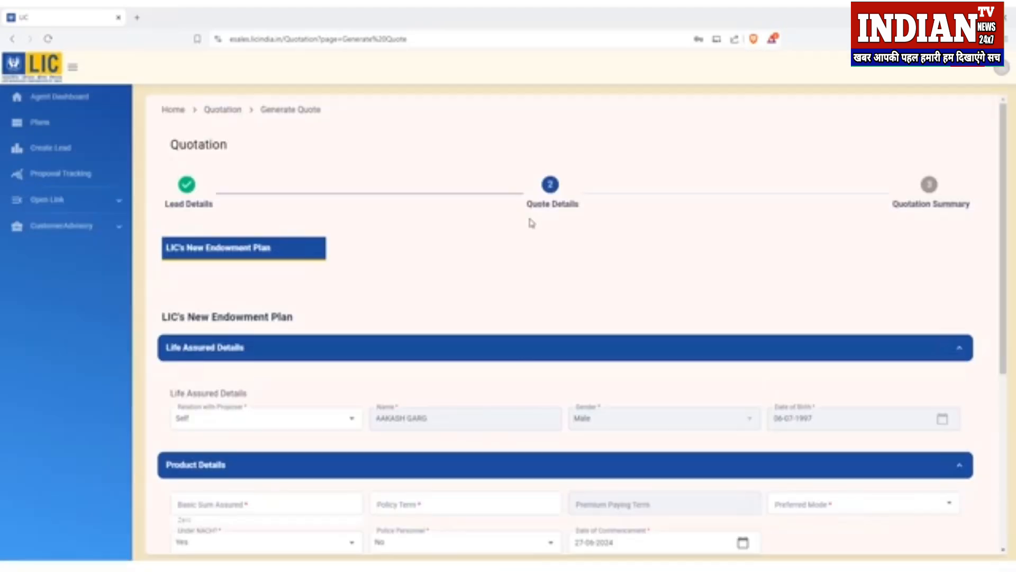
Step: Enter a basic sum assured of 100000 and a policy term of 35 years
drag(526, 205, 585, 218)
click(586, 224)
scroll(589, 238, down, 4)
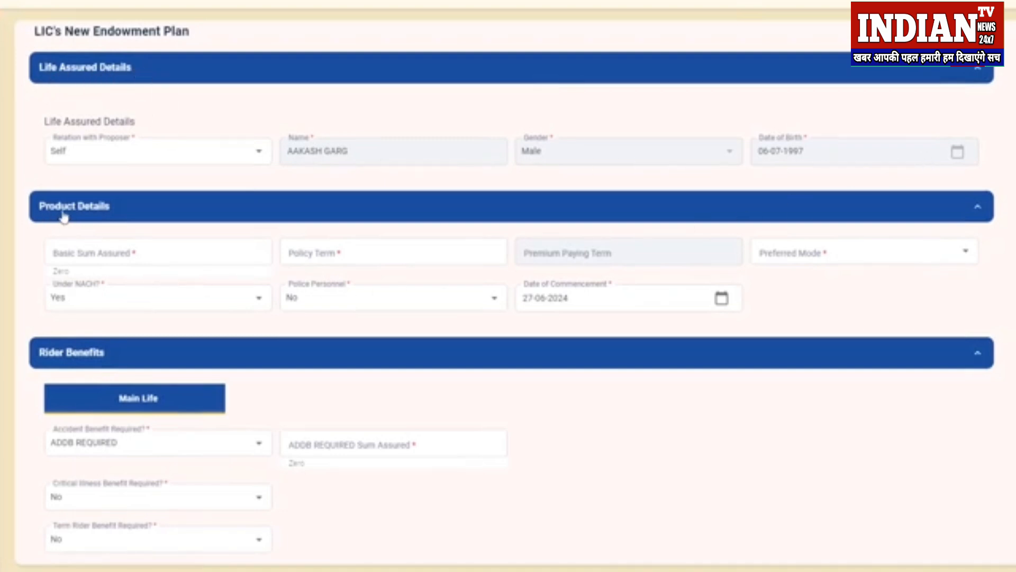
click(91, 253)
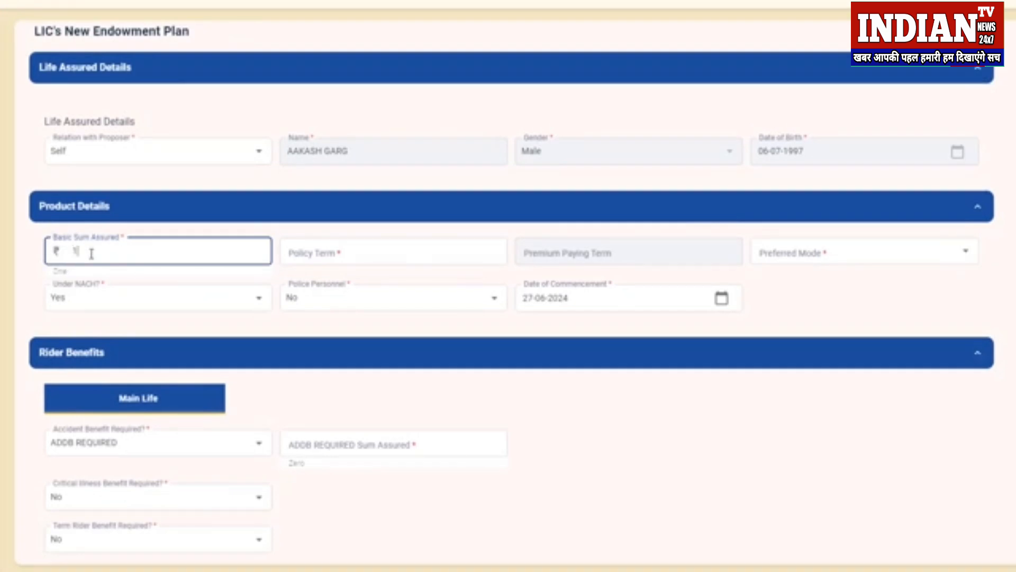
text(100000)
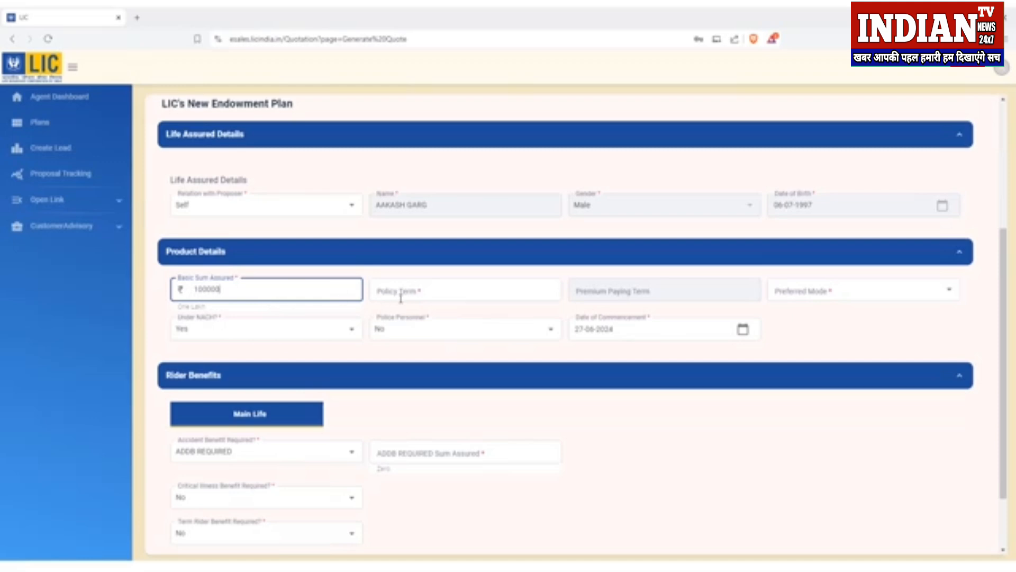
click(401, 298)
text(35)
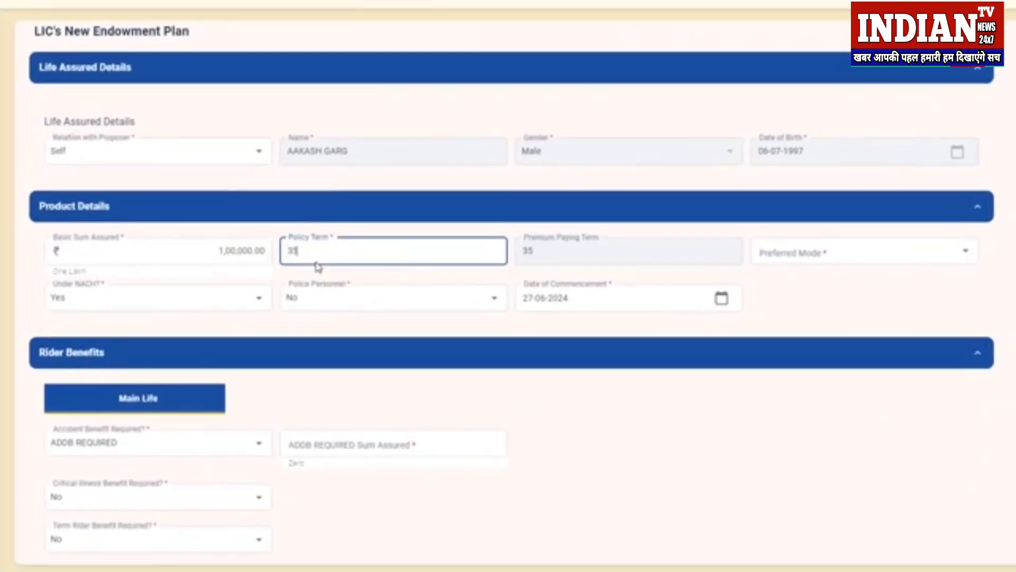
click(464, 234)
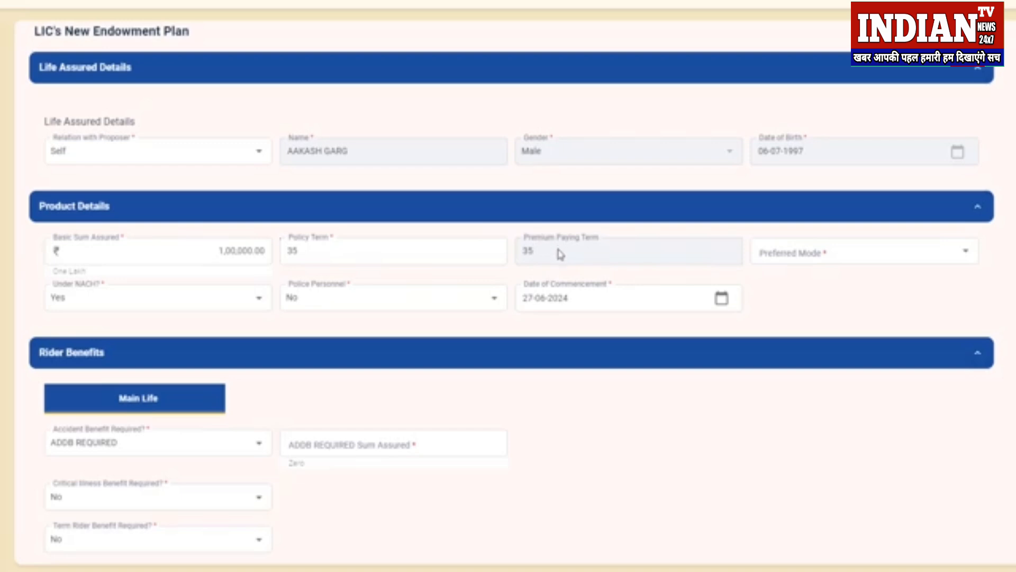
Step: Set the preferred premium mode to Quarterly
click(837, 254)
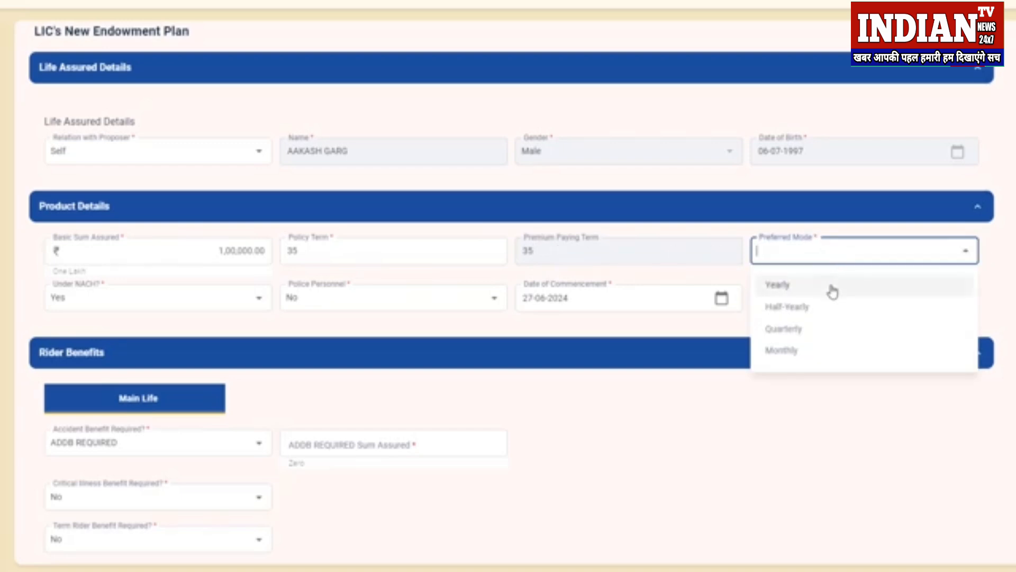
click(817, 352)
click(816, 267)
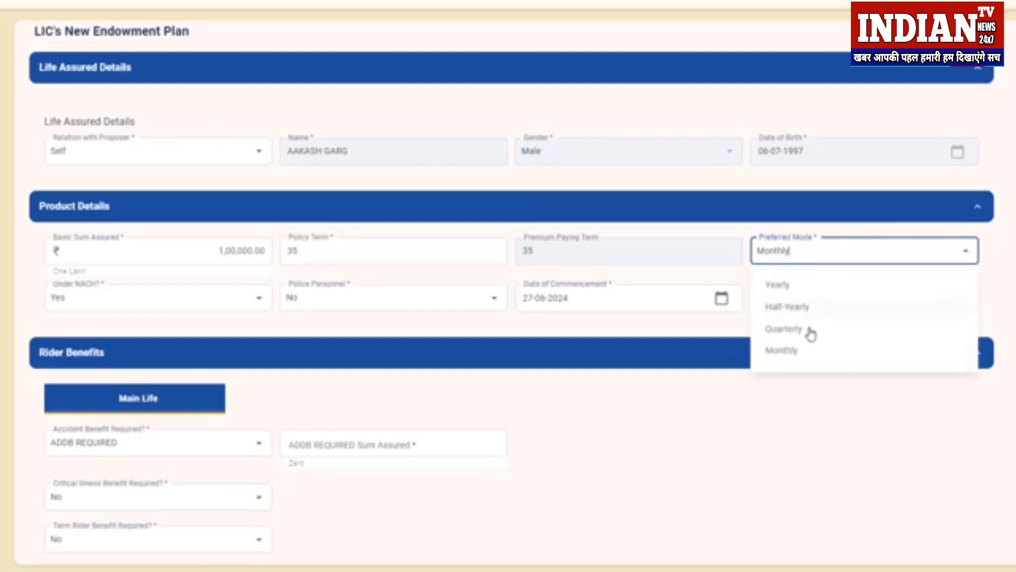
click(811, 331)
click(807, 264)
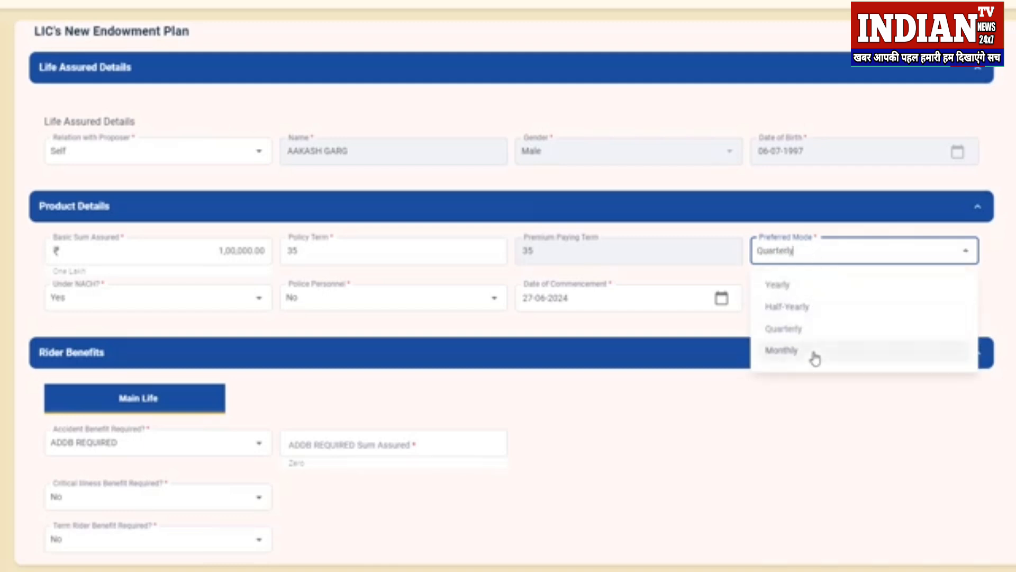
click(813, 328)
click(812, 302)
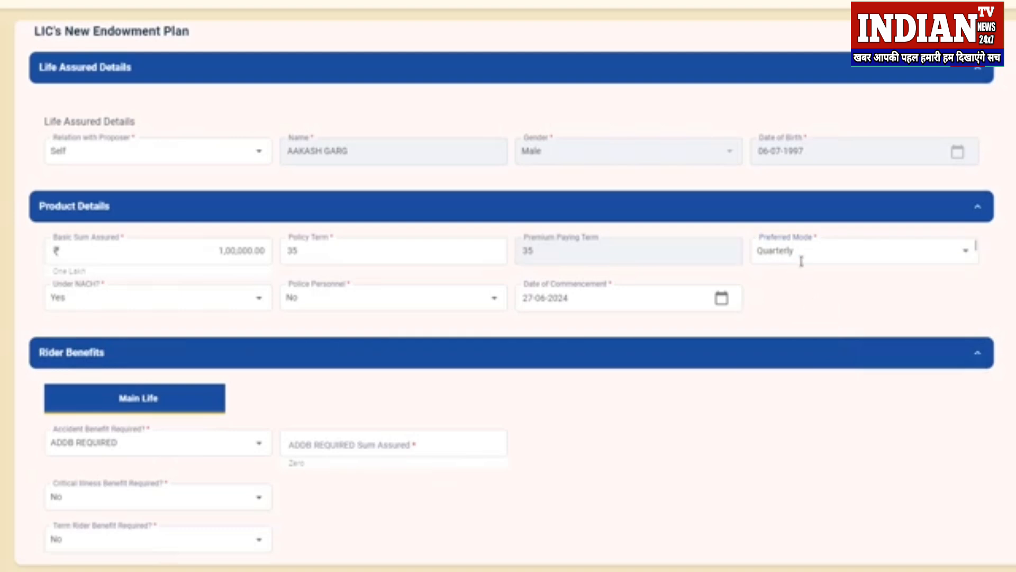
Step: Answer No for Under NACH? and No for Police Personnel
drag(64, 297, 32, 298)
text(No)
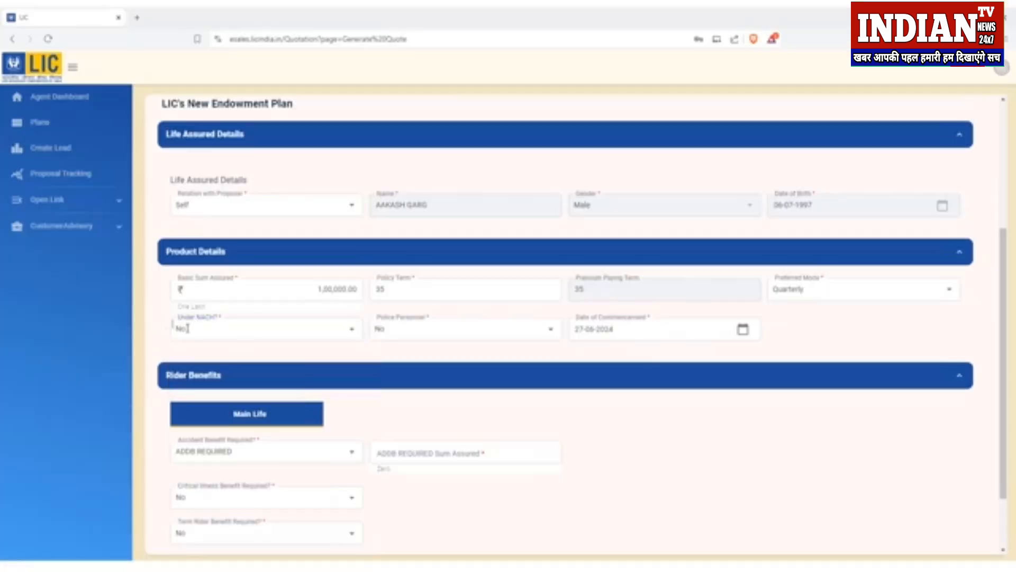
click(203, 328)
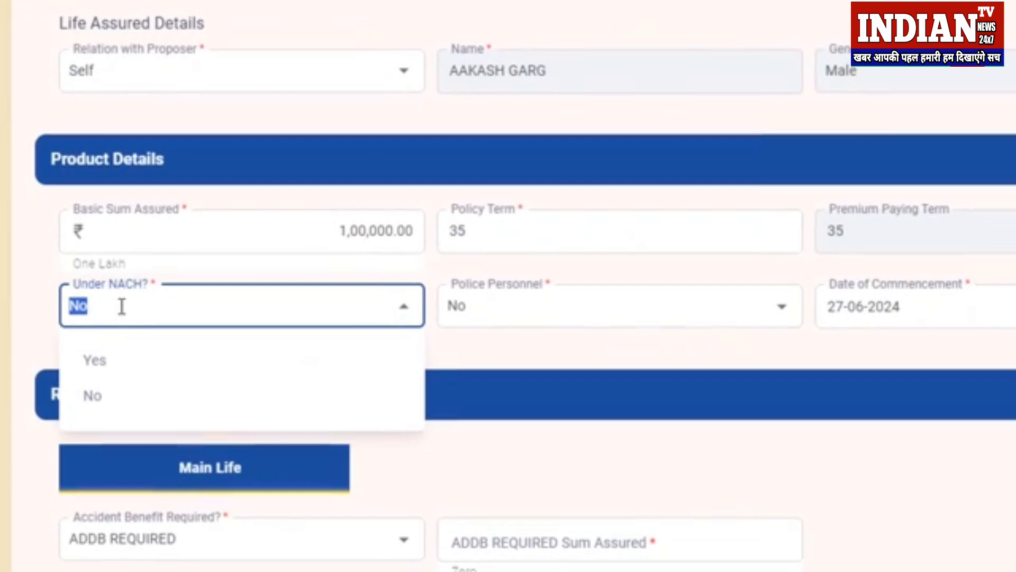
click(109, 396)
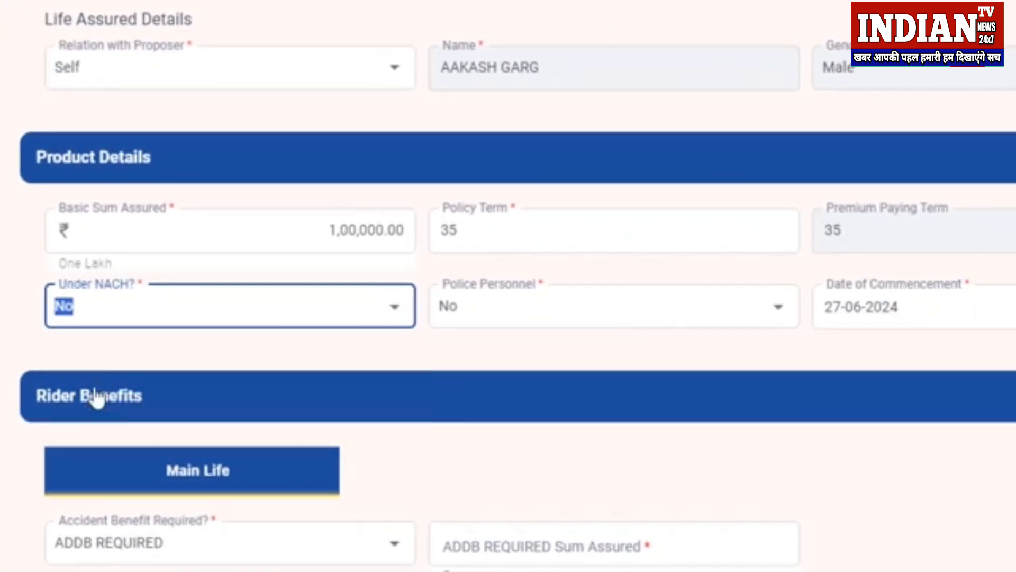
click(431, 337)
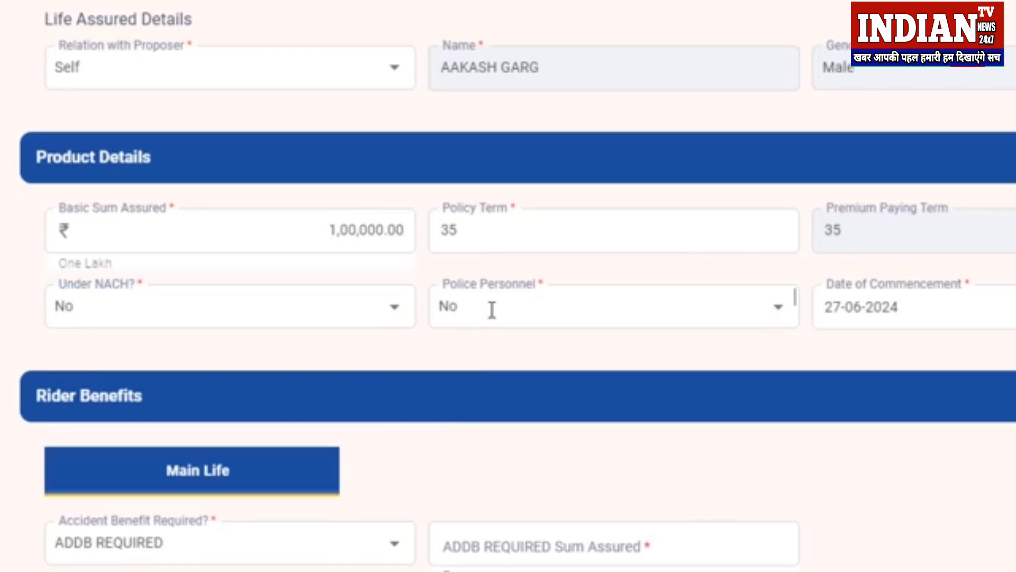
click(492, 309)
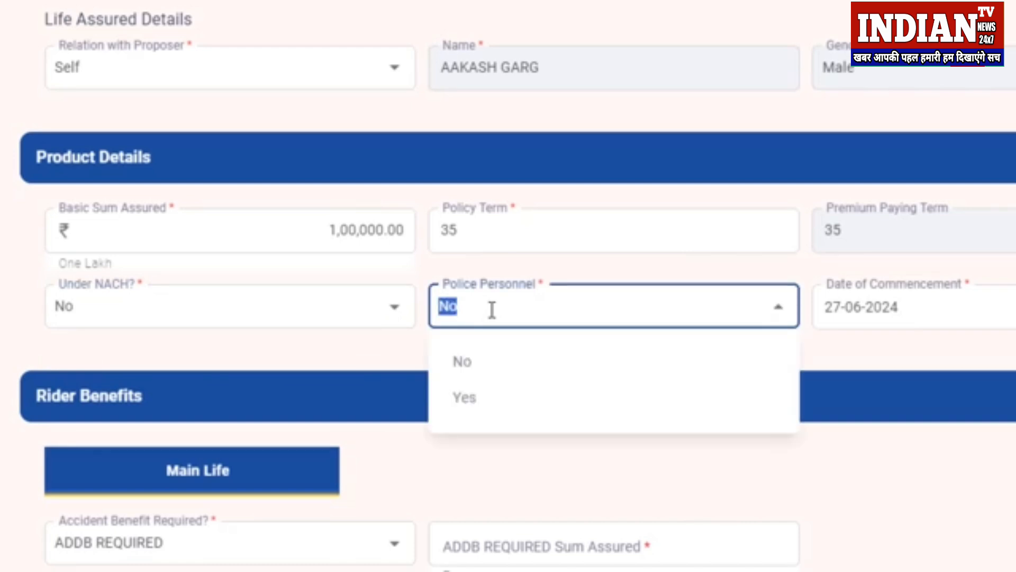
click(479, 367)
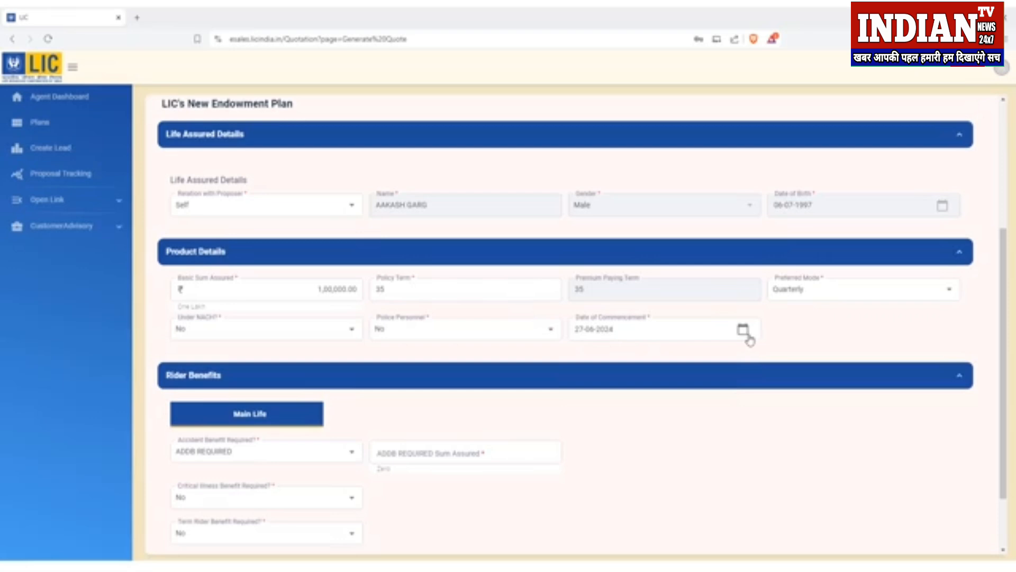
Step: Set the commencement date to 01-06-2024 and mark Accident Benefit as not required
click(748, 336)
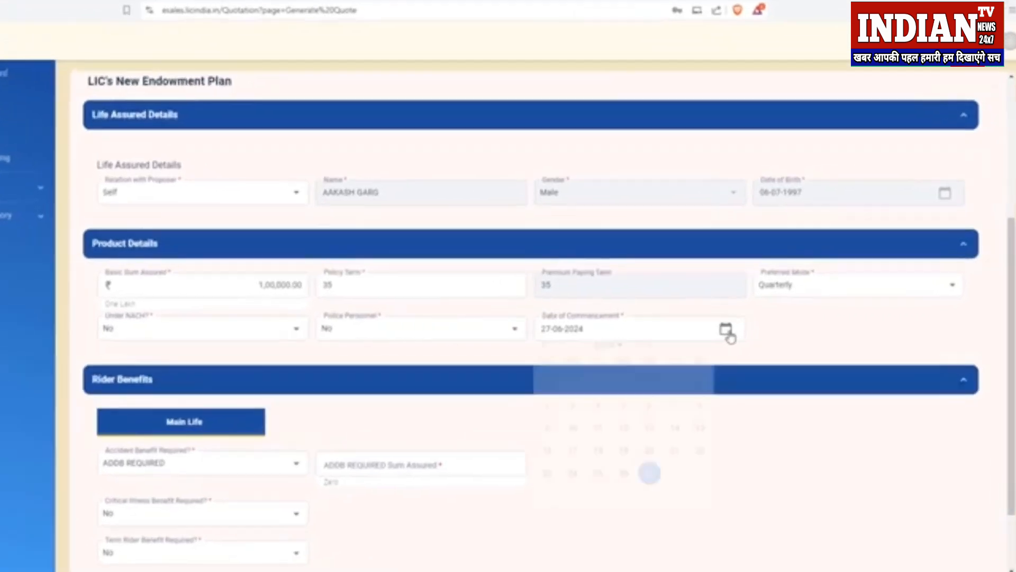
click(649, 427)
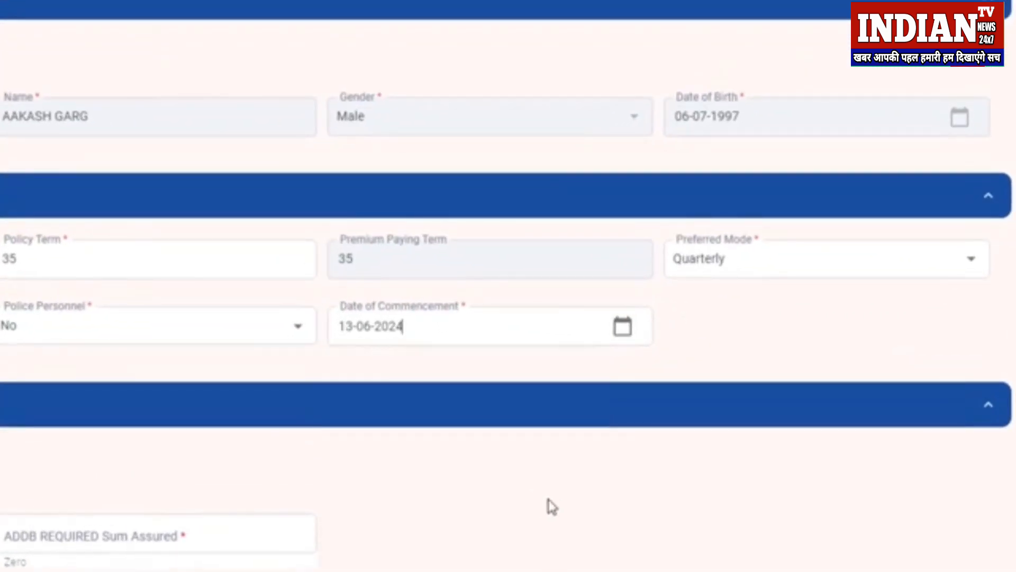
click(622, 331)
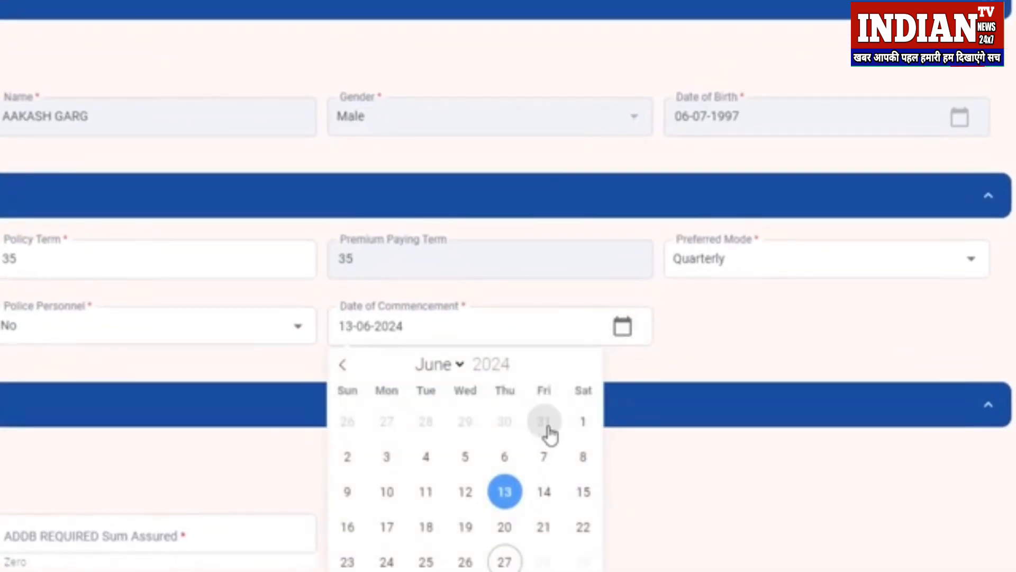
click(345, 365)
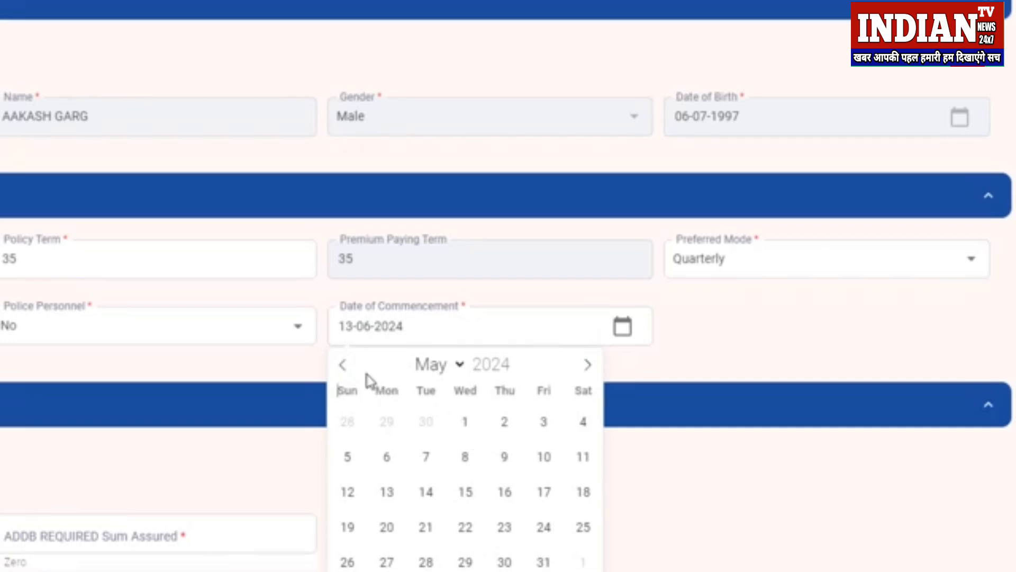
click(343, 365)
double_click(584, 368)
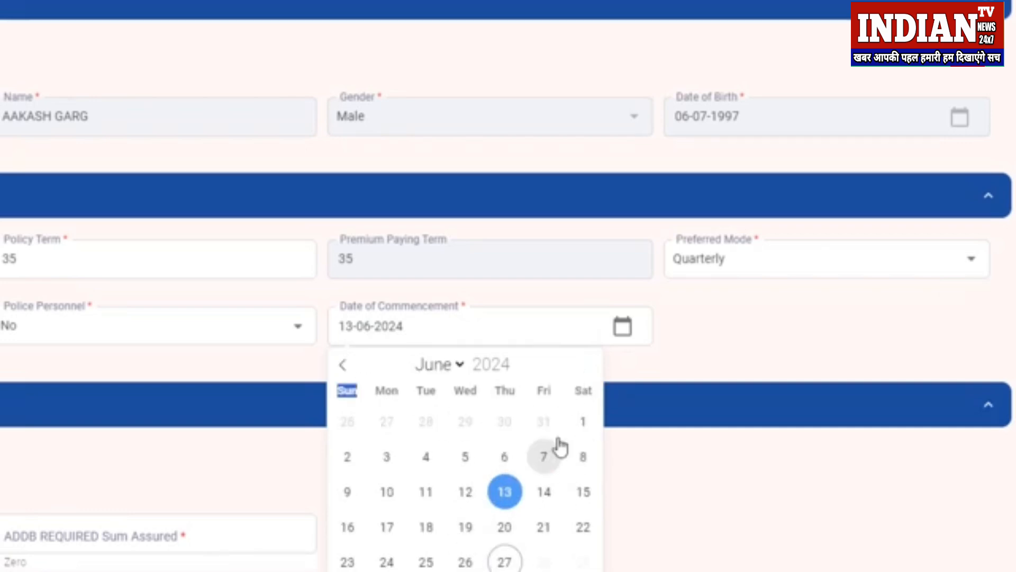
click(583, 422)
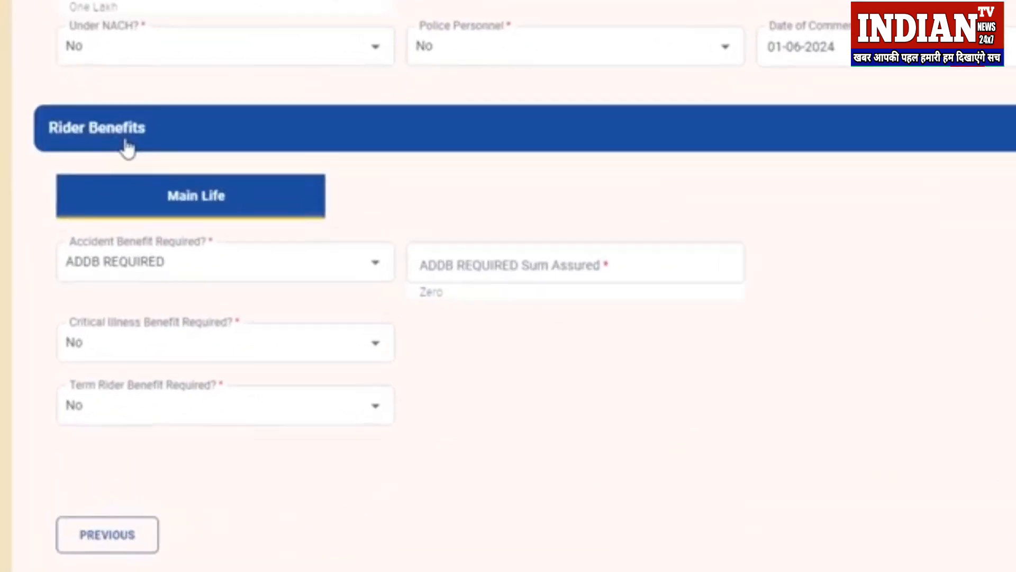
click(192, 274)
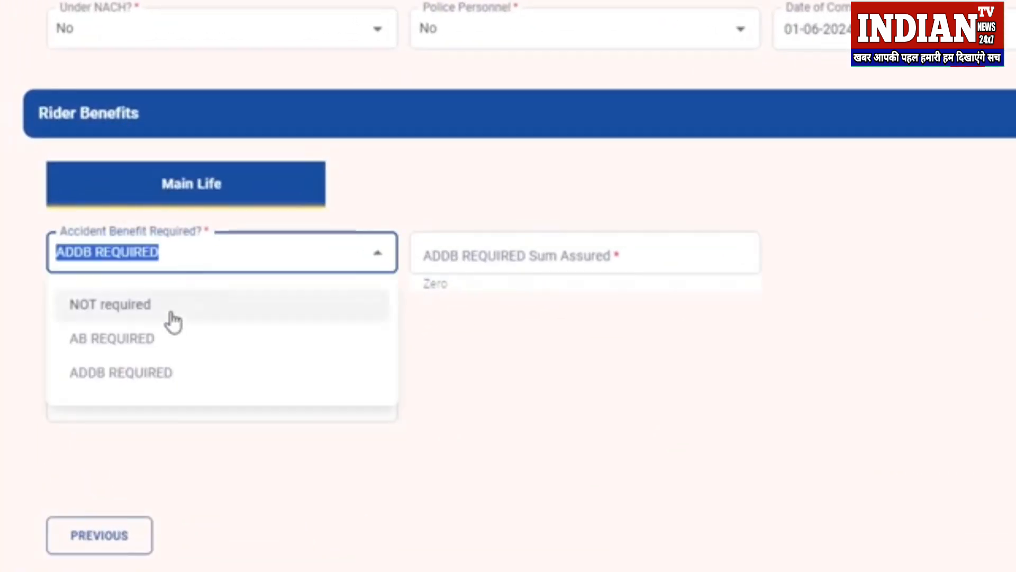
click(173, 321)
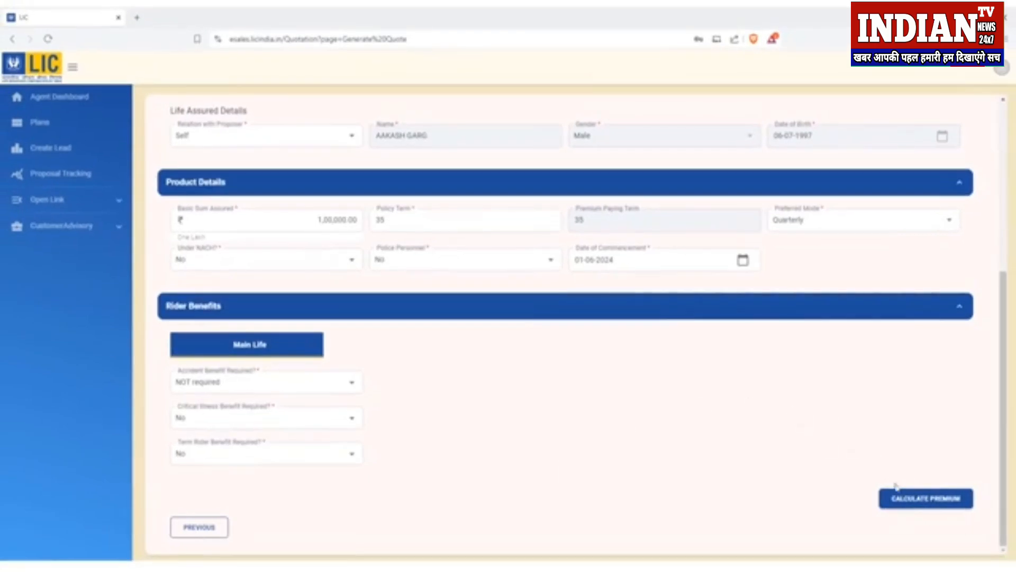
Step: Calculate premiums: Quarterly ₹721, Yearly ₹2,827, Half-Yearly ₹1,428, Monthly ₹240
click(914, 506)
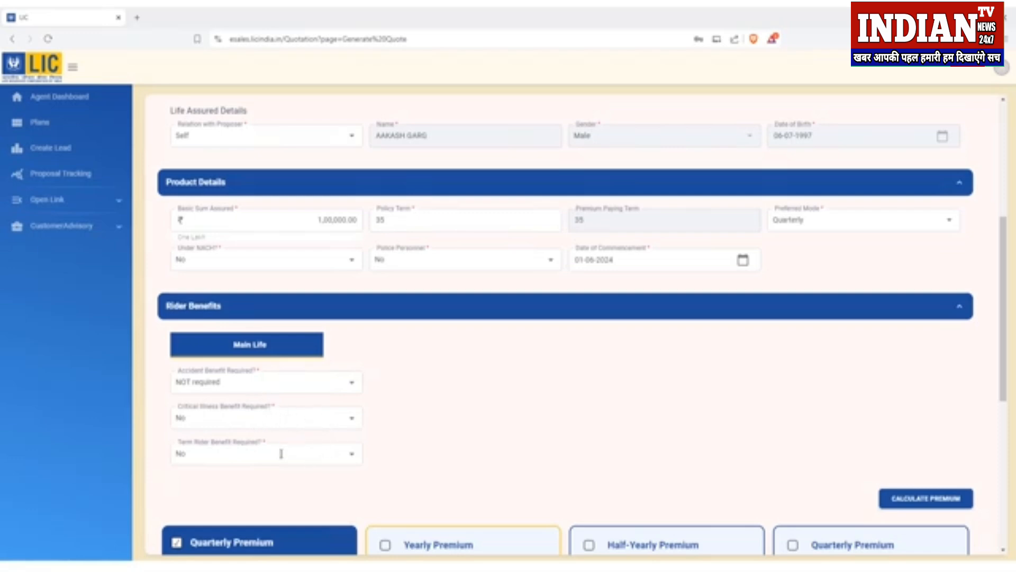
scroll(460, 375, down, 5)
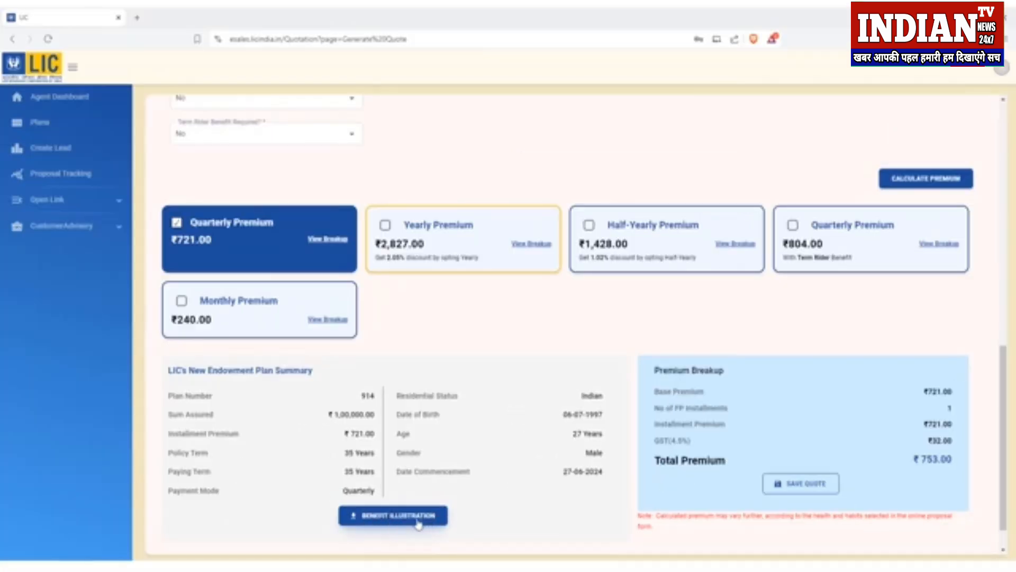
drag(342, 401, 377, 491)
click(398, 472)
Step: Review the Premium Breakup totalling ₹753 with GST and save the quote
scroll(531, 443, down, 1)
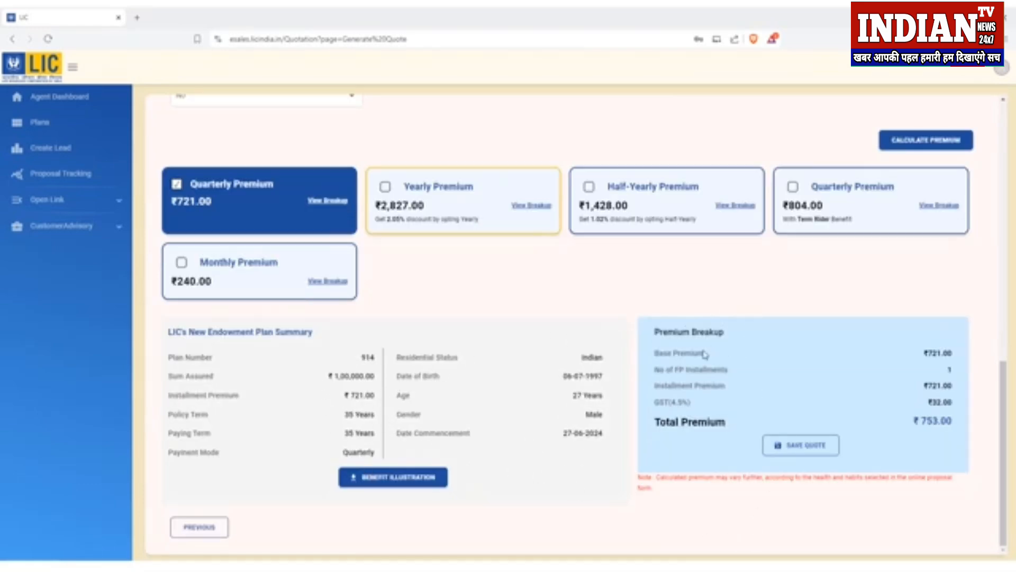
drag(671, 353, 914, 424)
click(950, 420)
click(890, 458)
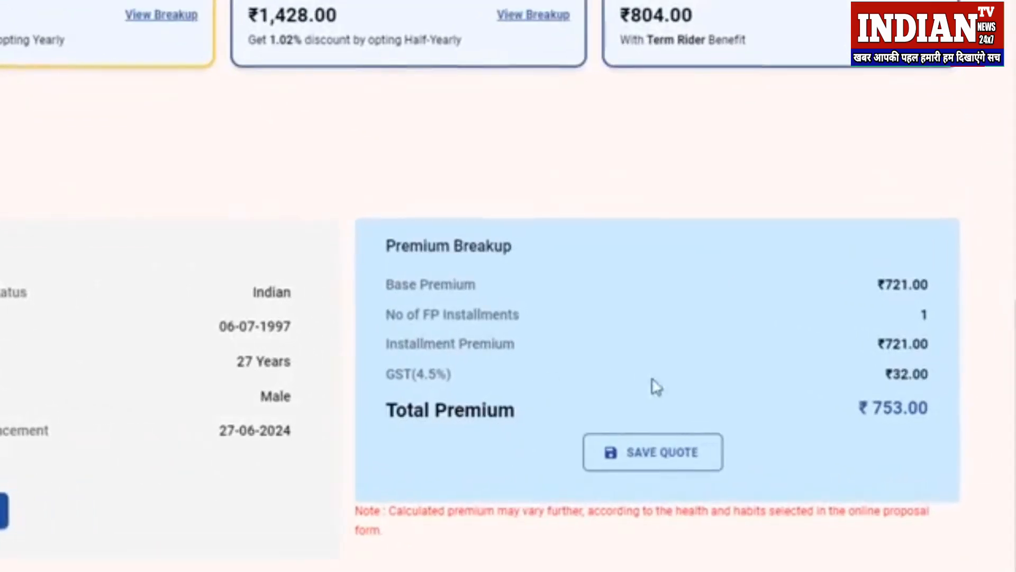
click(663, 463)
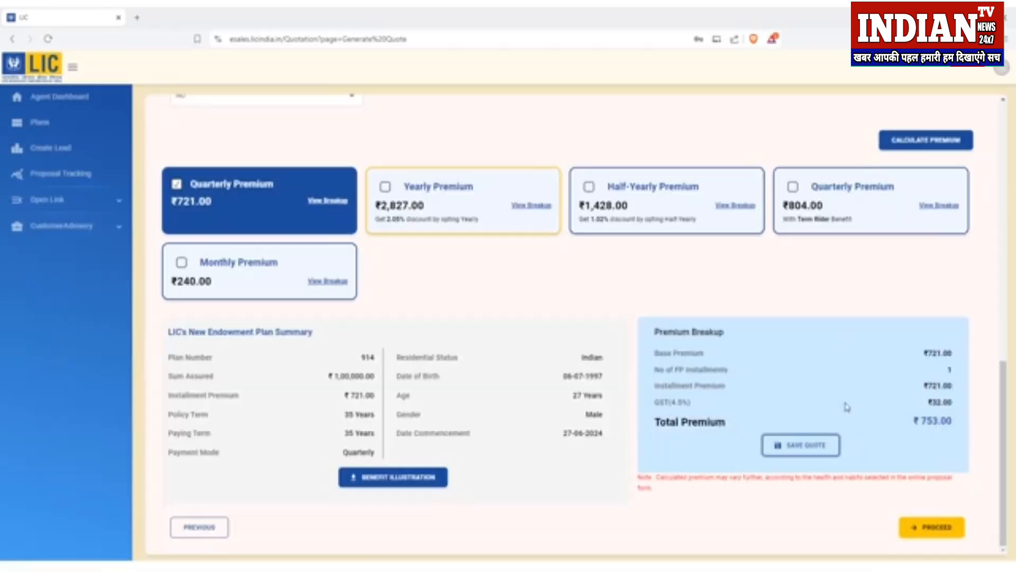
Step: Go through the Quotation Summary and convert the quote into a proposal at CKYC Details
click(938, 528)
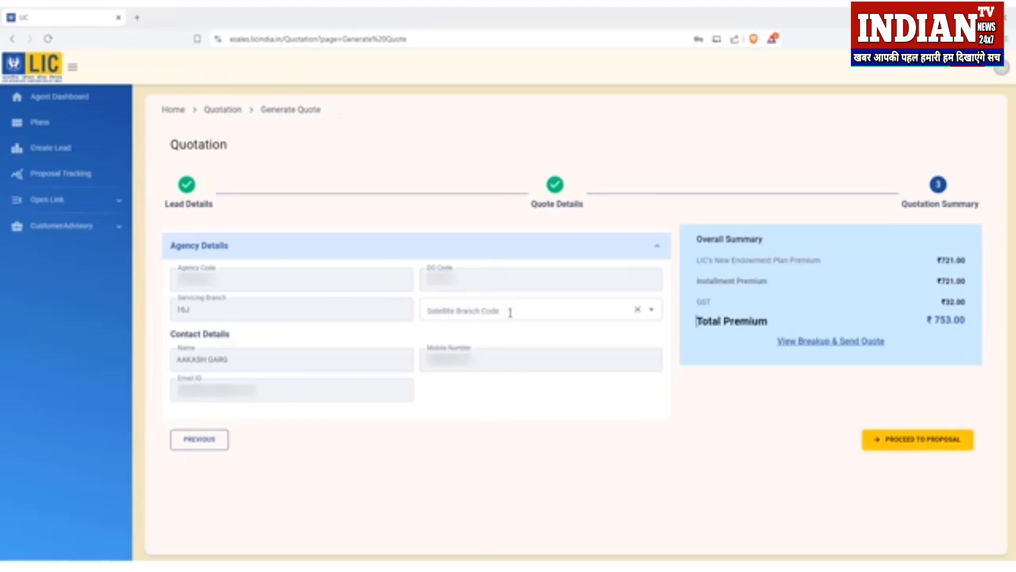
click(929, 447)
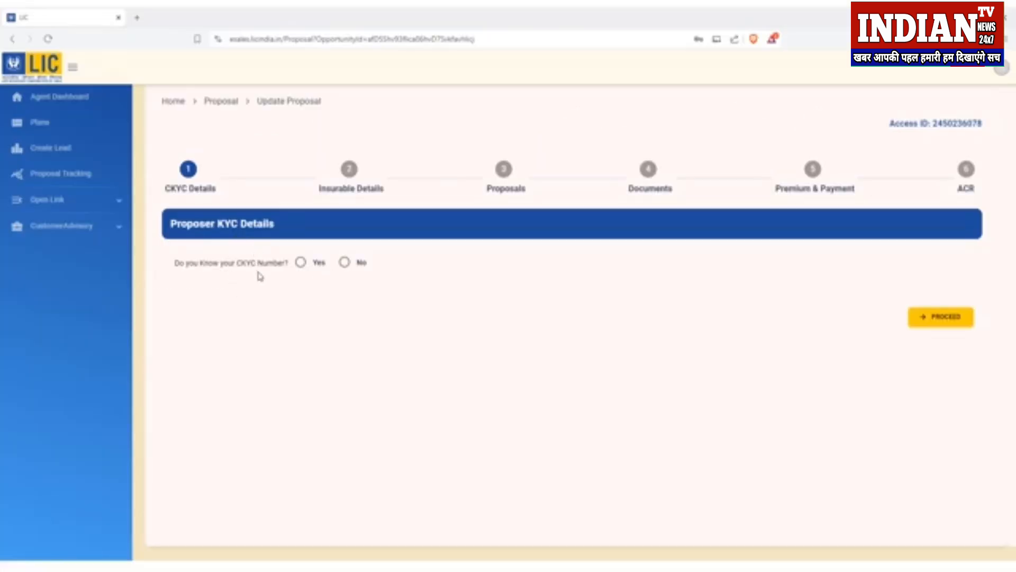
Step: Answer No to the CKYC number question, paste the proposer's PAN and fetch KYC details
drag(236, 268, 285, 272)
click(284, 271)
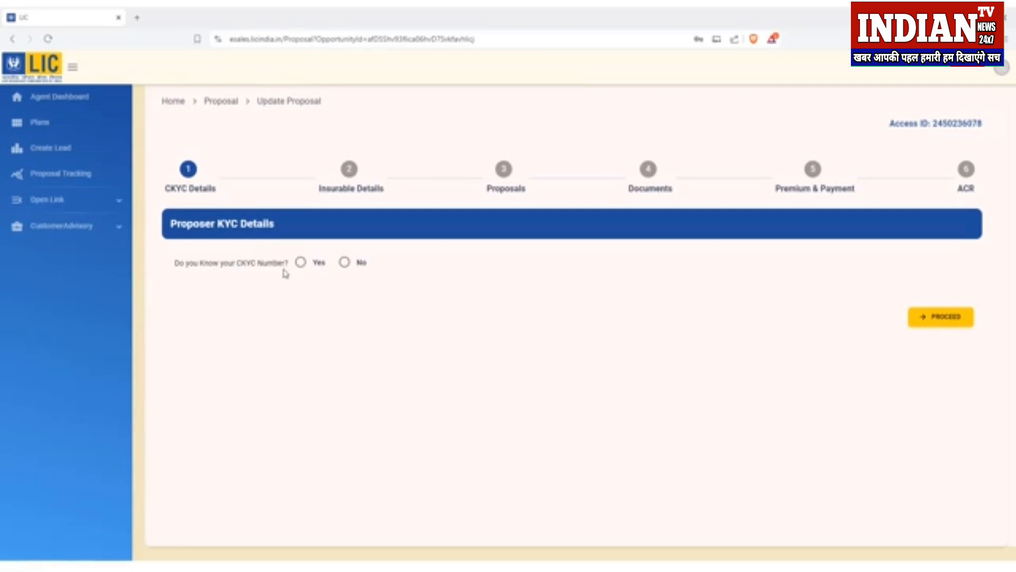
click(345, 263)
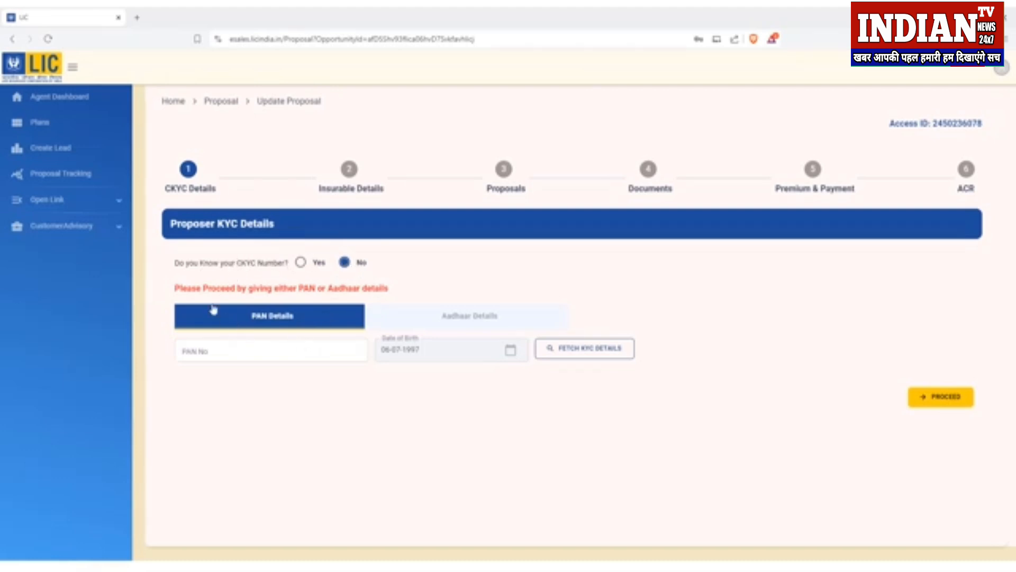
click(230, 354)
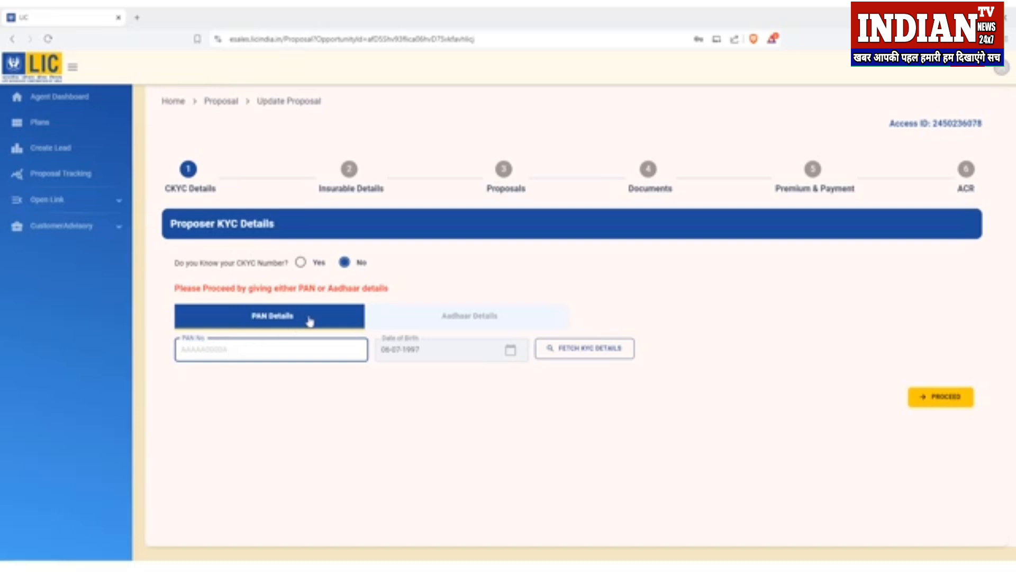
key(ctrl+v)
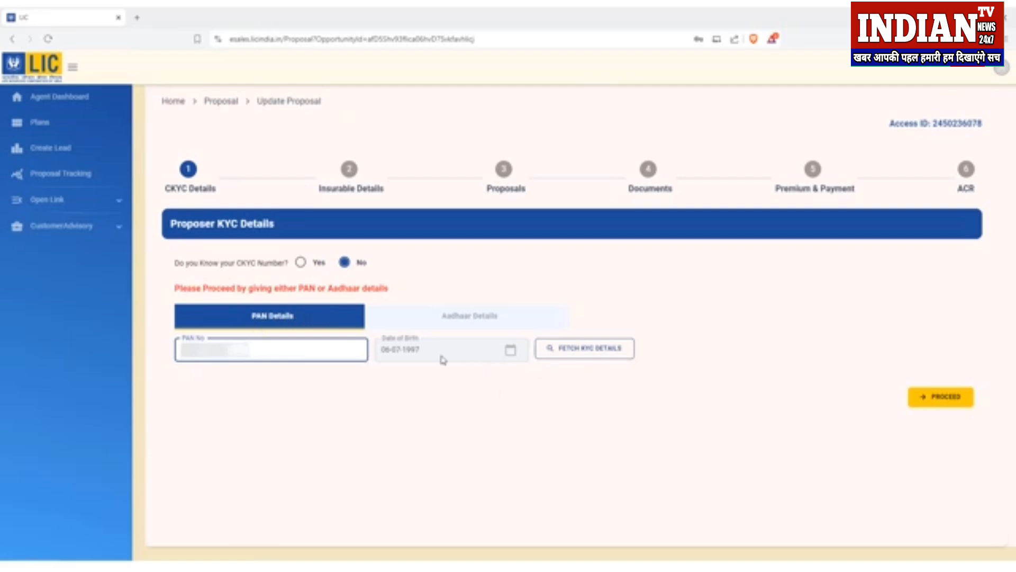
click(586, 351)
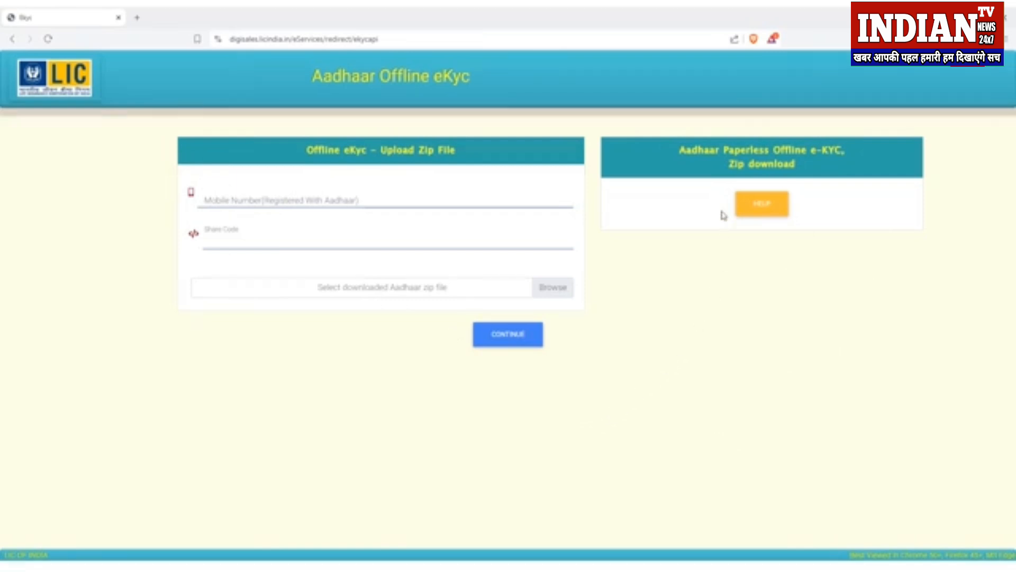
Step: Follow the Help link to generate Offline-eKyc, opening myAadhaar in a new tab
click(773, 214)
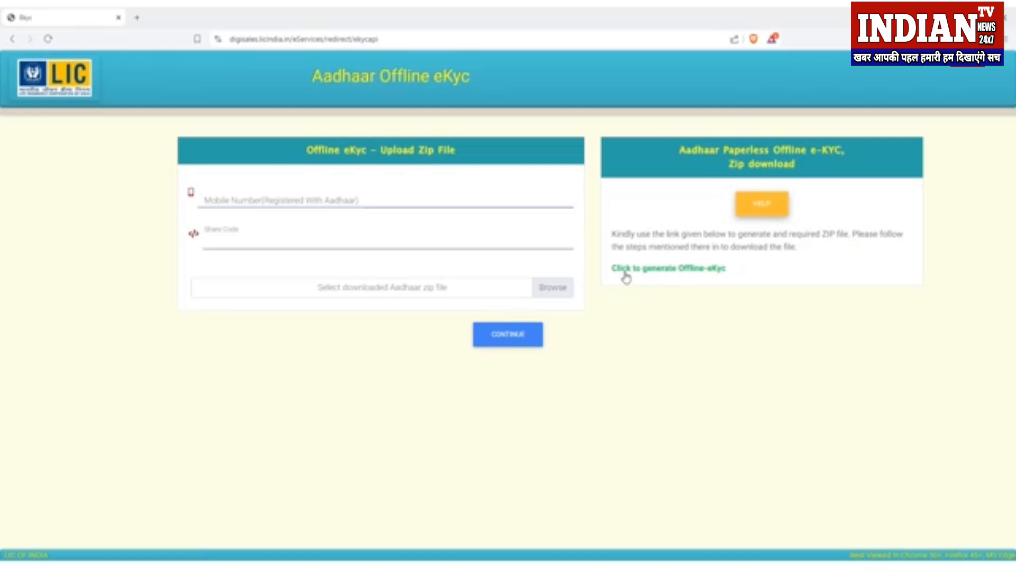
click(714, 278)
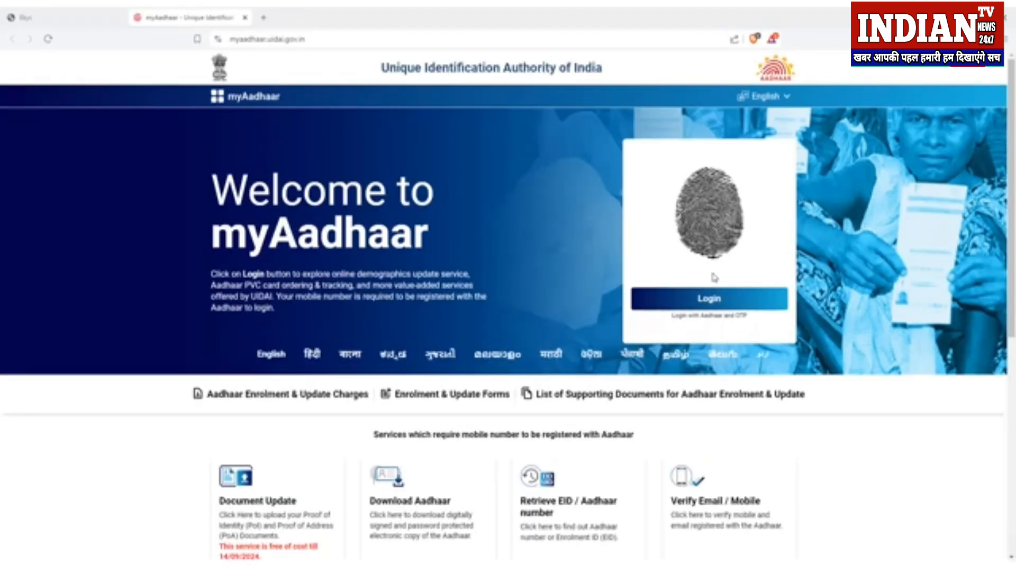
Step: Log in to myAadhaar with the Aadhaar number, captcha and one-time password
click(714, 303)
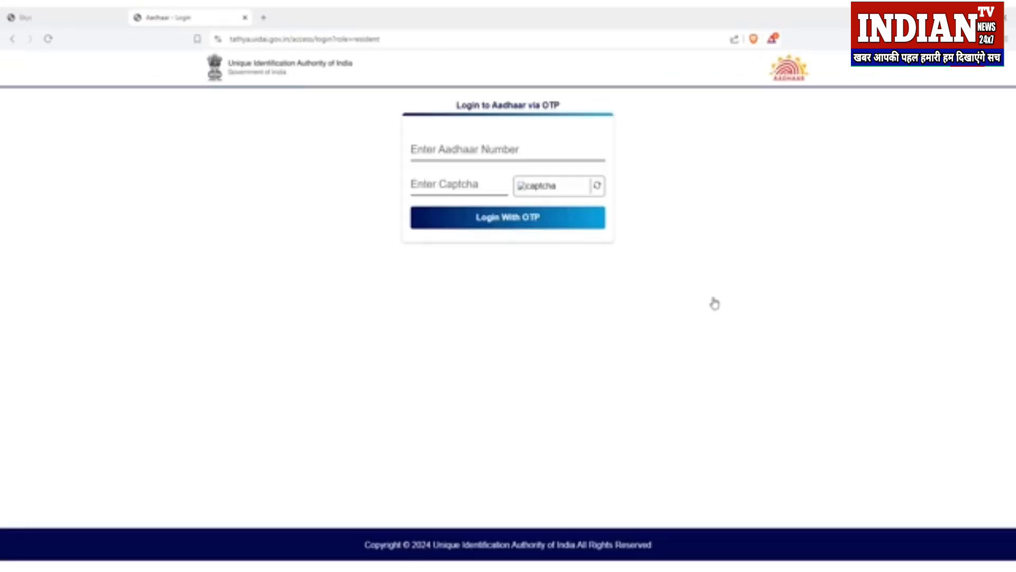
click(494, 151)
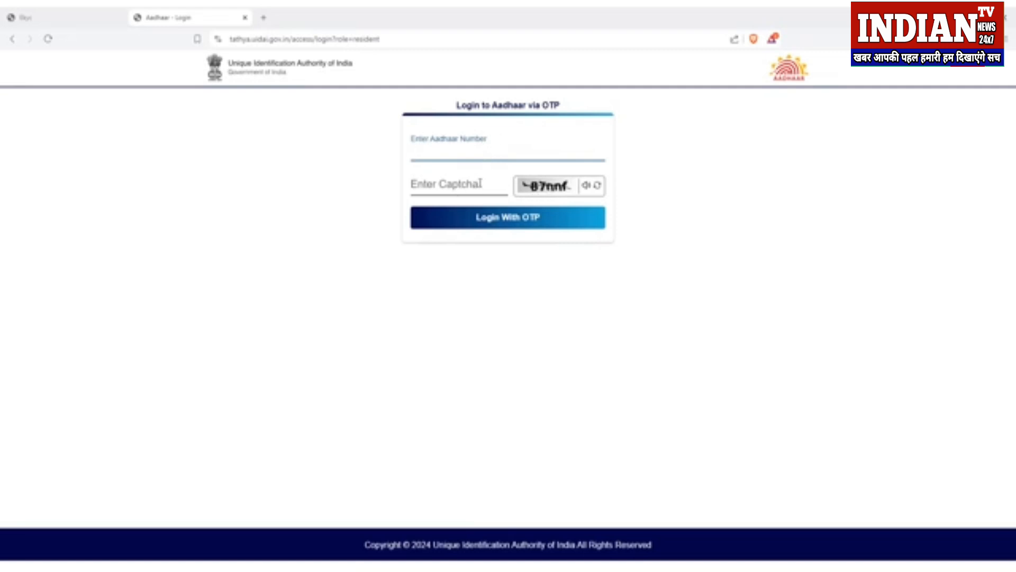
click(505, 225)
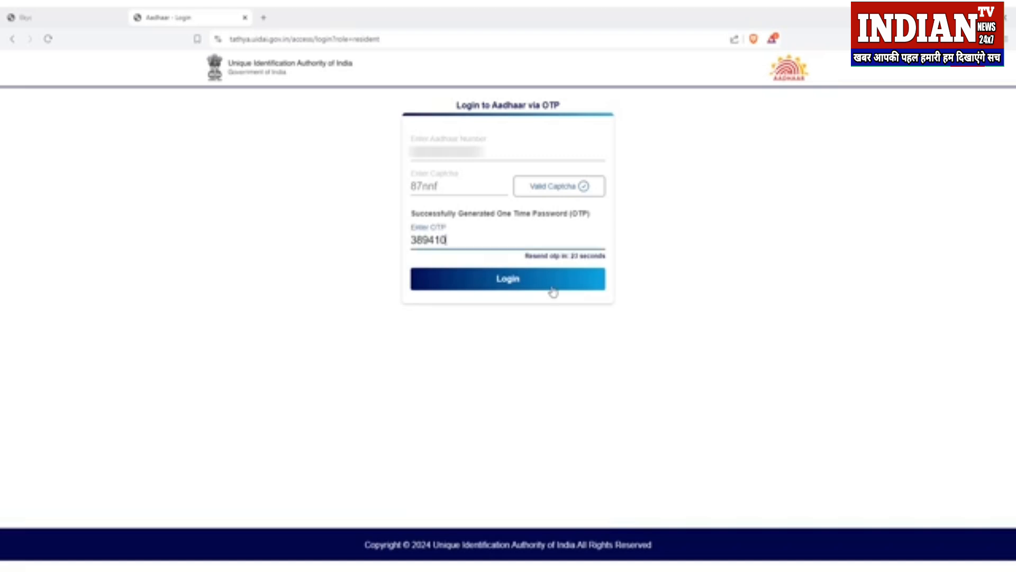
click(553, 292)
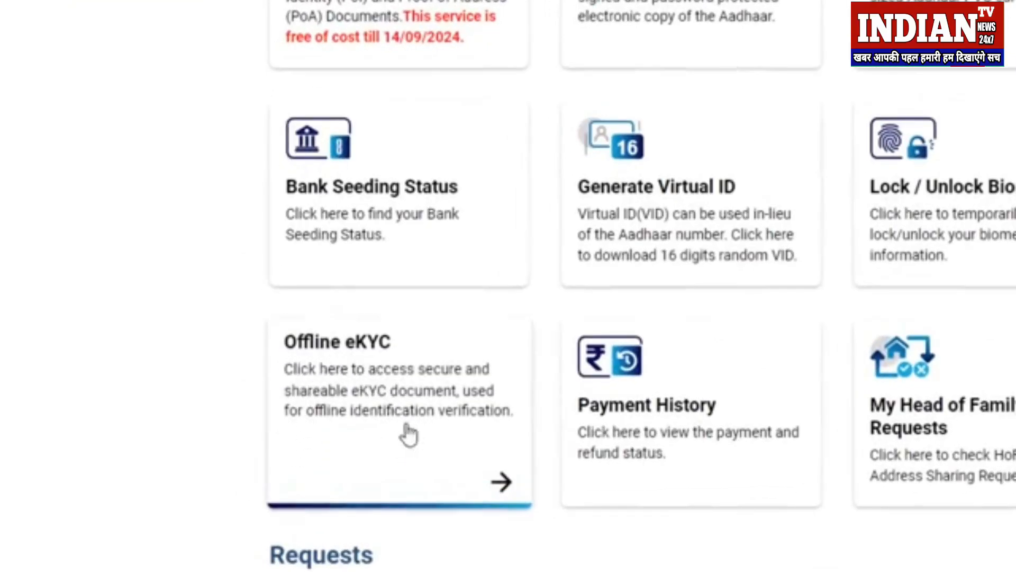
click(438, 415)
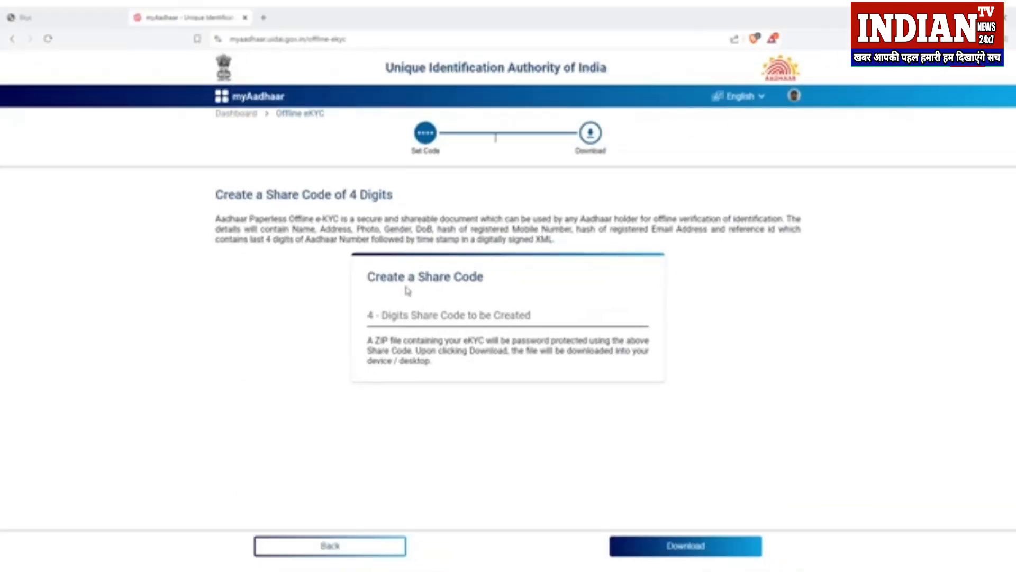
drag(369, 276, 486, 286)
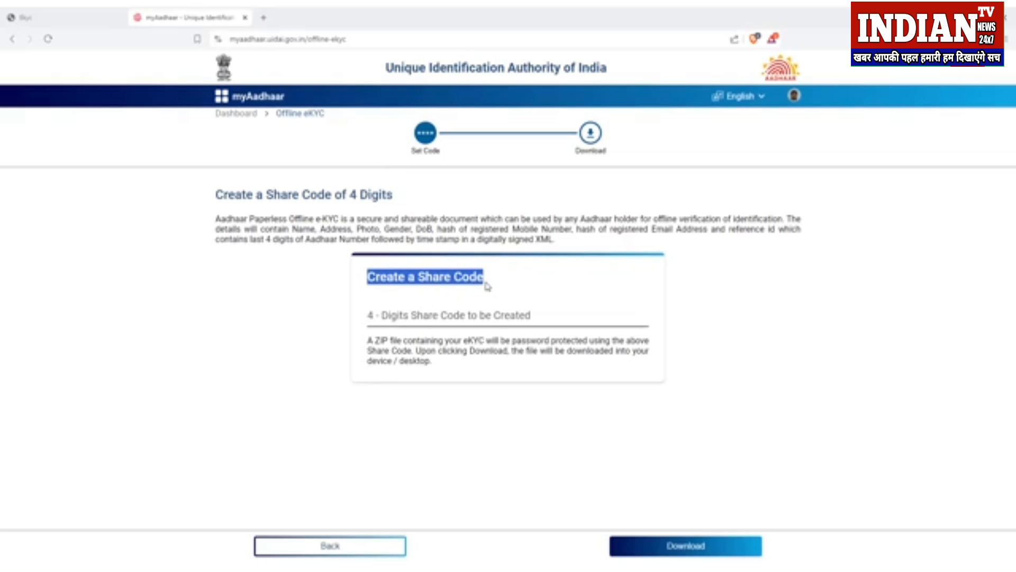
click(471, 317)
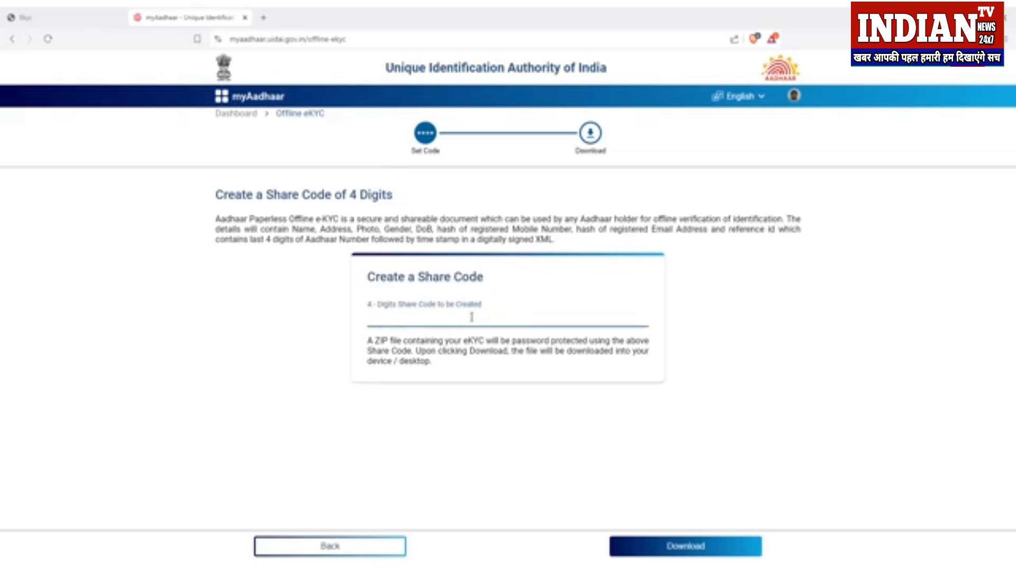
text(1234)
click(682, 547)
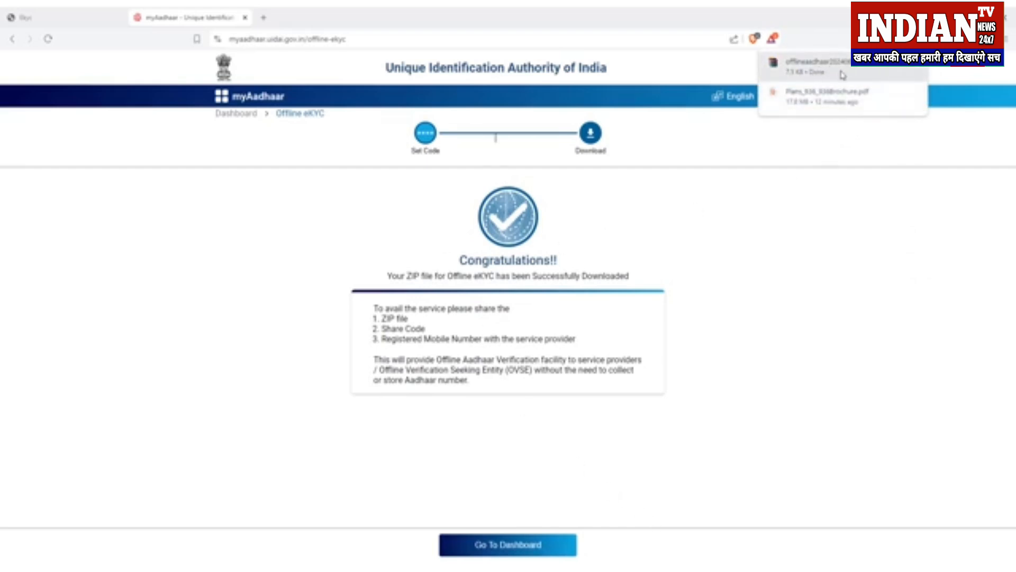
click(97, 20)
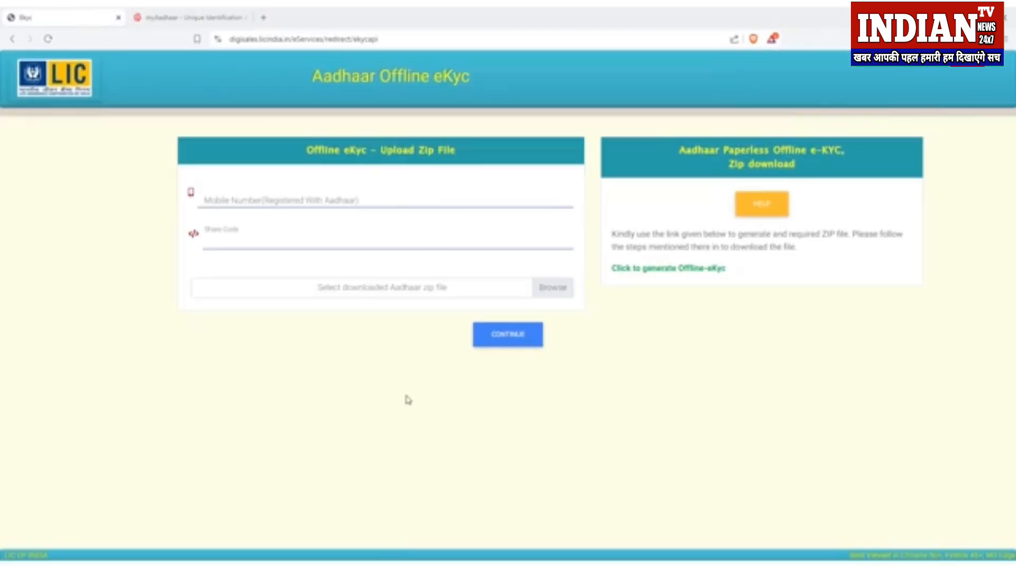
click(368, 202)
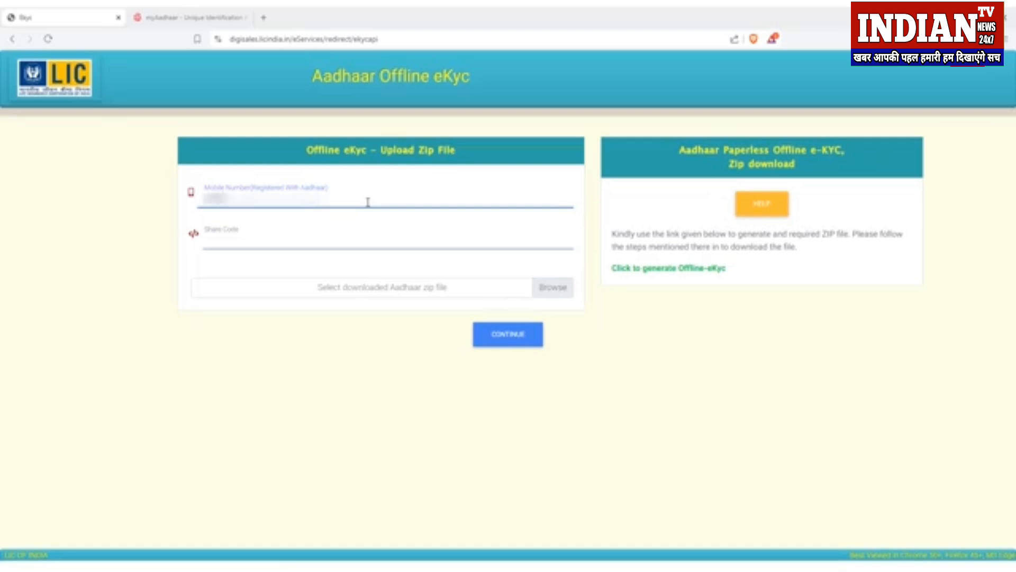
text(????)
key(Tab)
text(1234)
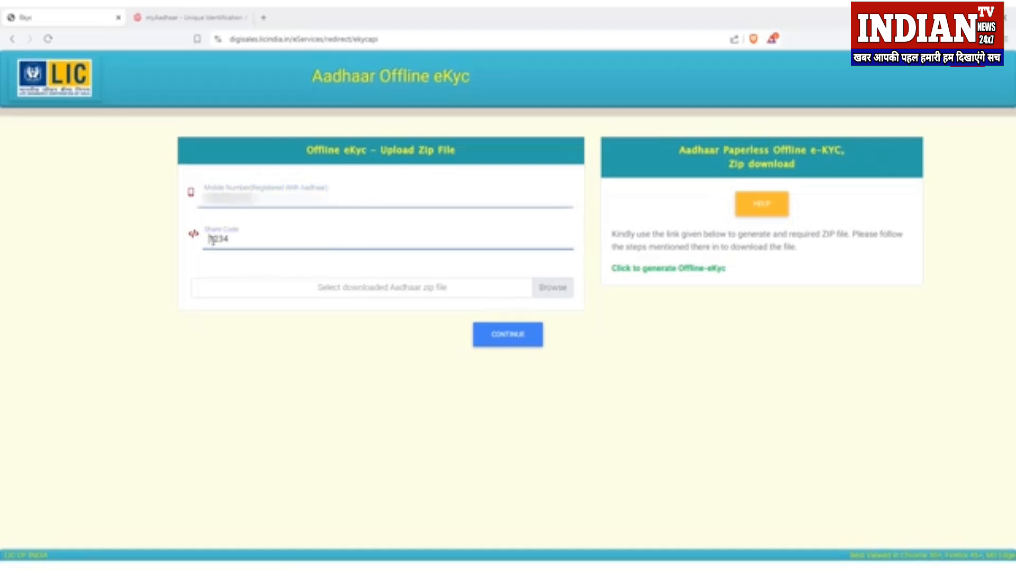
drag(213, 240, 234, 242)
click(234, 243)
click(554, 292)
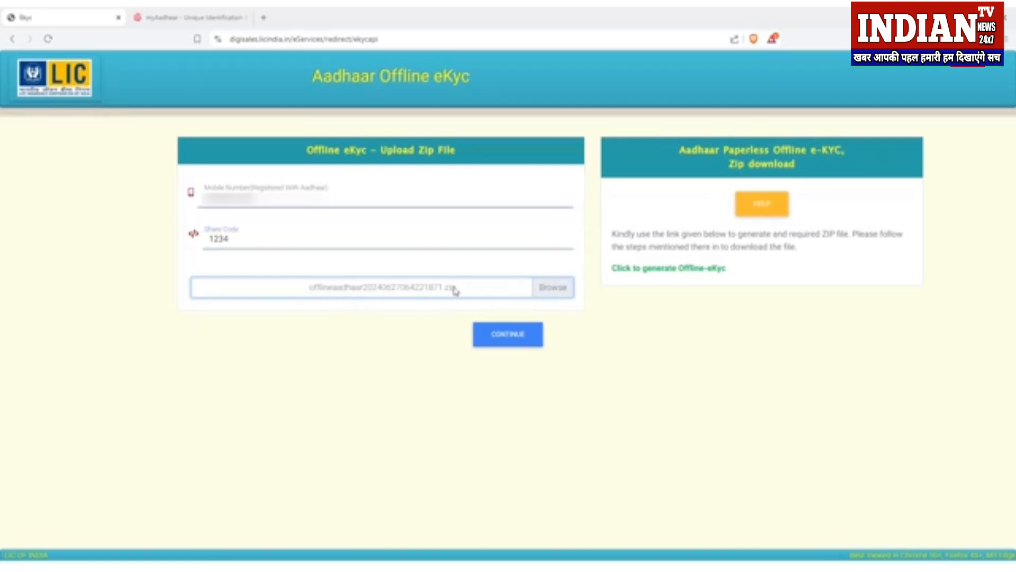
click(508, 334)
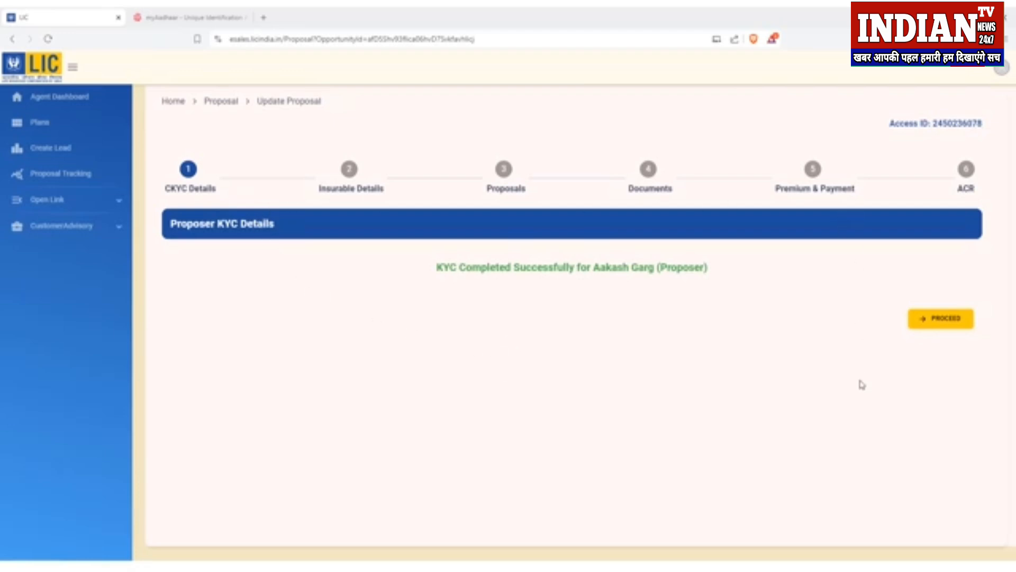
Step: Proceed from the KYC success message to the Insurable Details Personal form
drag(437, 267, 583, 268)
drag(708, 268, 593, 270)
click(605, 297)
click(946, 327)
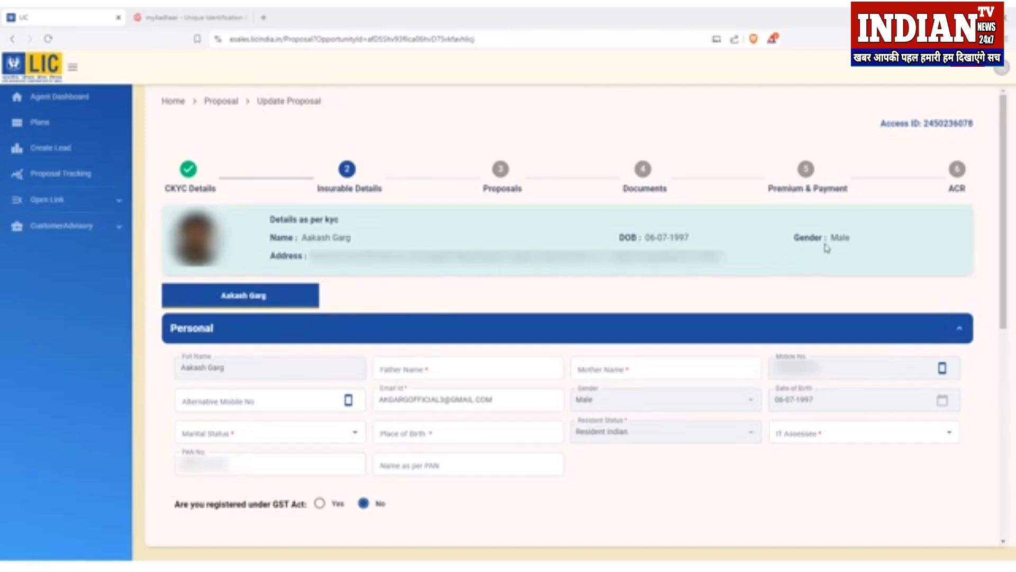
Step: Move through the parents' name and alternate mobile fields and set marital status to Single
click(420, 368)
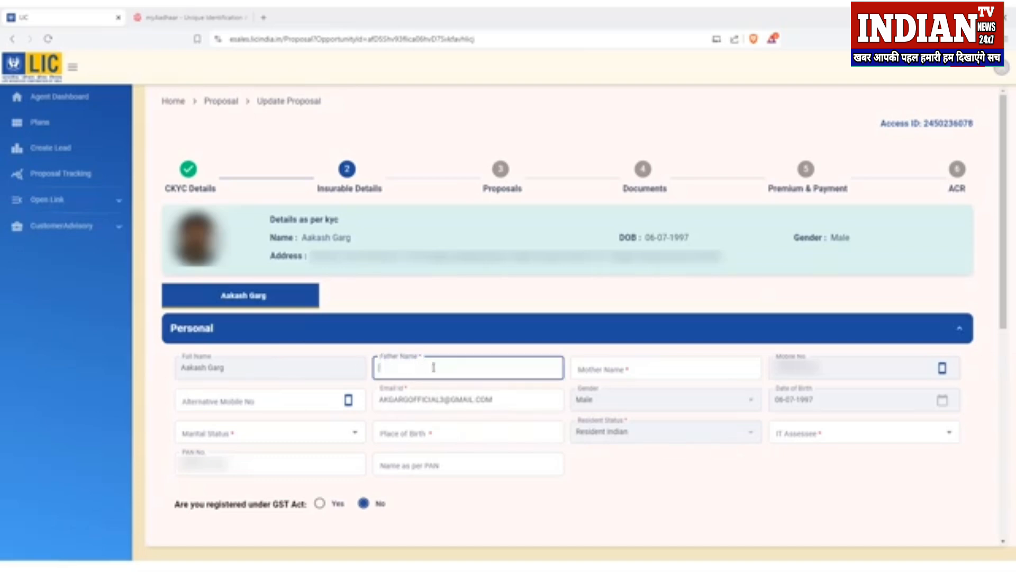
click(609, 368)
click(223, 402)
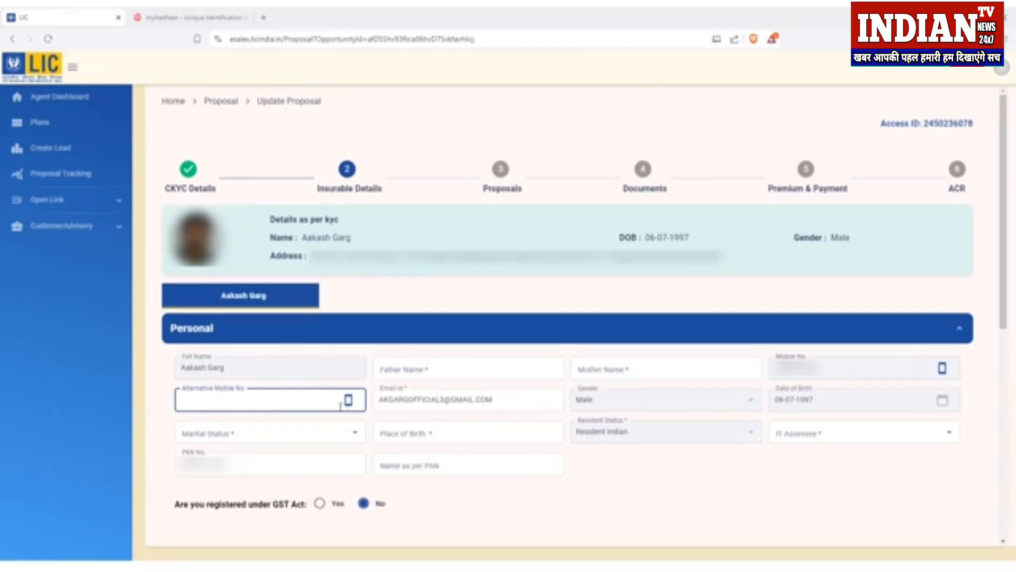
click(355, 433)
click(274, 462)
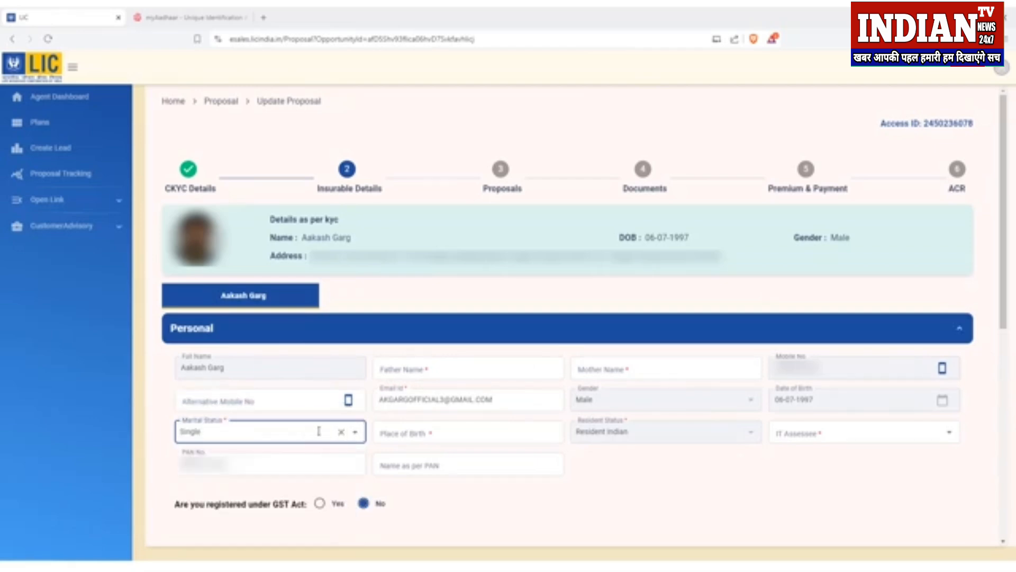
Step: Set IT Assessee to Yes and visit Place of Birth, Name as per PAN and Father Name
click(950, 434)
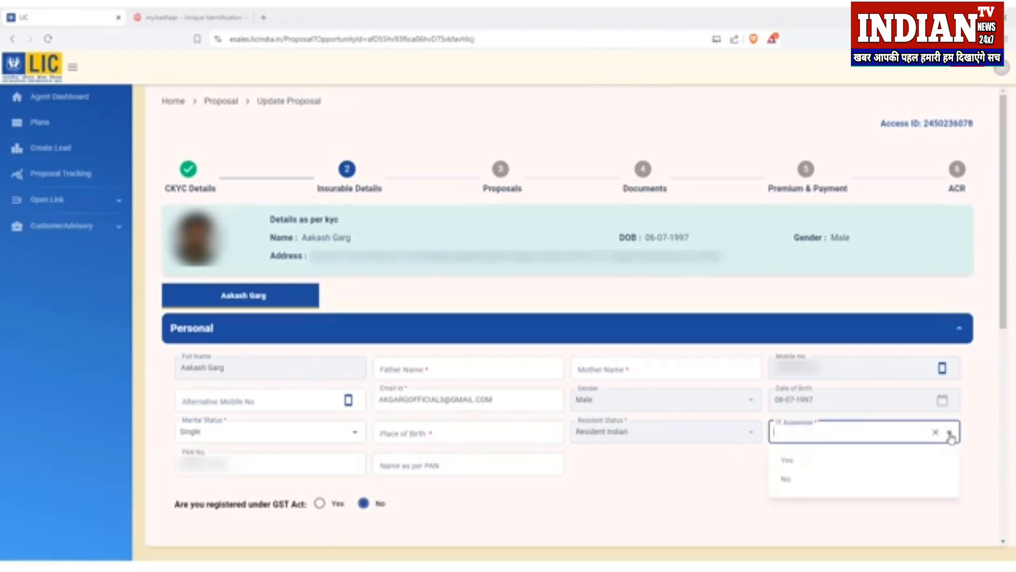
click(828, 468)
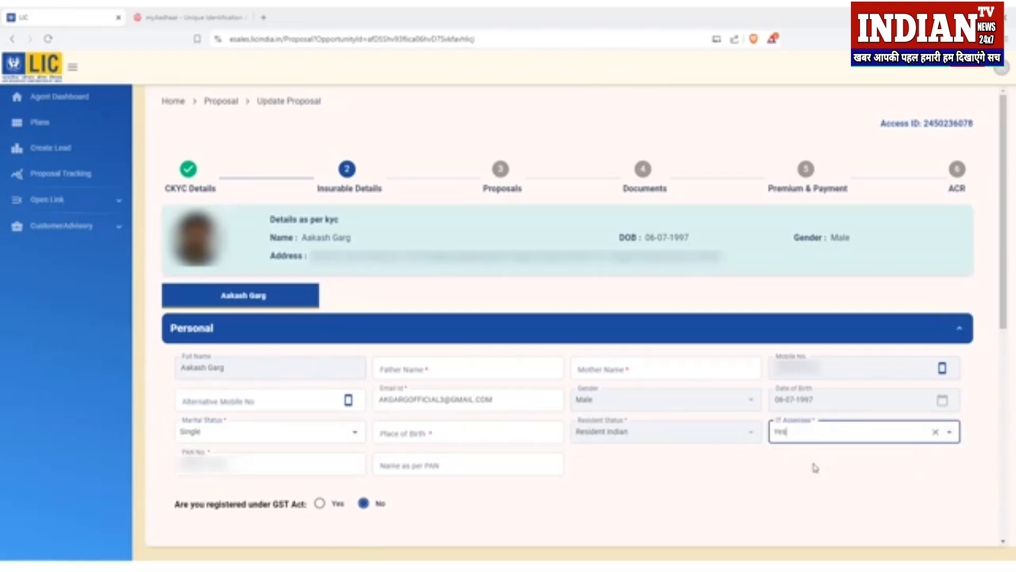
click(396, 432)
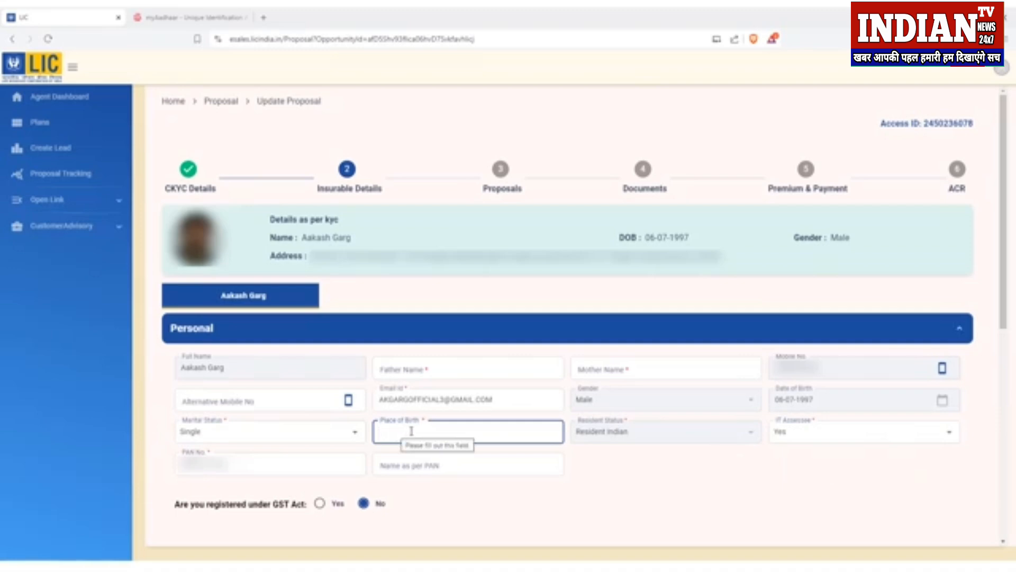
click(410, 464)
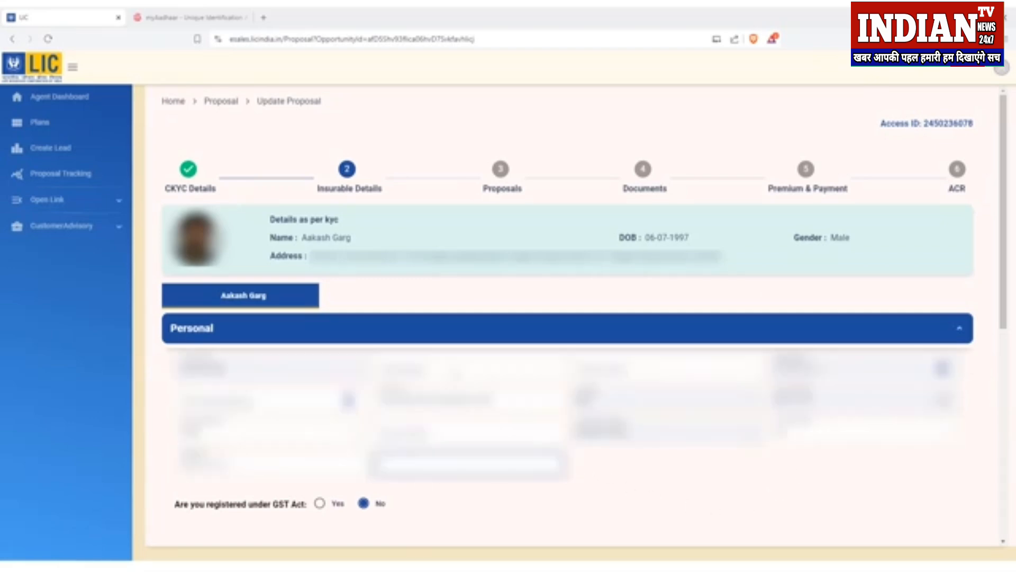
click(457, 374)
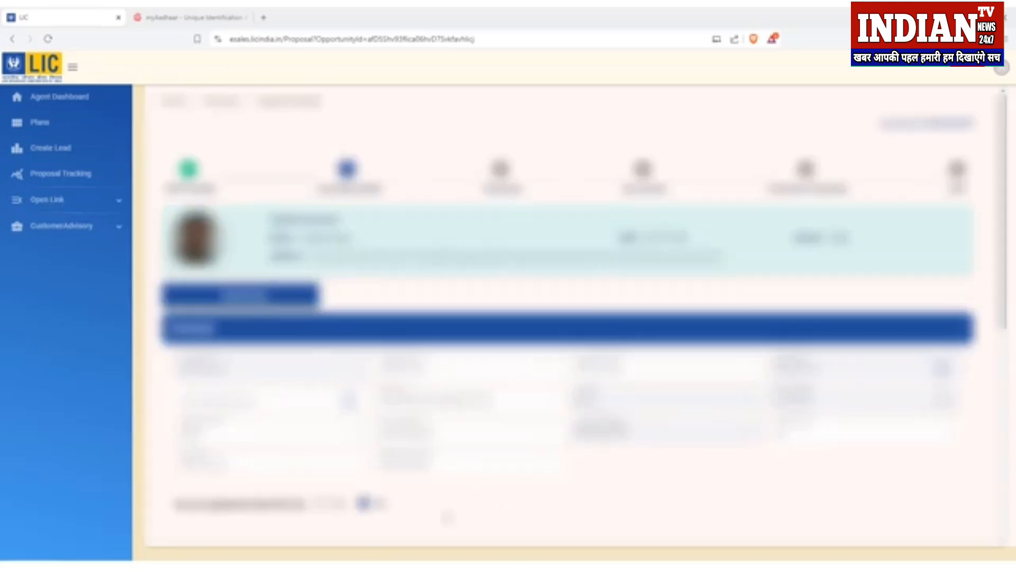
Step: Review the proposer's Address Details, then expand the Additional Info section
scroll(447, 515, down, 8)
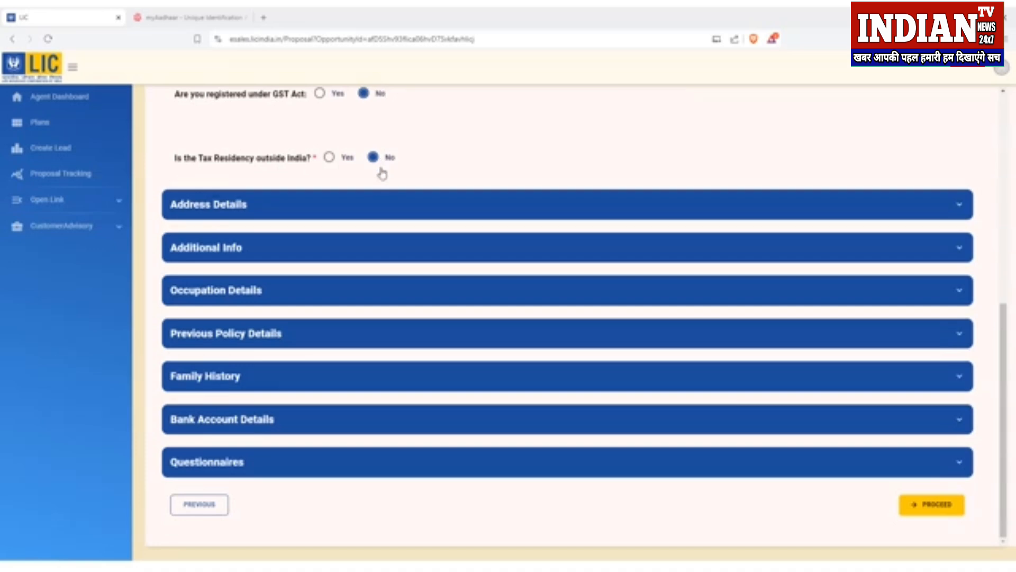
click(375, 210)
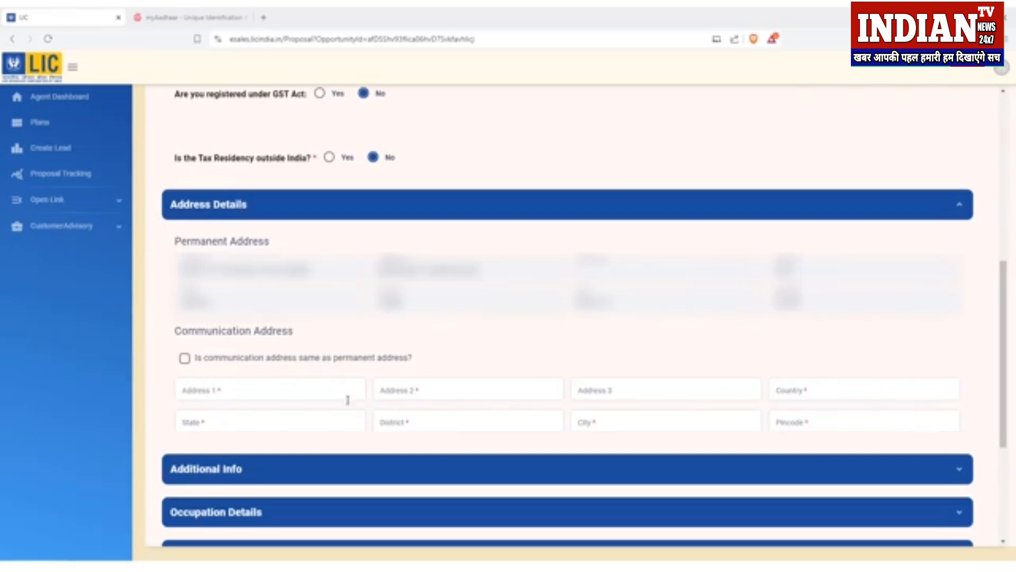
click(168, 206)
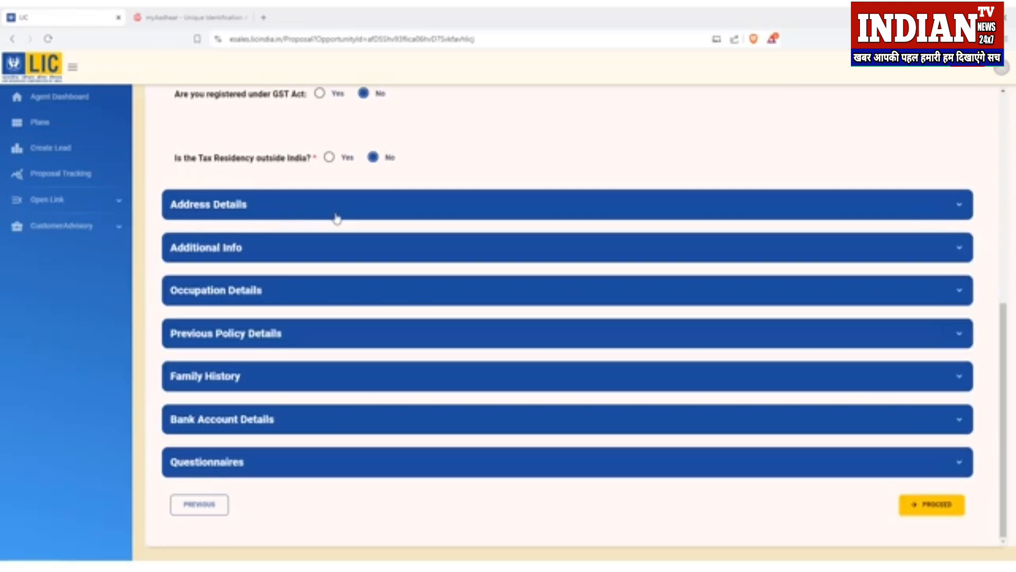
click(274, 258)
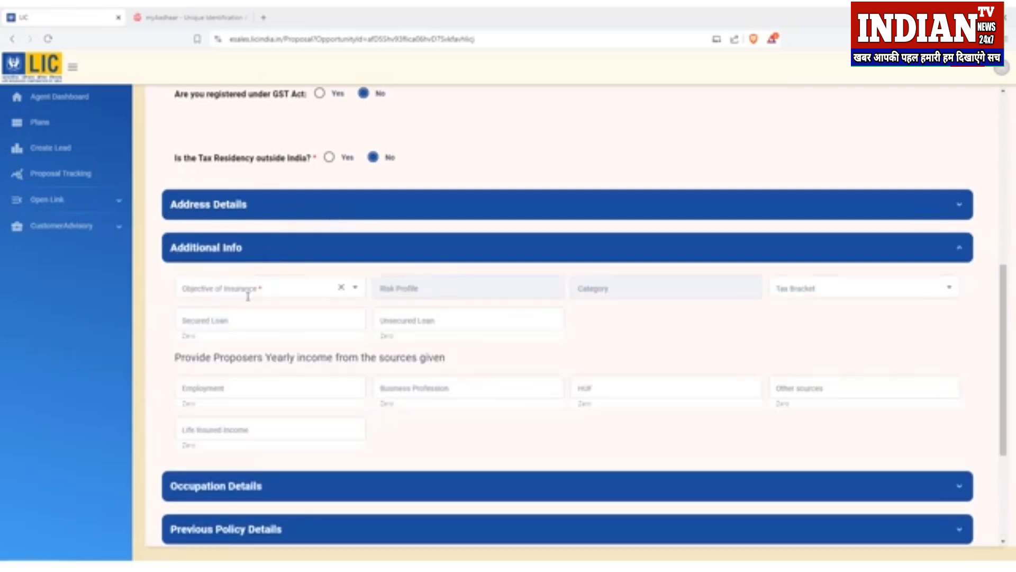
Step: Set Objective of Insurance to Risk Coverage with savings and Tax Bracket to 10%
click(355, 290)
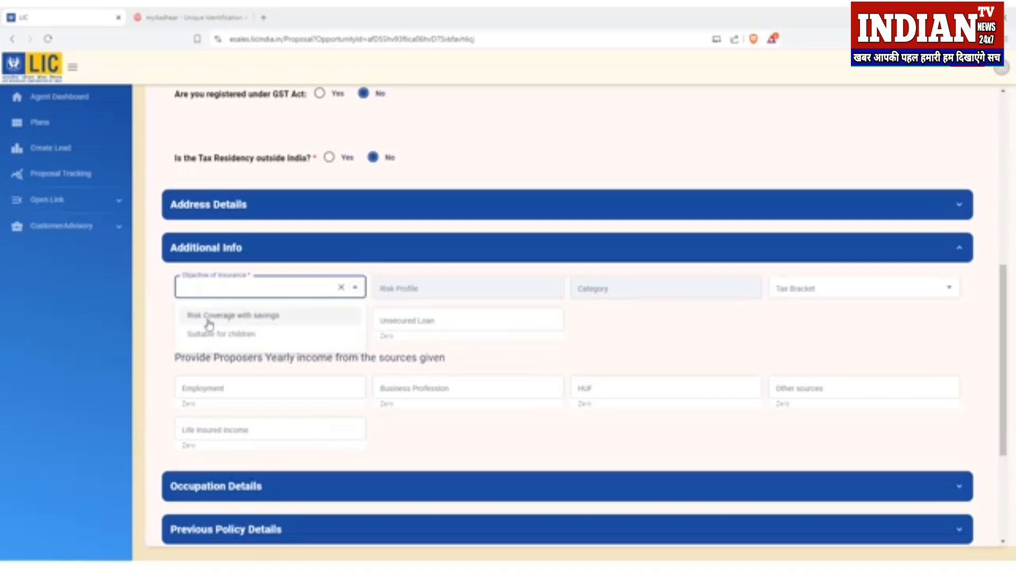
click(274, 317)
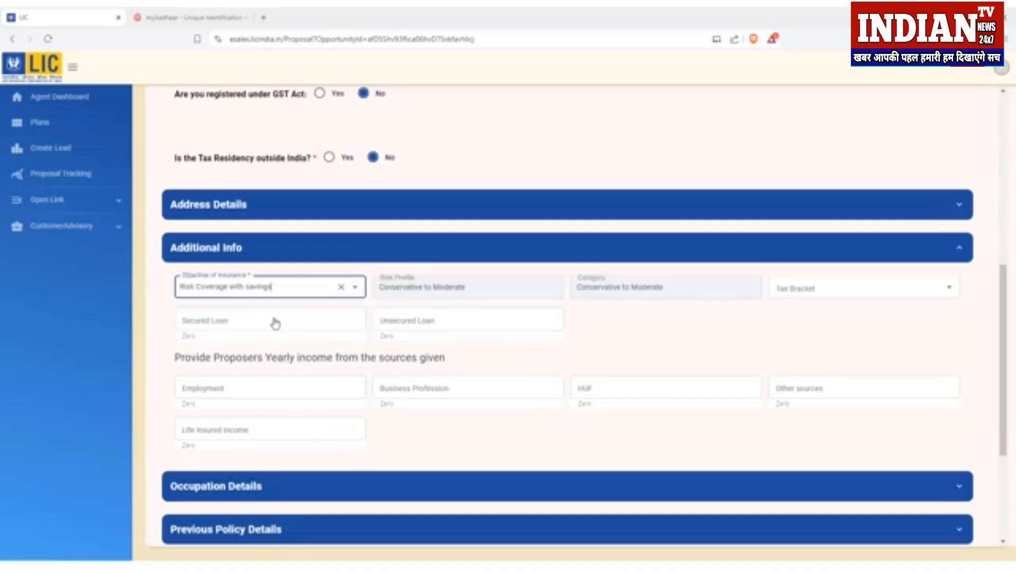
click(356, 288)
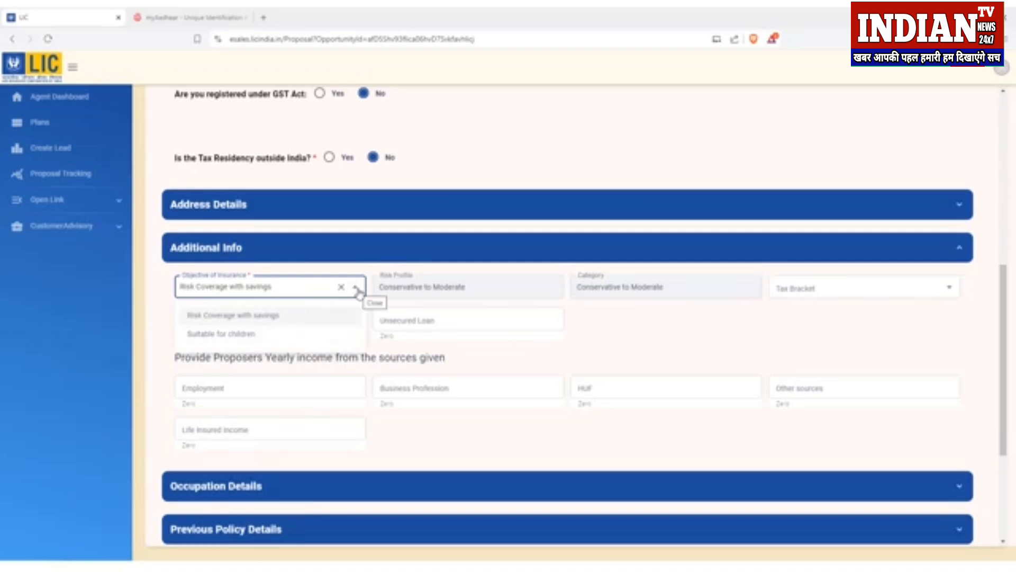
click(357, 290)
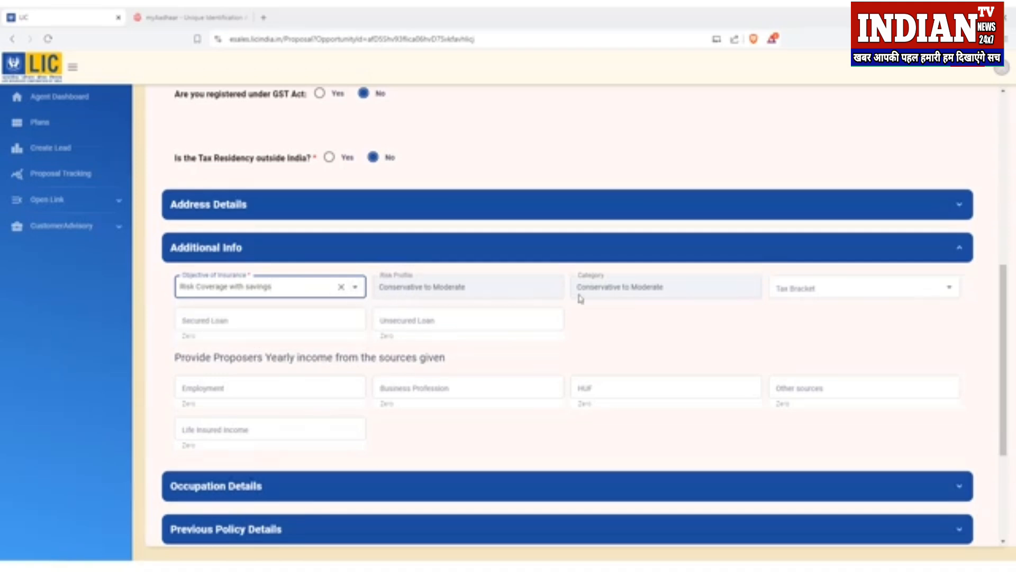
click(638, 312)
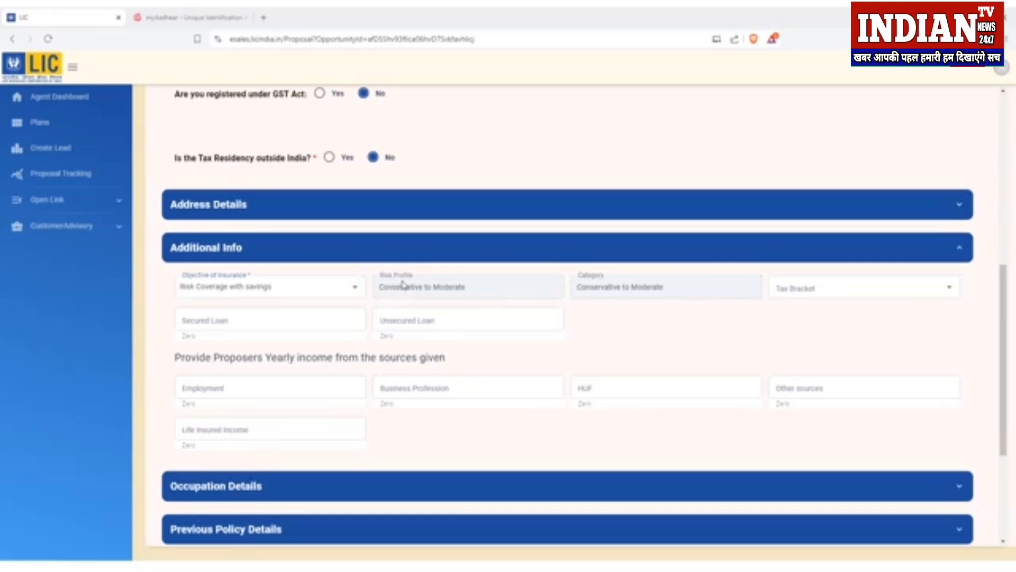
click(826, 288)
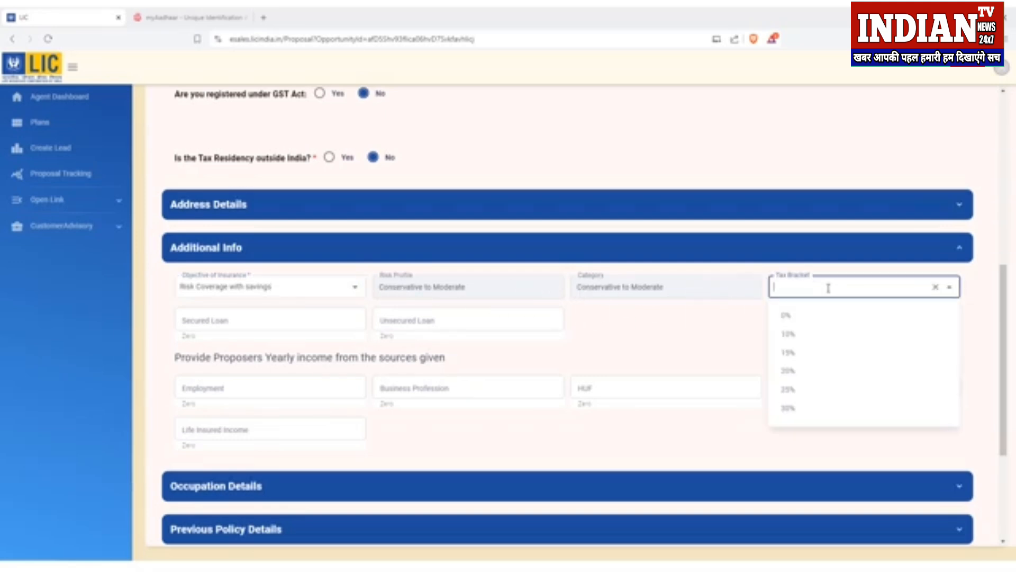
click(807, 339)
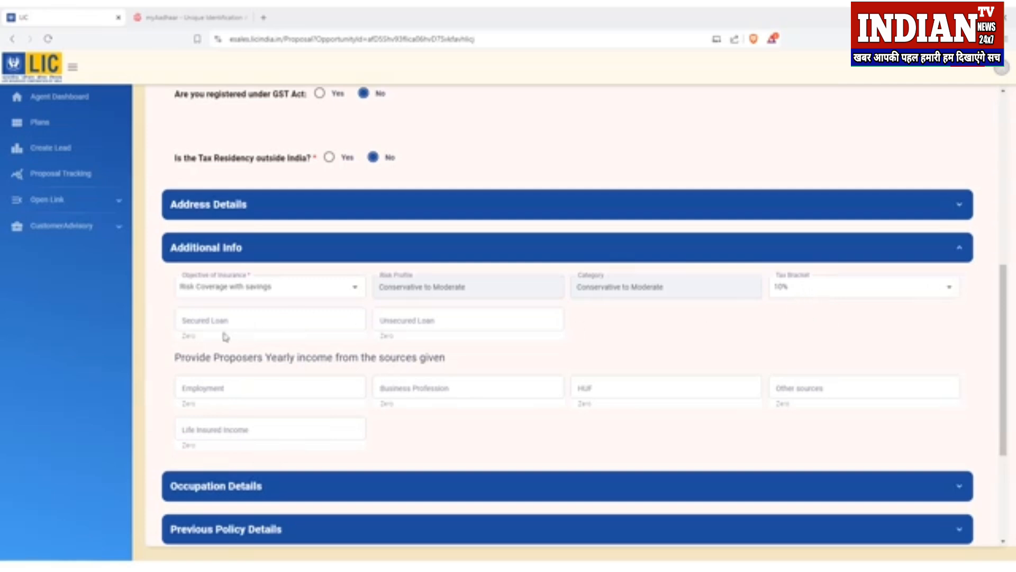
Step: Leave the loan fields blank and enter 500000 as Business Profession income
click(298, 325)
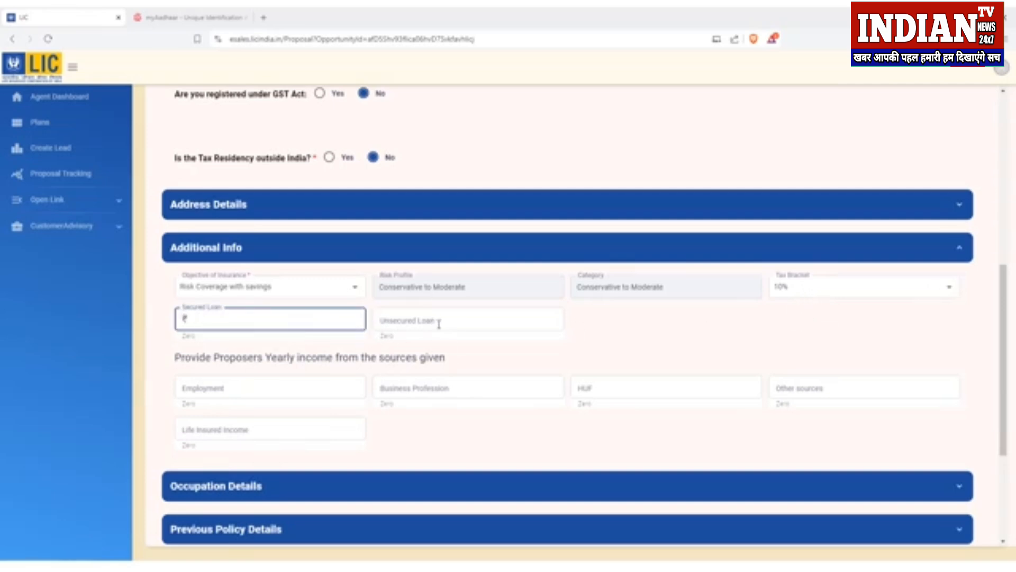
click(442, 324)
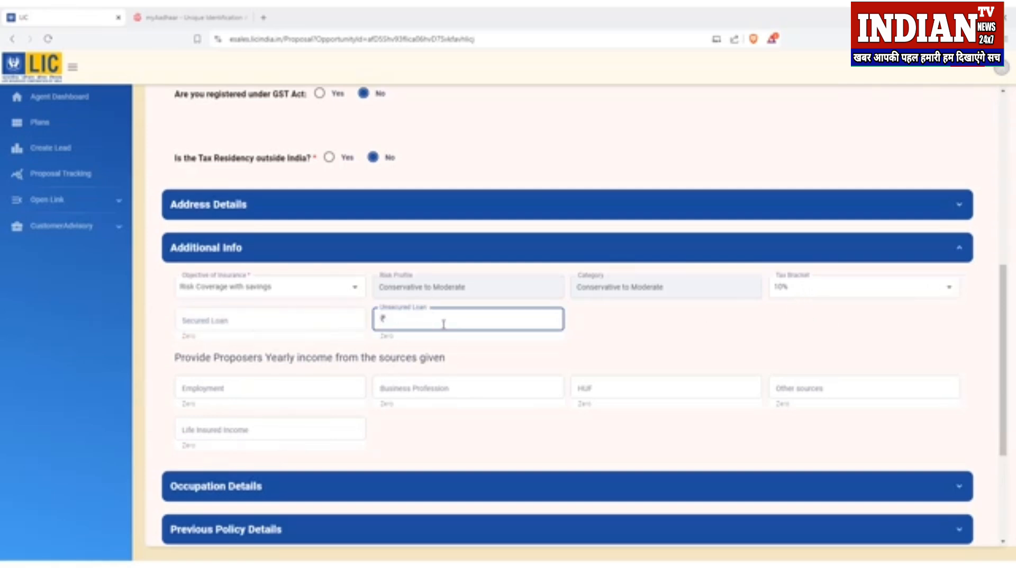
click(628, 336)
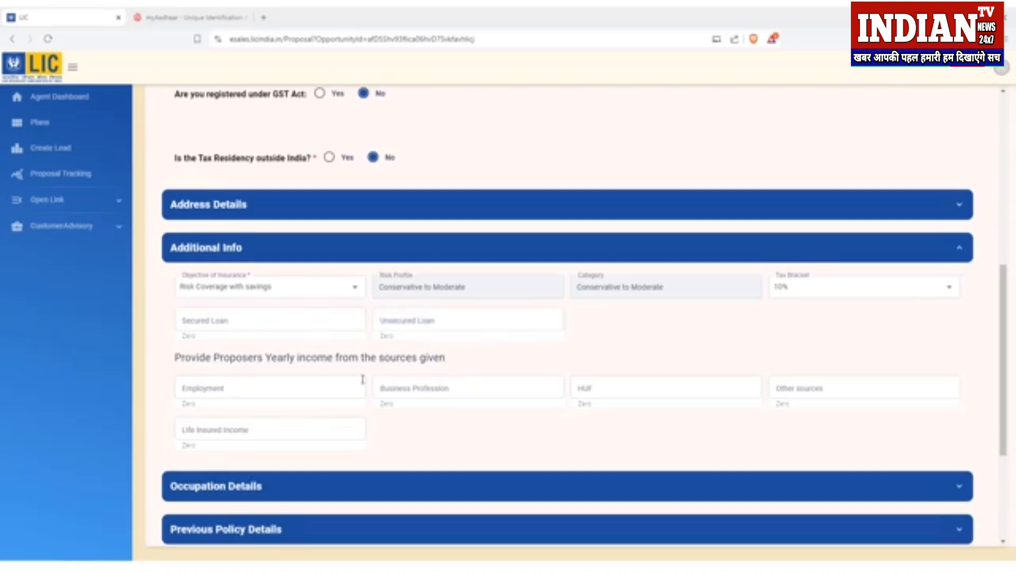
click(253, 387)
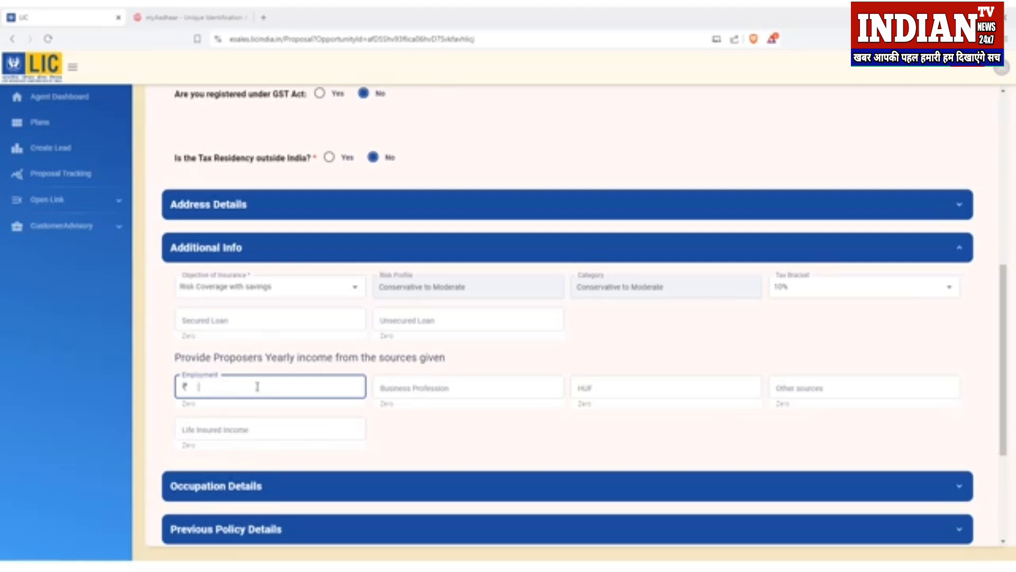
click(427, 391)
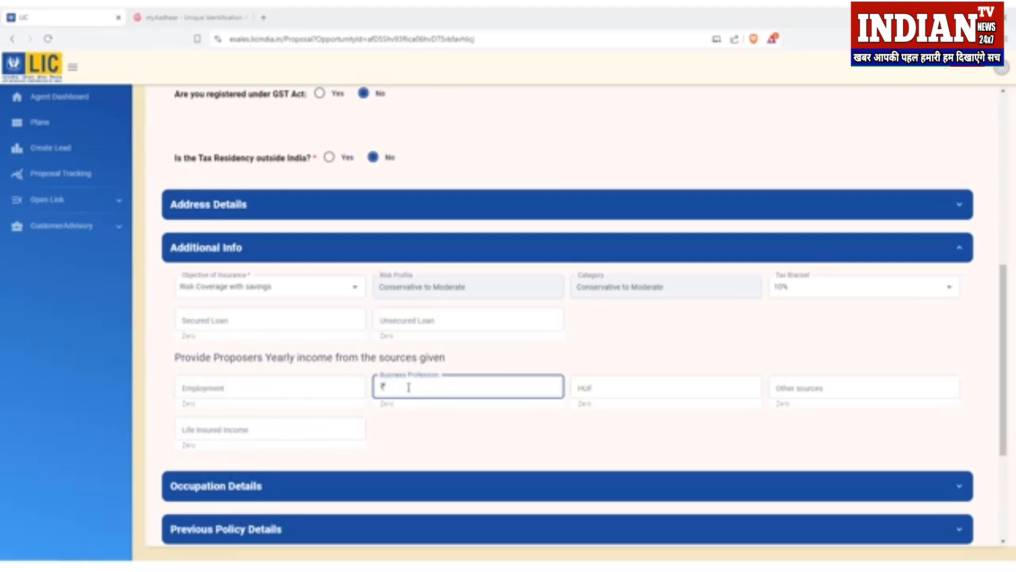
click(798, 396)
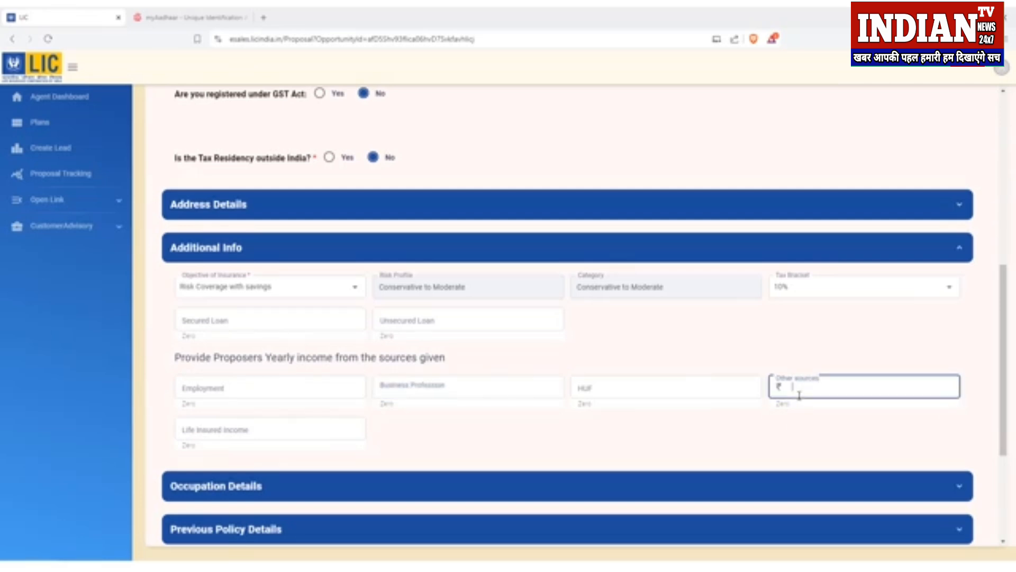
click(501, 390)
text(00000)
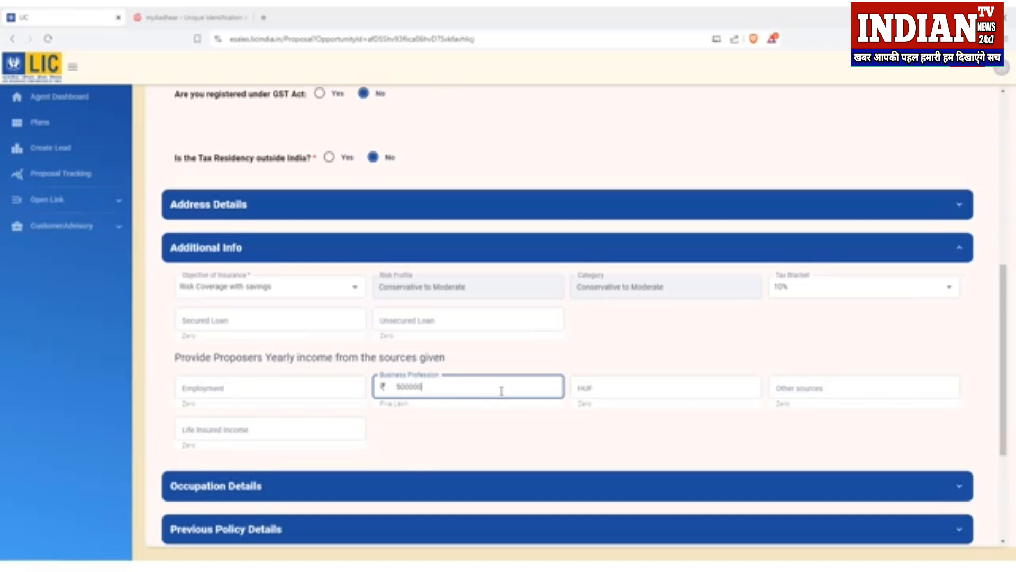
scroll(181, 336, down, 3)
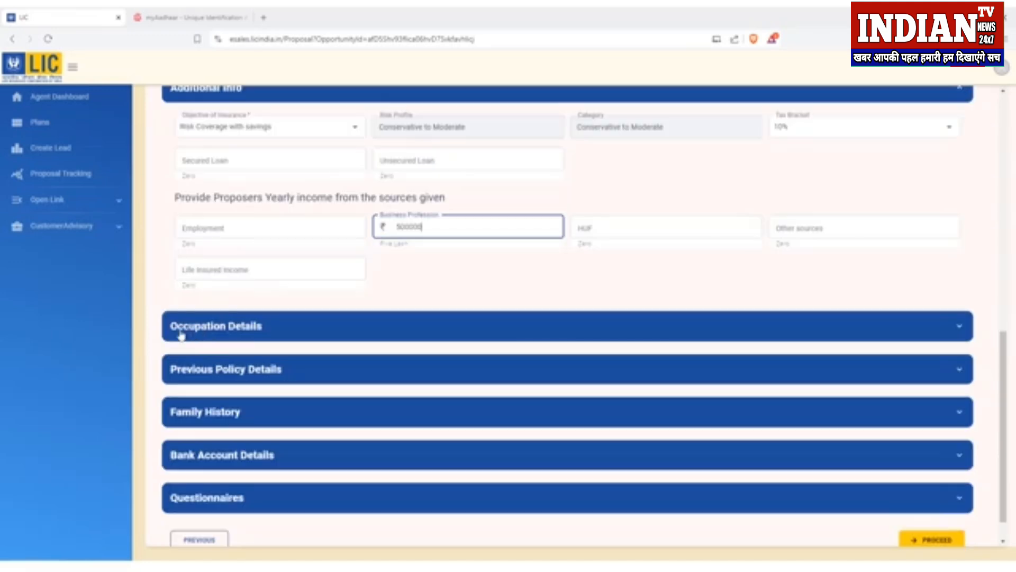
Step: Expand Occupation Details and browse the Present Occupation dropdown list
click(306, 332)
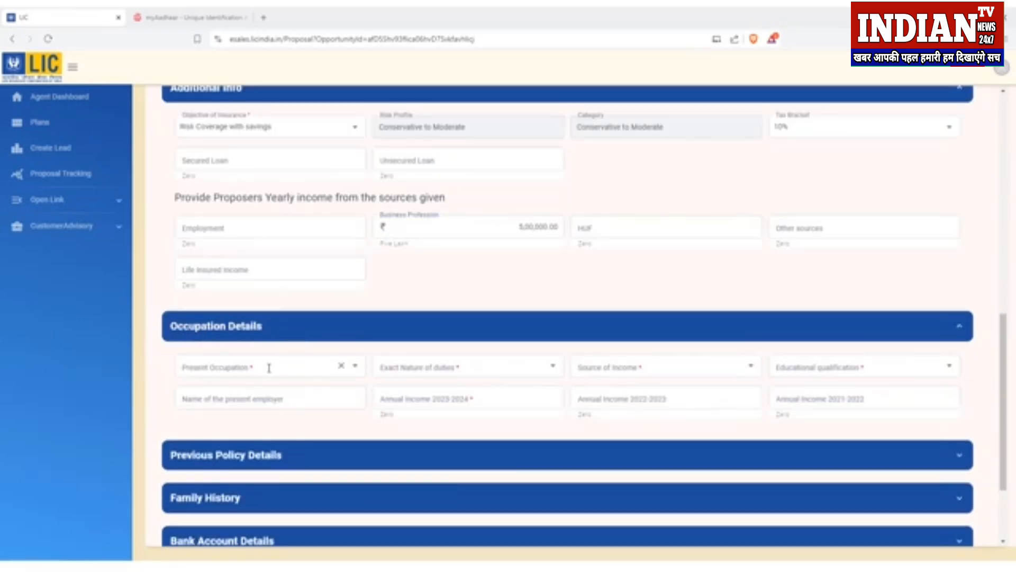
click(355, 369)
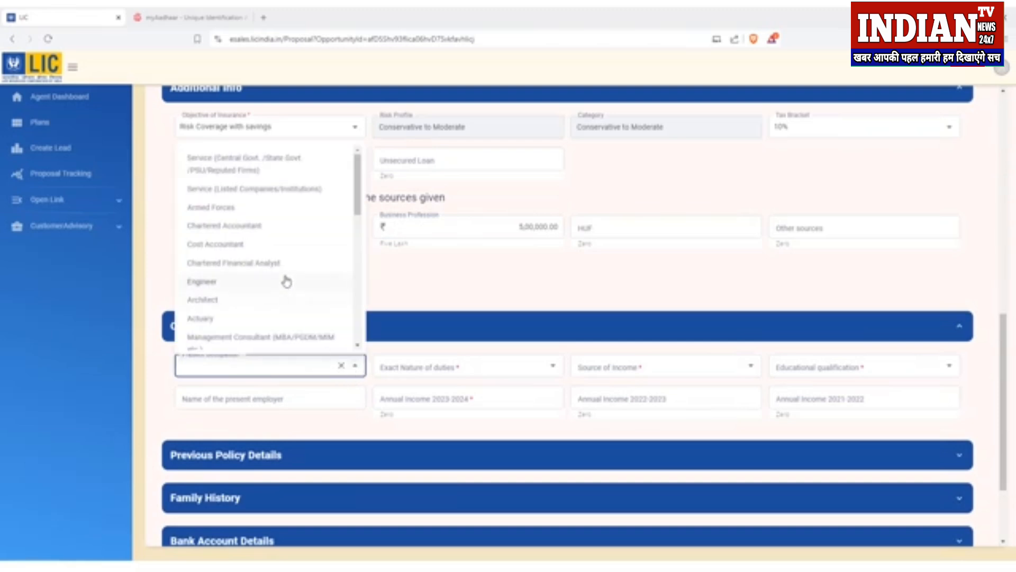
click(185, 364)
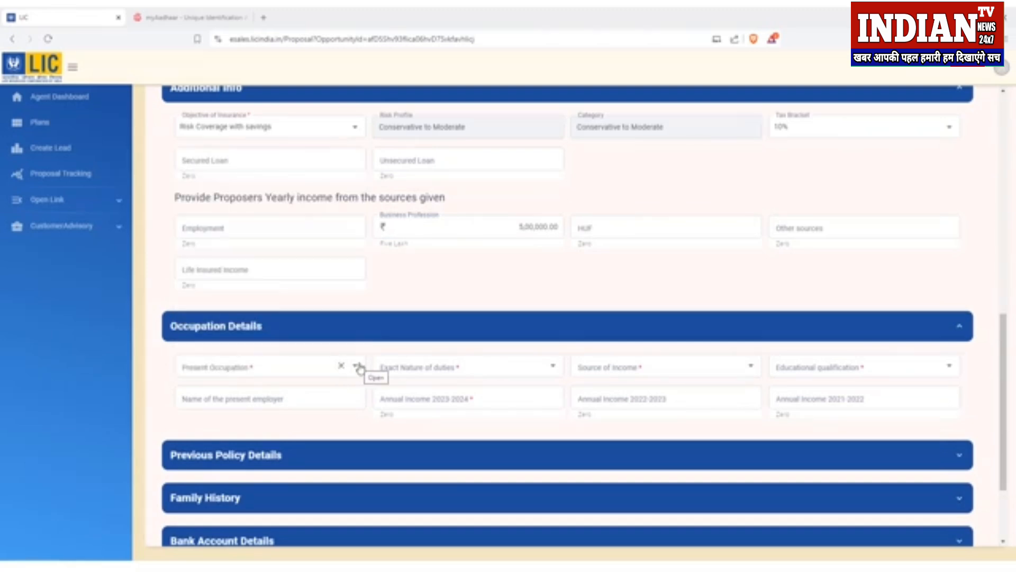
click(357, 365)
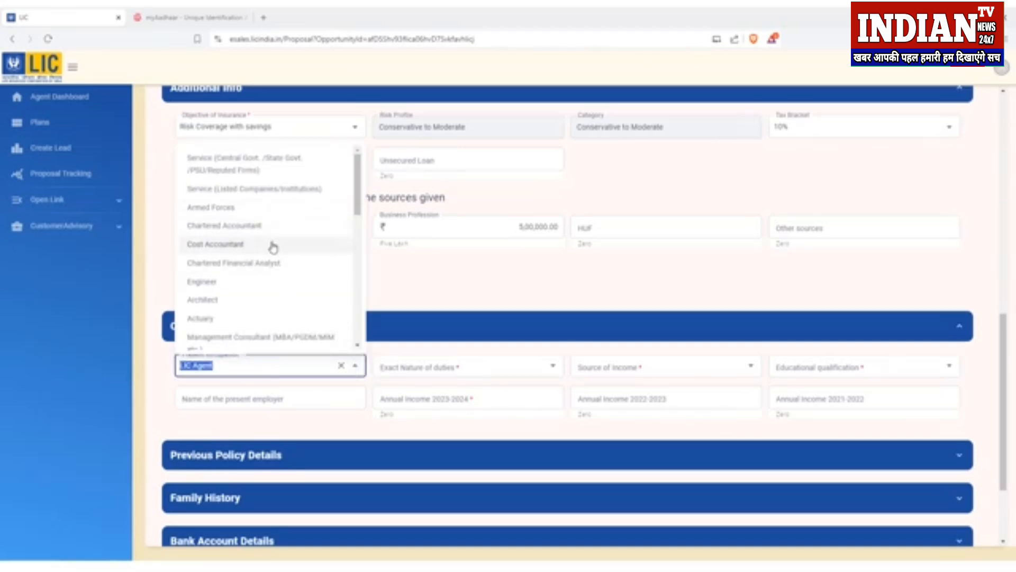
scroll(271, 245, down, 3)
scroll(270, 267, down, 3)
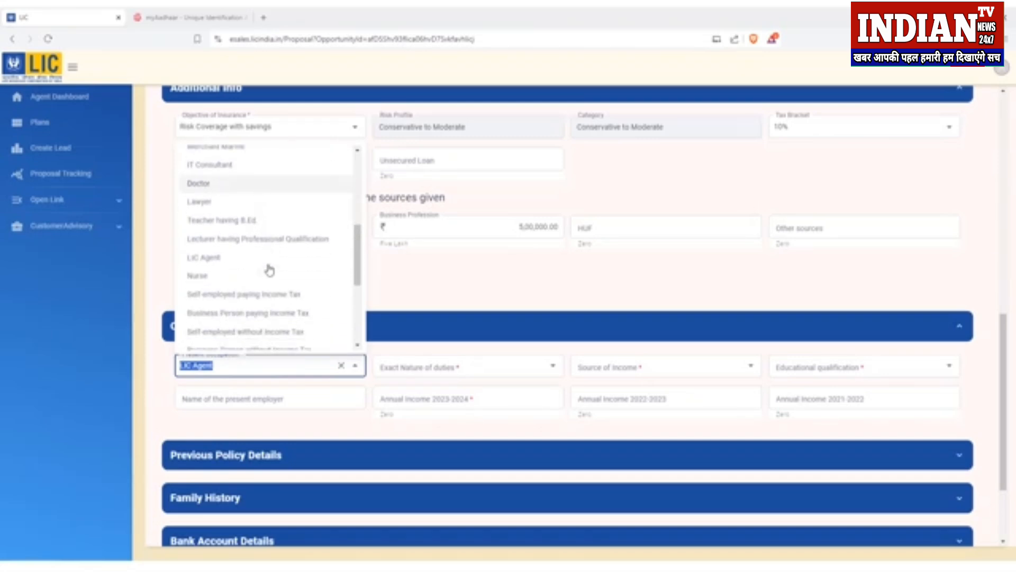
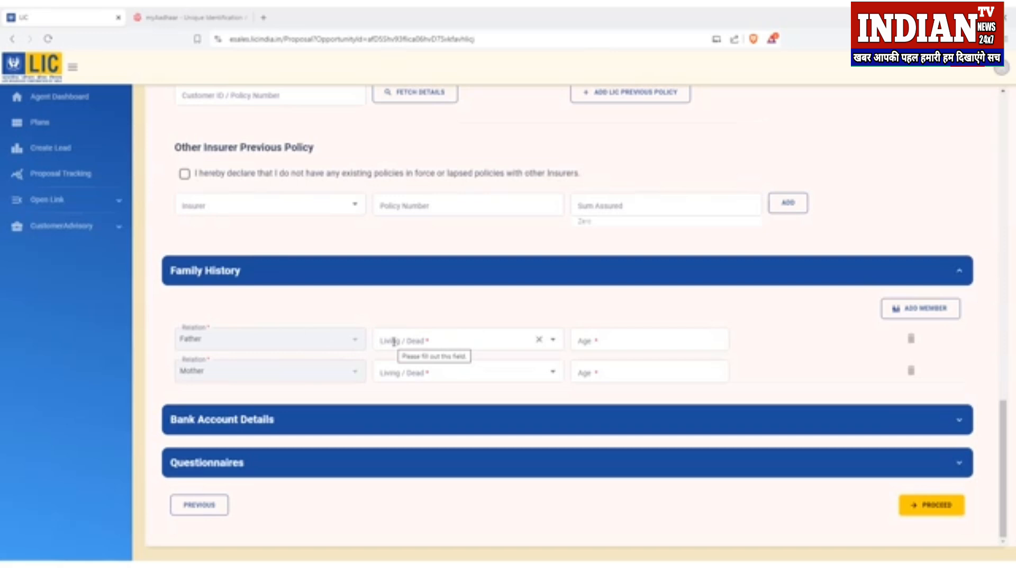
Step: Record the father as dead at age 55 with cause of death HEART FAIL
click(427, 341)
click(407, 388)
click(603, 342)
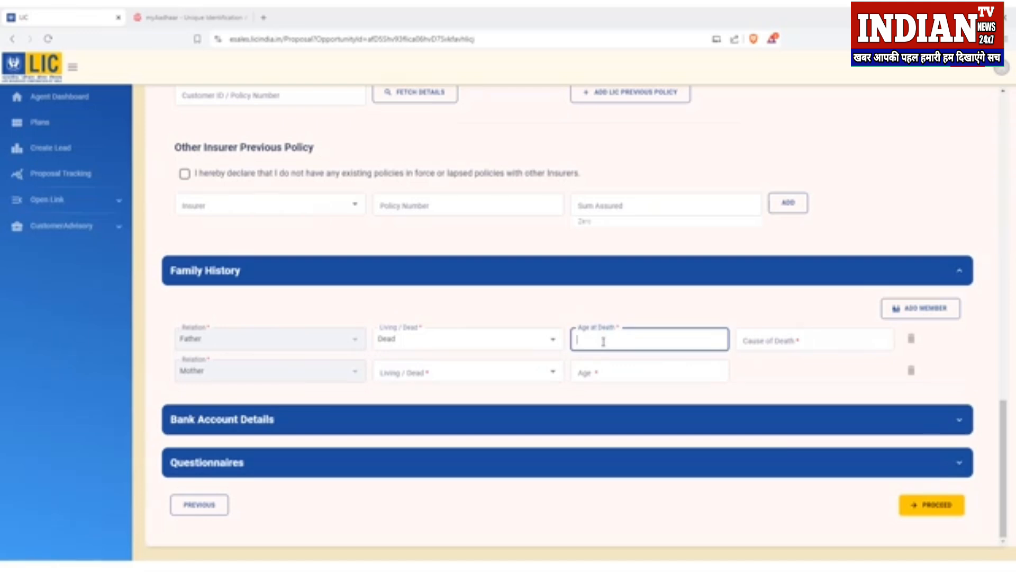
click(776, 341)
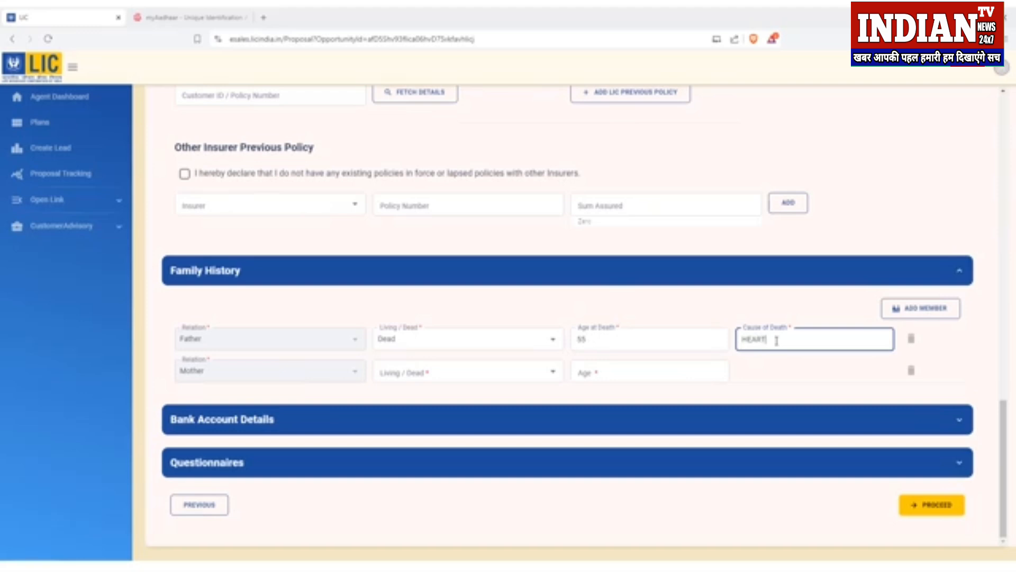
text(HEART FAIL)
key(Tab)
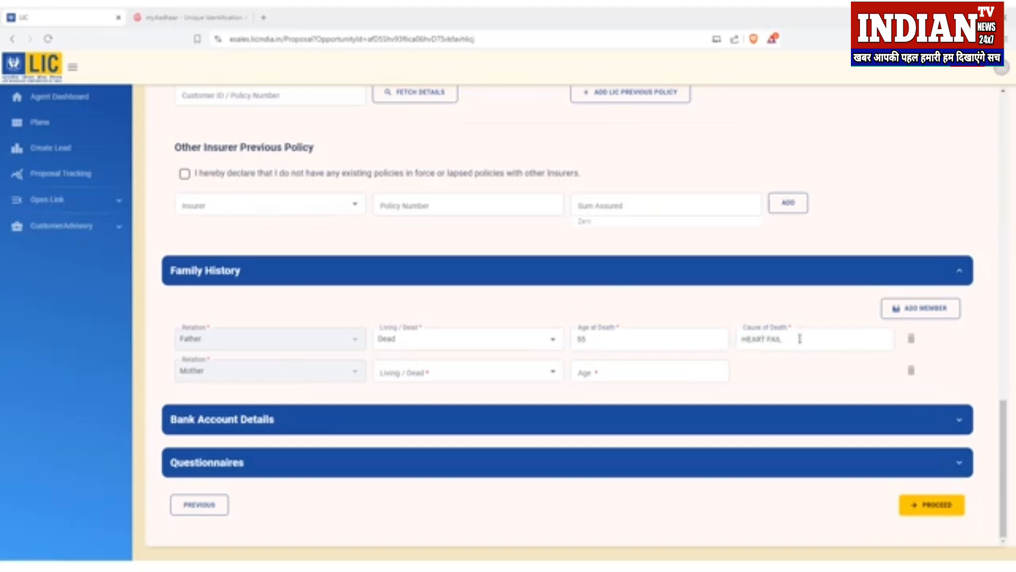
Step: Record the mother as living, age 52, in Good health, then expand Bank Account Details
click(439, 376)
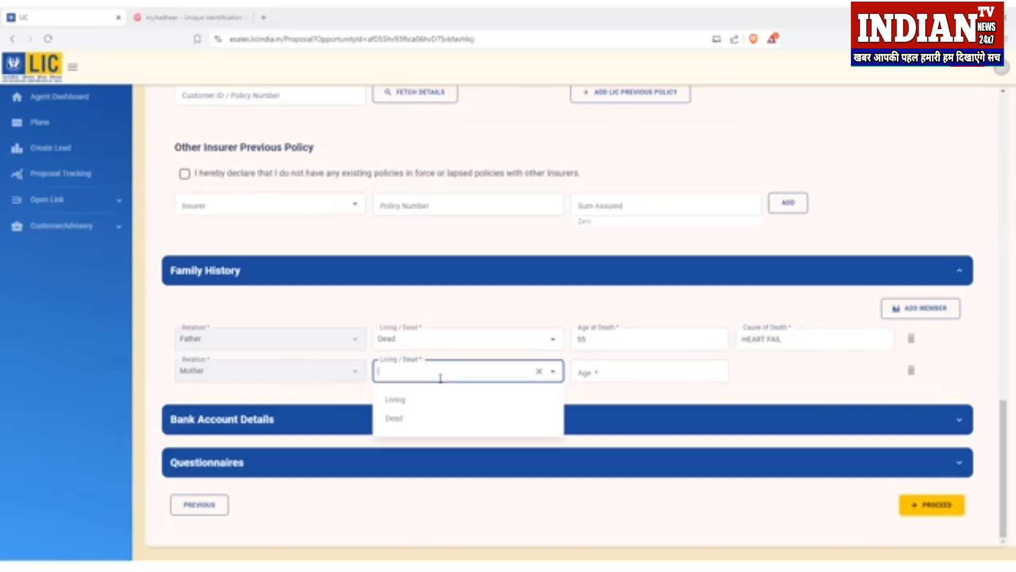
click(418, 403)
click(614, 377)
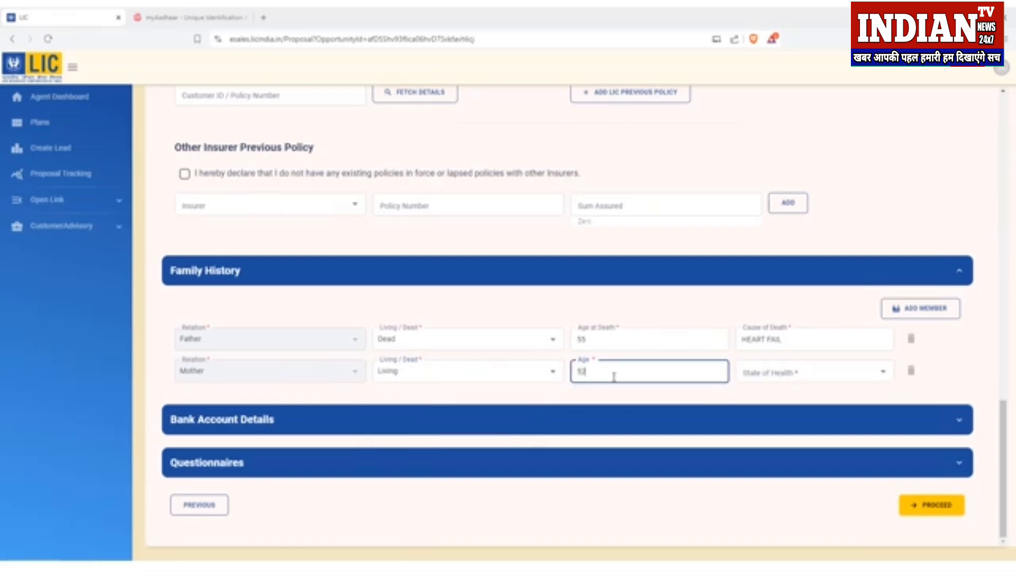
click(762, 375)
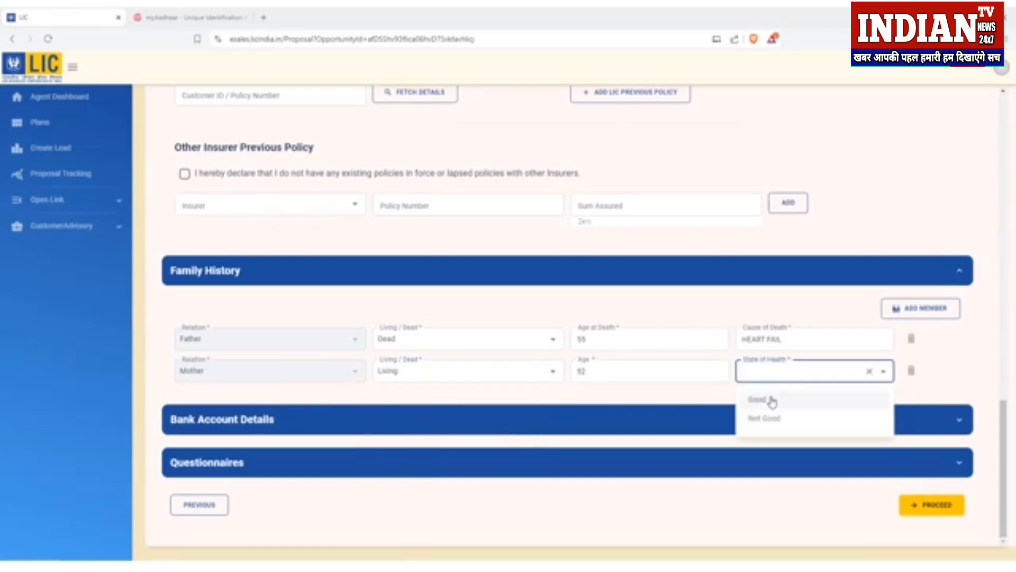
click(771, 401)
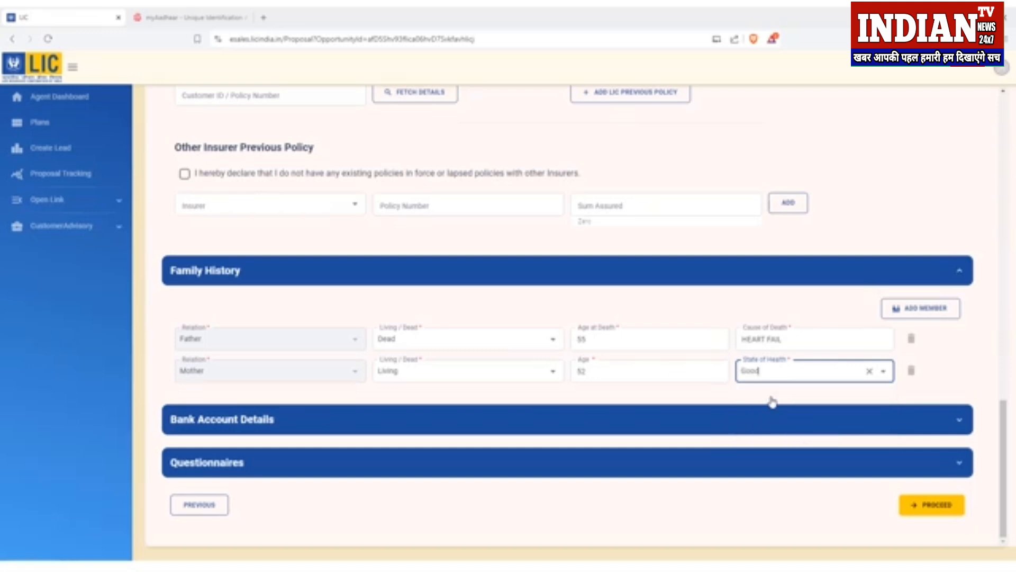
click(771, 399)
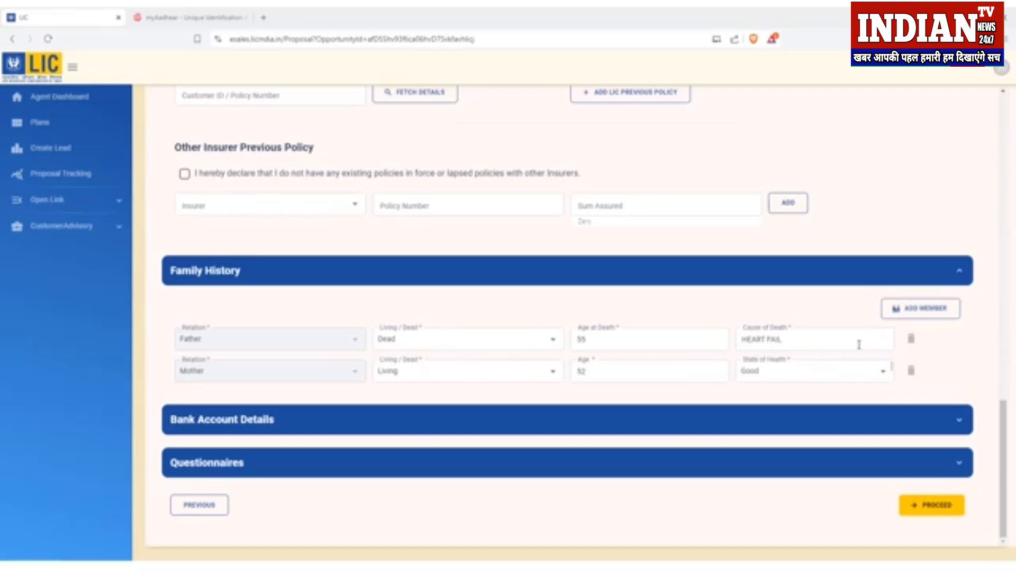
click(392, 423)
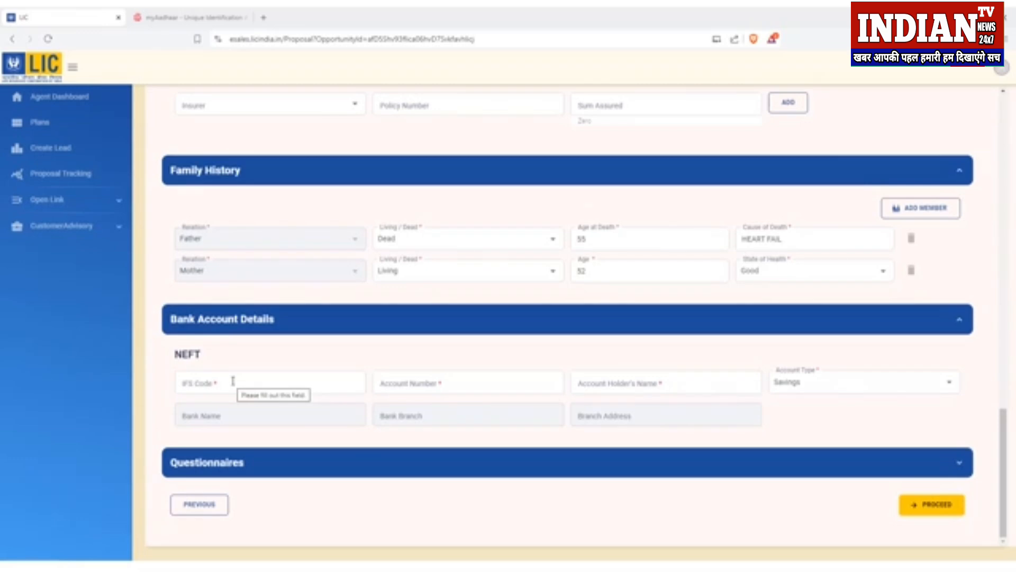
Step: Fill in the NEFT bank details starting with IFS code HDFC, then expand Questionnaires
click(233, 380)
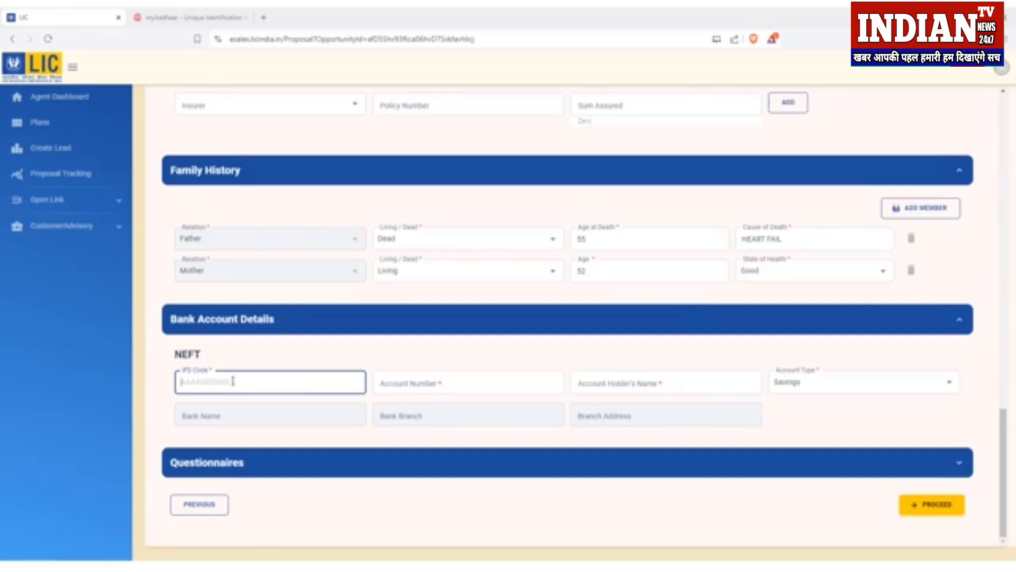
text(HDFC)
click(264, 469)
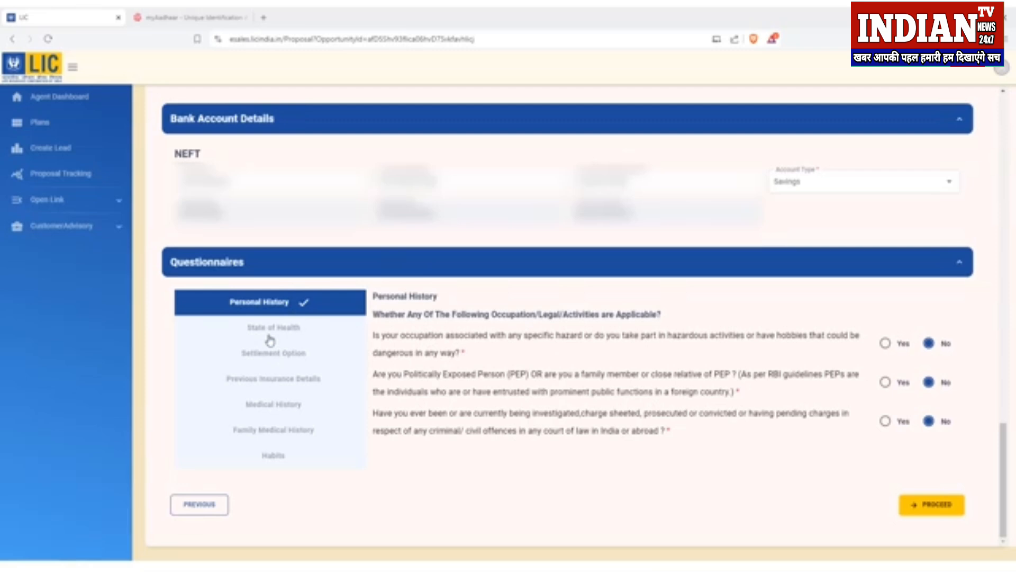
Step: Review the Personal History questions, leaving all three answered No
drag(374, 295, 675, 435)
click(675, 436)
drag(374, 296, 442, 302)
click(444, 305)
drag(445, 336, 722, 342)
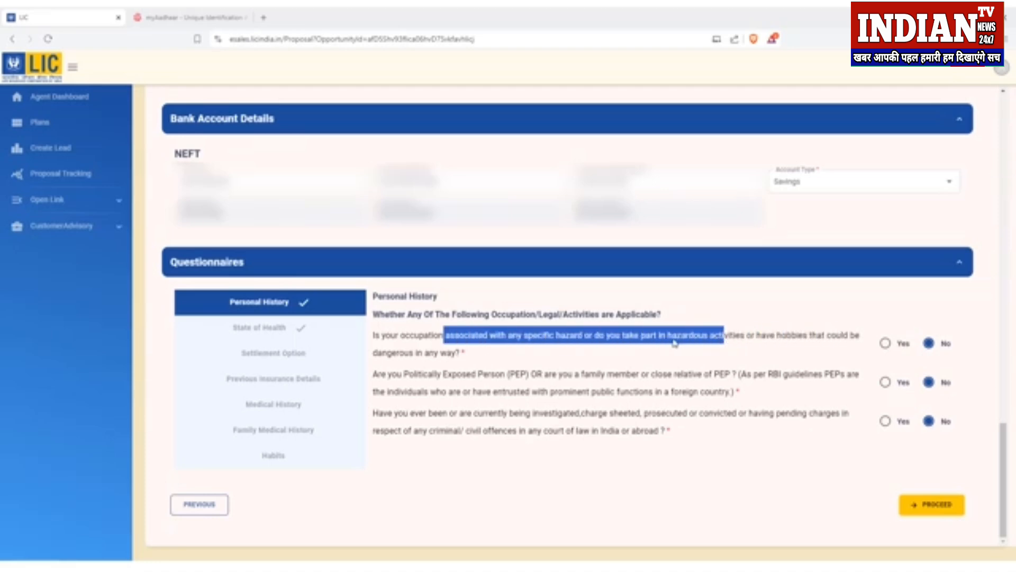
click(741, 341)
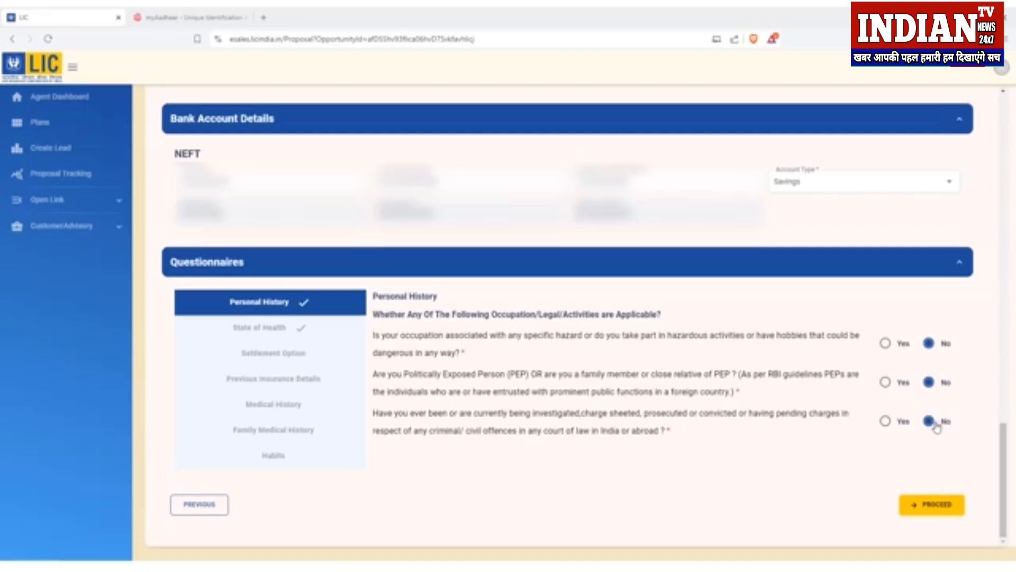
Step: Under State of Health, enter height 162 cm, weight 65 kg and usual health Good
click(275, 332)
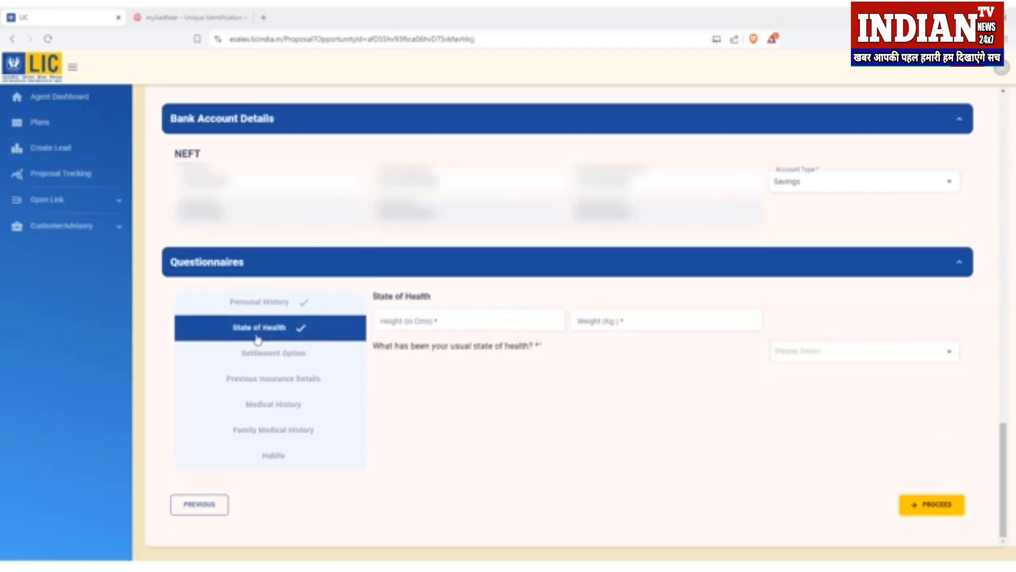
click(437, 324)
text(162)
click(673, 328)
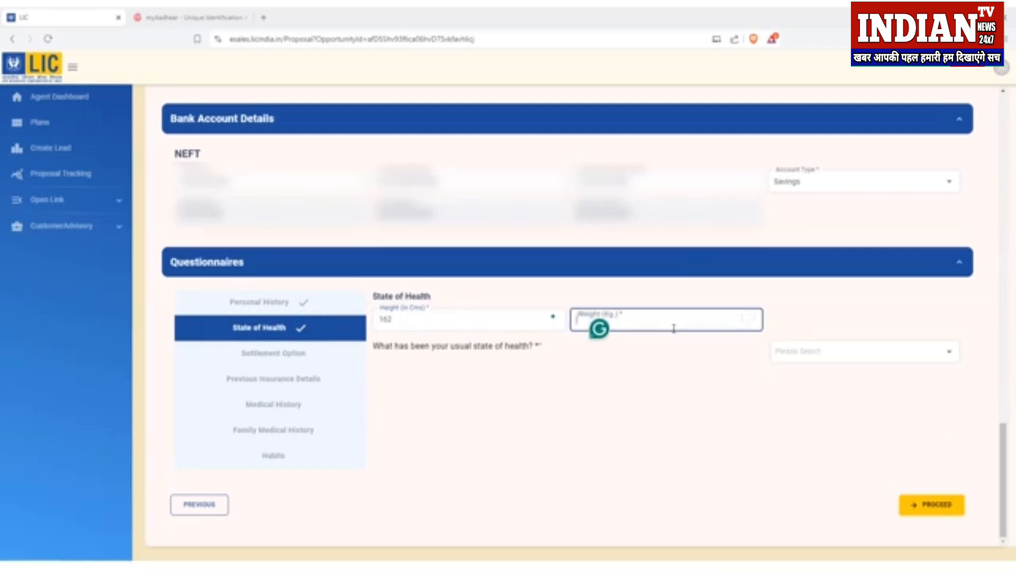
text(65)
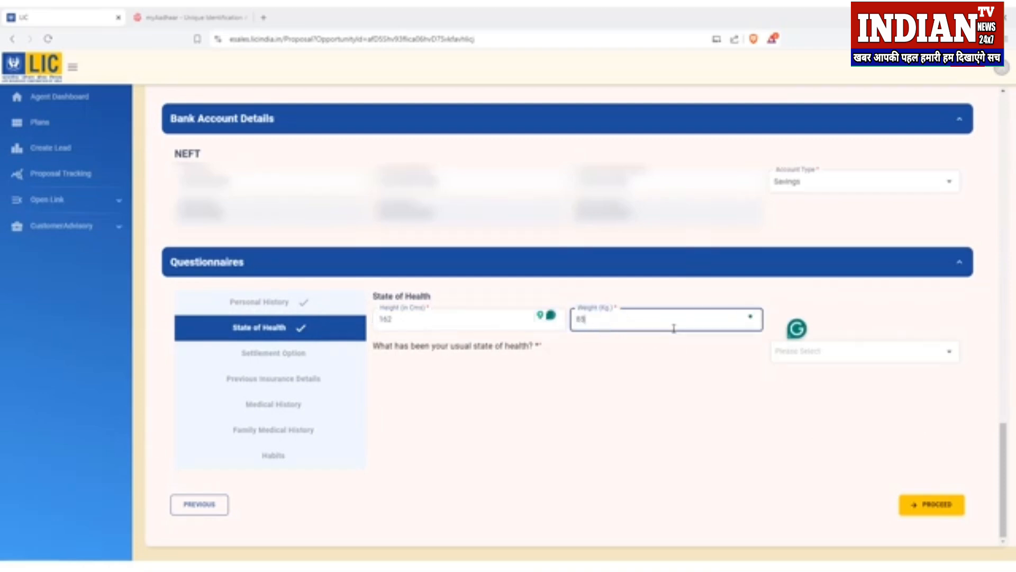
click(831, 355)
click(826, 381)
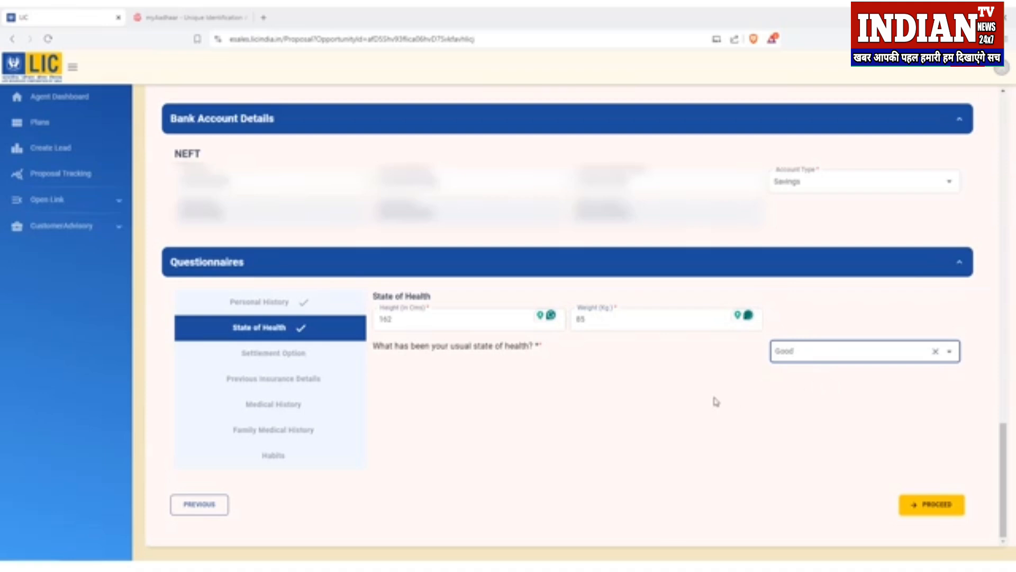
click(291, 354)
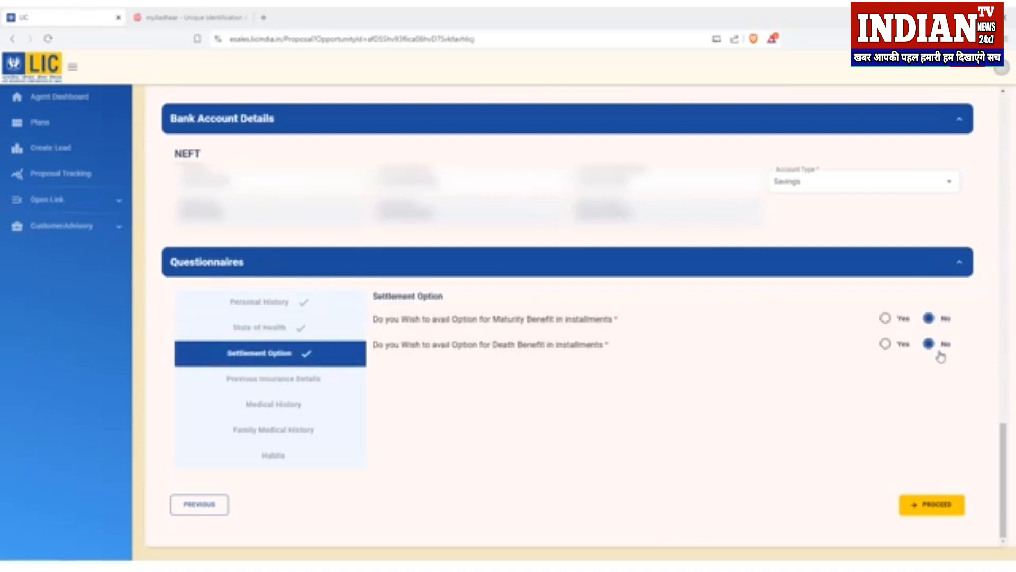
Step: Review the Previous Insurance Details questions, keeping every answer No
click(265, 382)
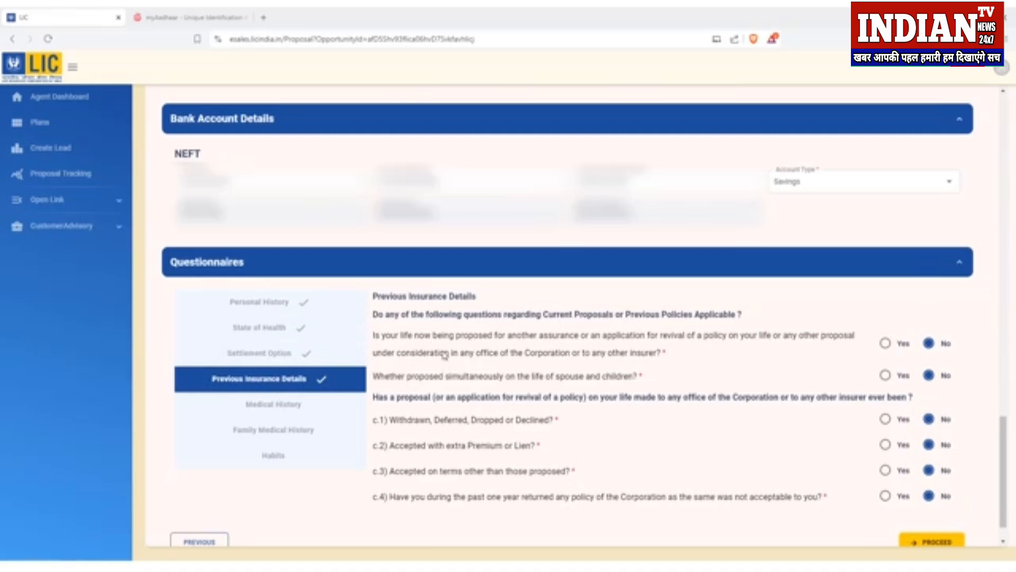
drag(390, 397, 688, 397)
click(688, 397)
drag(390, 420, 443, 423)
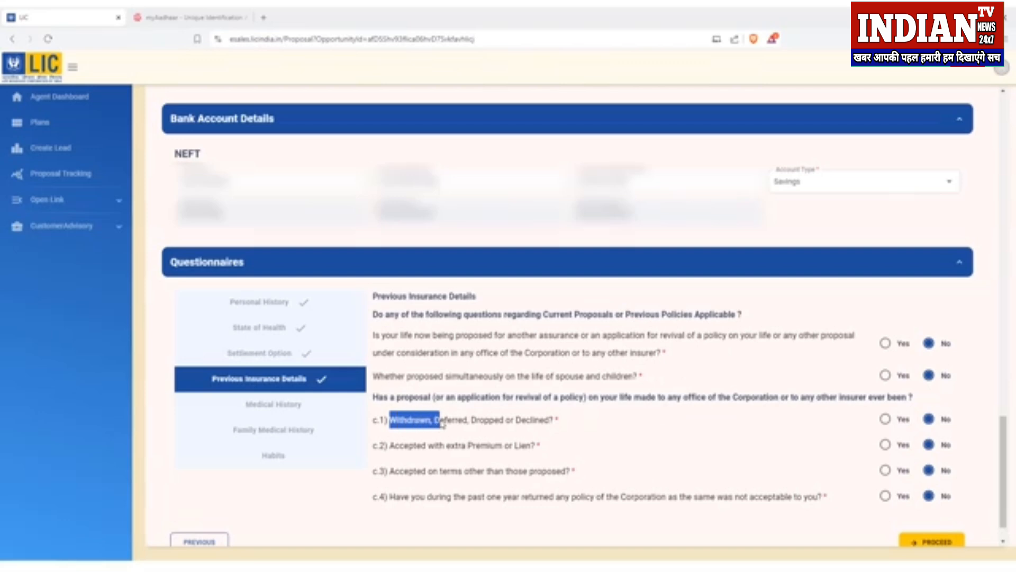
click(429, 429)
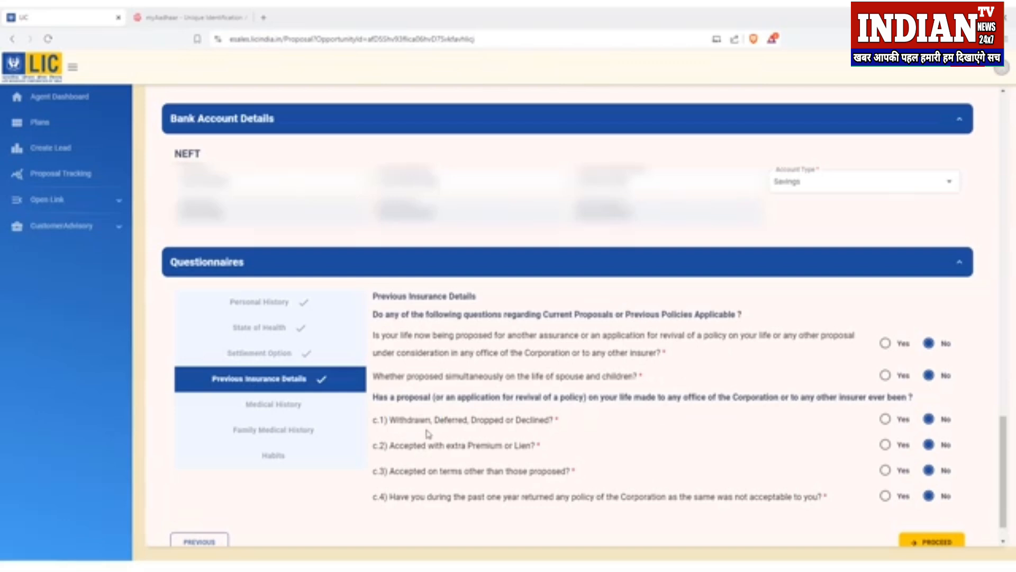
drag(446, 445, 504, 452)
click(504, 453)
drag(443, 473, 556, 480)
click(555, 480)
Step: In Medical History, answer None for question 14 and keep the other answers No
click(292, 409)
scroll(807, 393, down, 1)
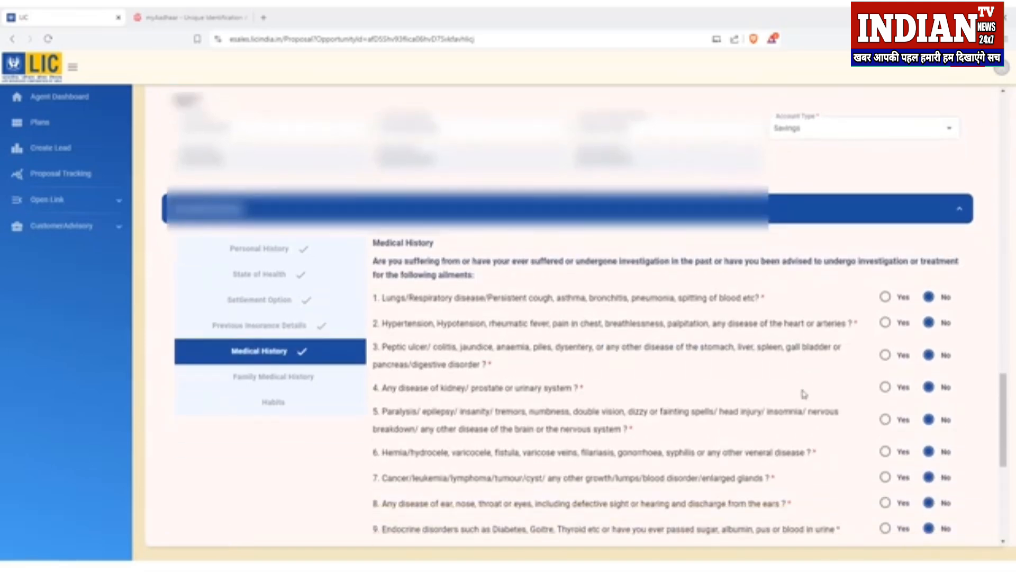
scroll(868, 344, down, 4)
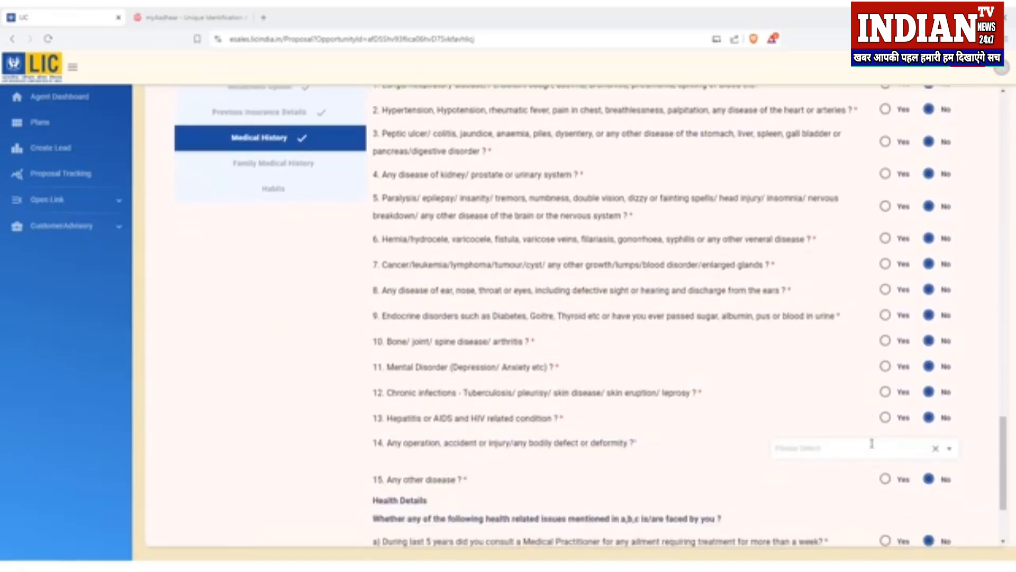
scroll(872, 439, up, 2)
scroll(871, 438, down, 3)
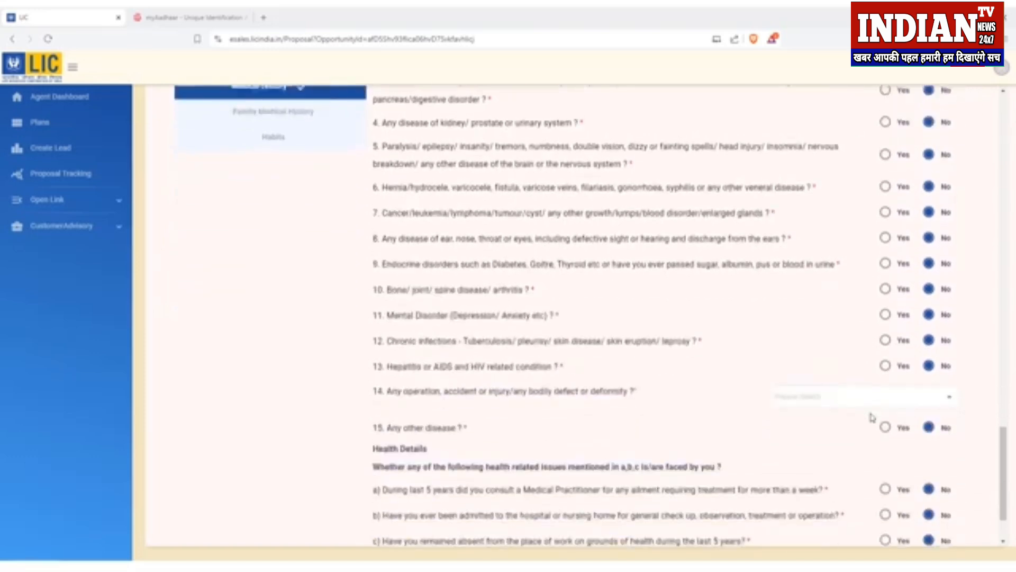
click(868, 400)
drag(393, 398, 443, 395)
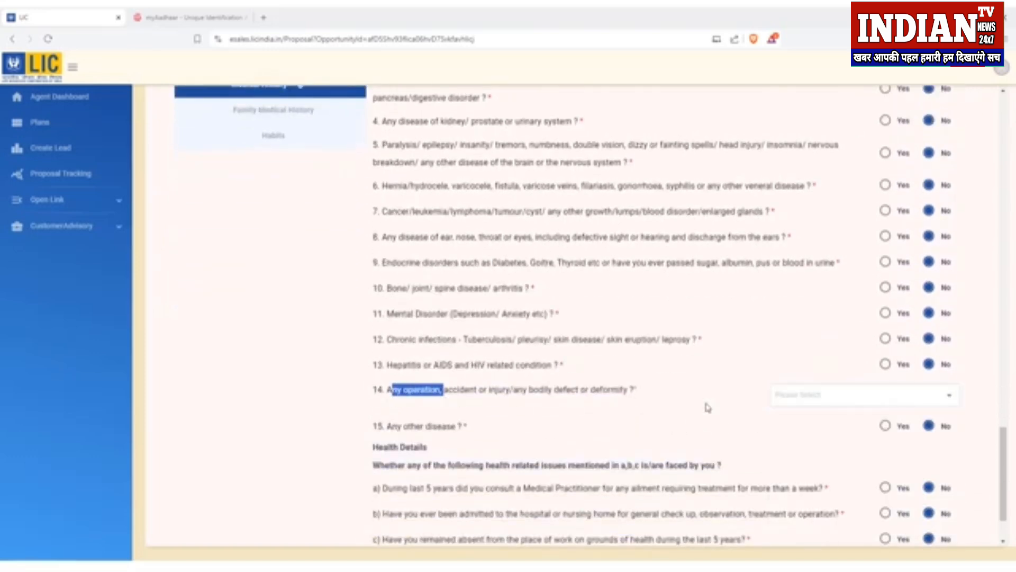
click(818, 397)
click(817, 423)
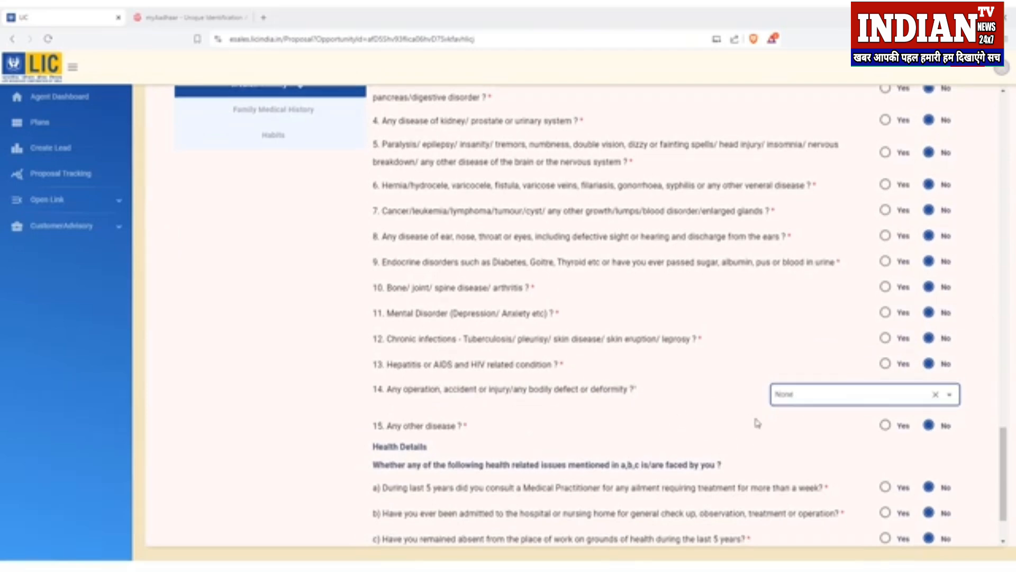
scroll(757, 423, down, 2)
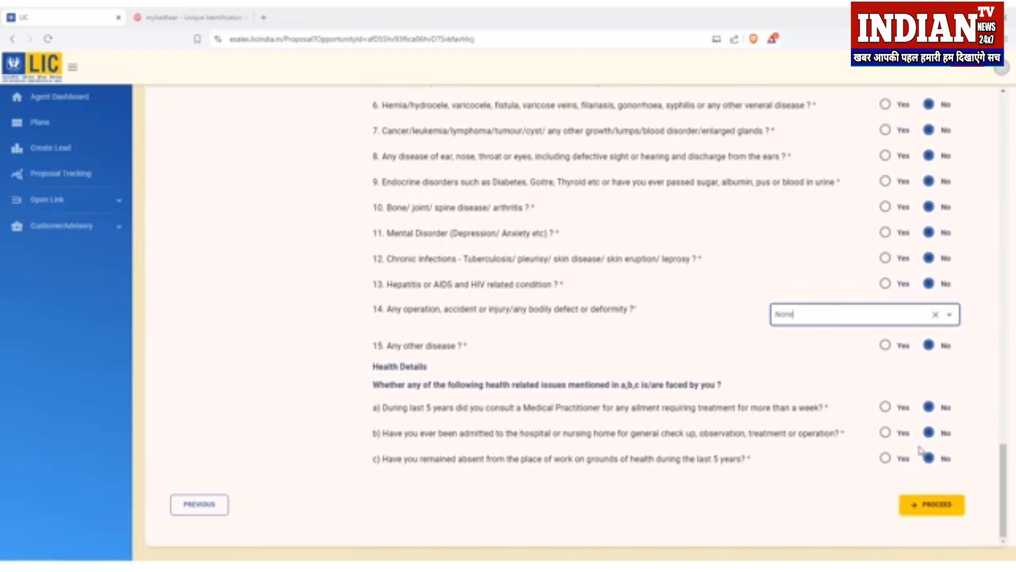
scroll(919, 450, up, 5)
click(285, 349)
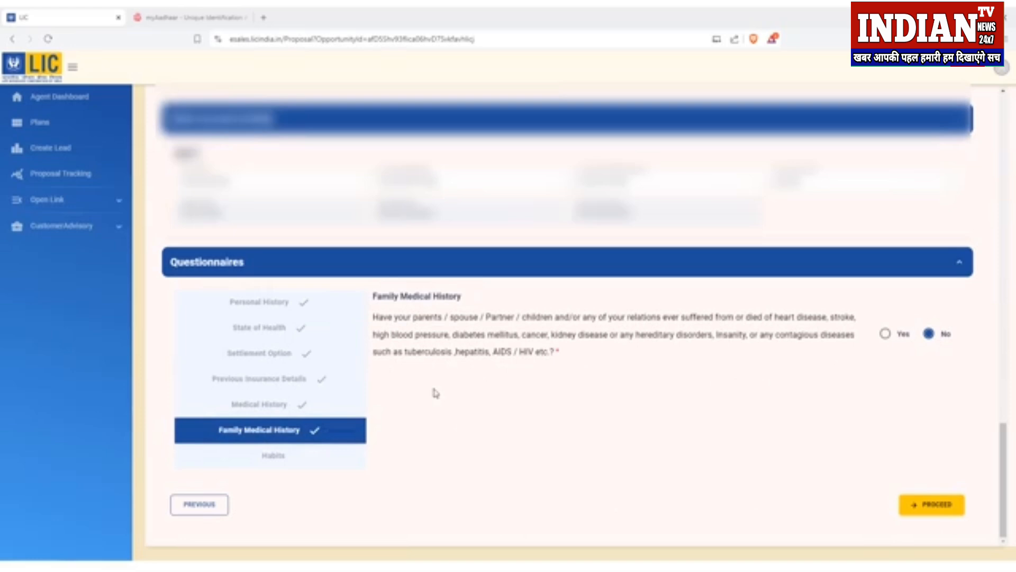
Step: Review the Habits questions and submit the questionnaire
click(299, 458)
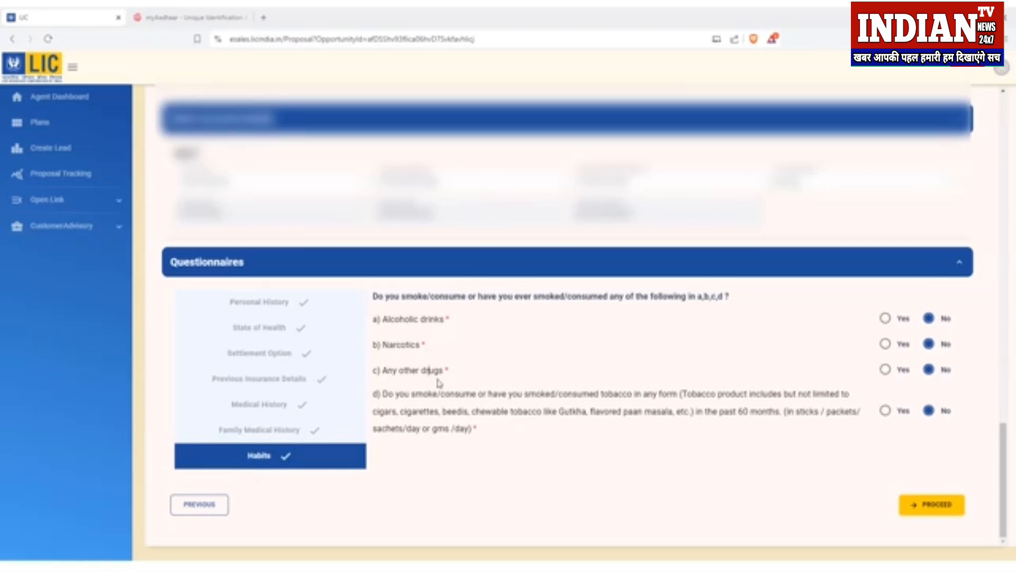
drag(410, 398, 493, 404)
click(494, 404)
click(939, 507)
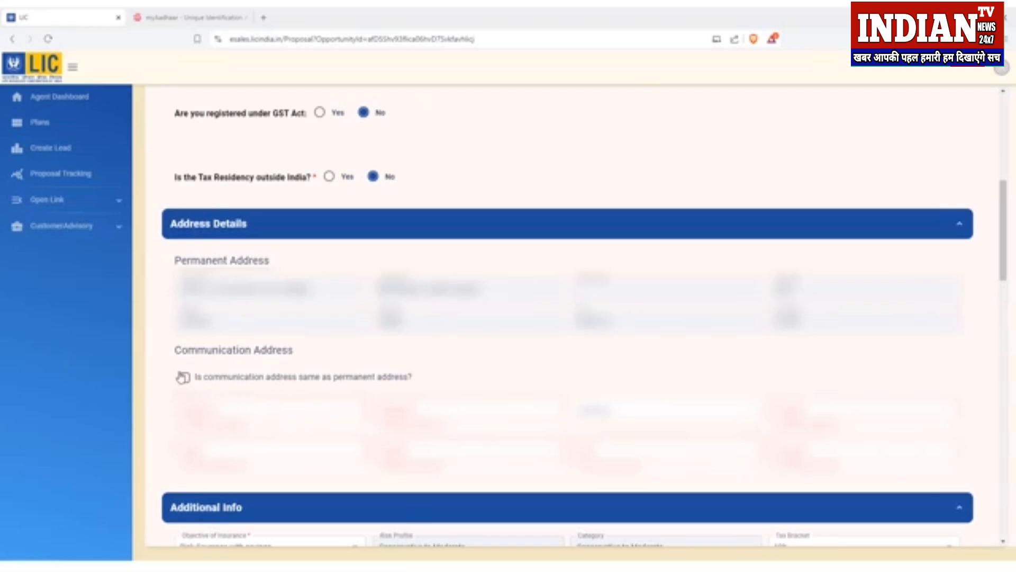
Step: Set the communication address same as permanent, raising the Previous Policy Details warning
click(185, 377)
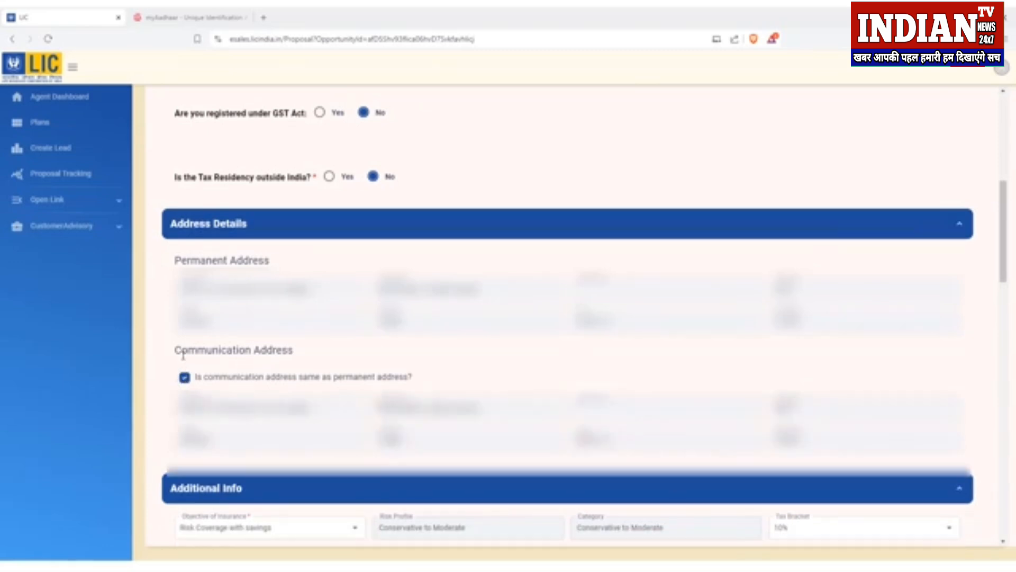
drag(177, 350, 292, 373)
click(193, 260)
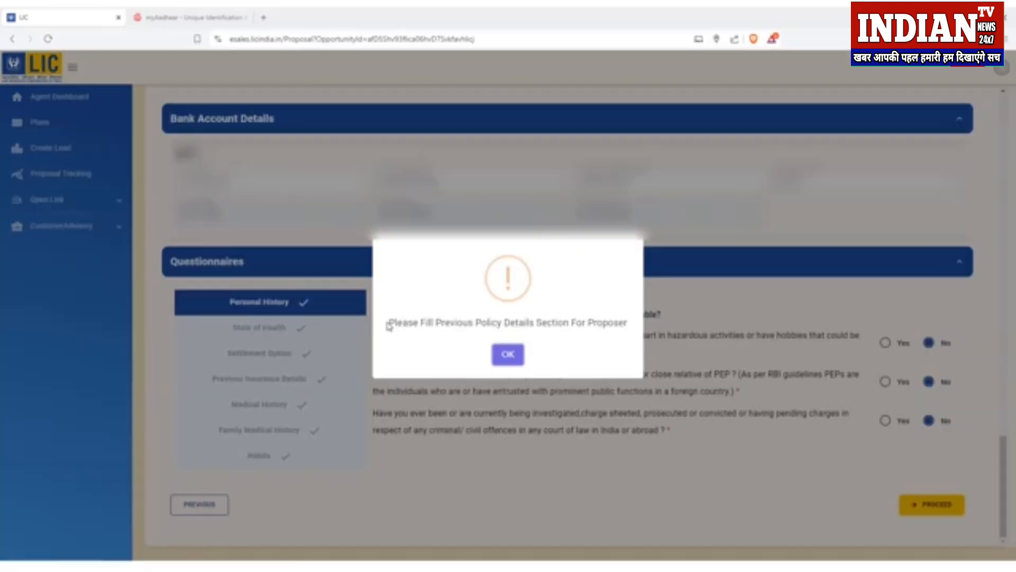
drag(388, 325, 625, 324)
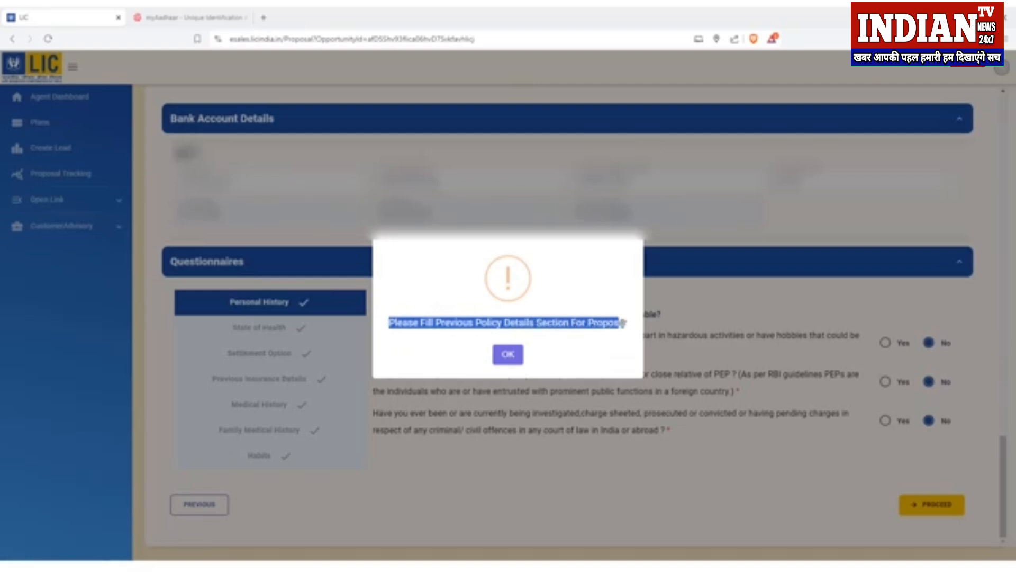
Step: Dismiss the warning and tick both declarations: no existing LIC policies and none with other insurers
click(510, 355)
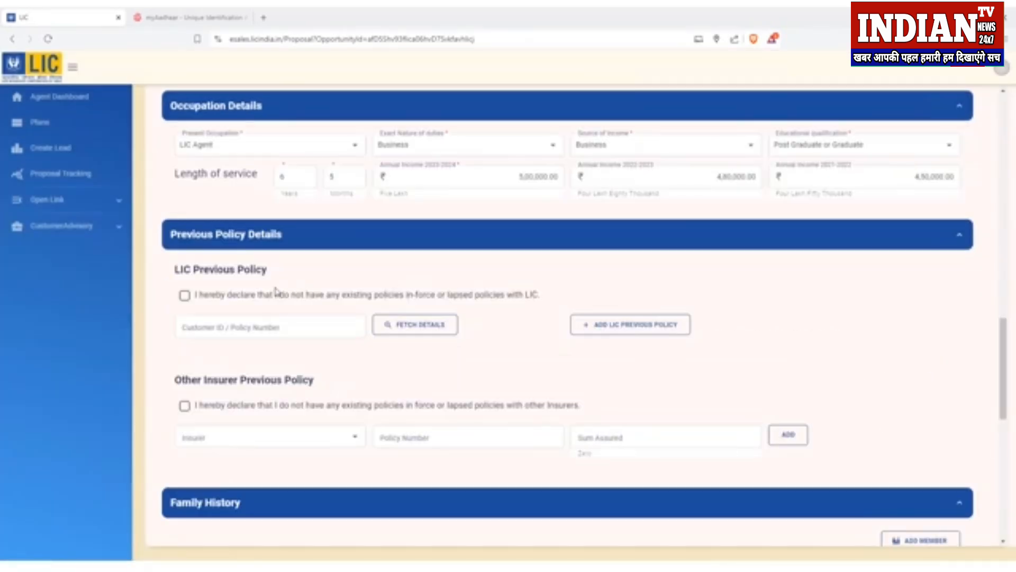
drag(237, 294, 508, 296)
click(452, 296)
click(185, 296)
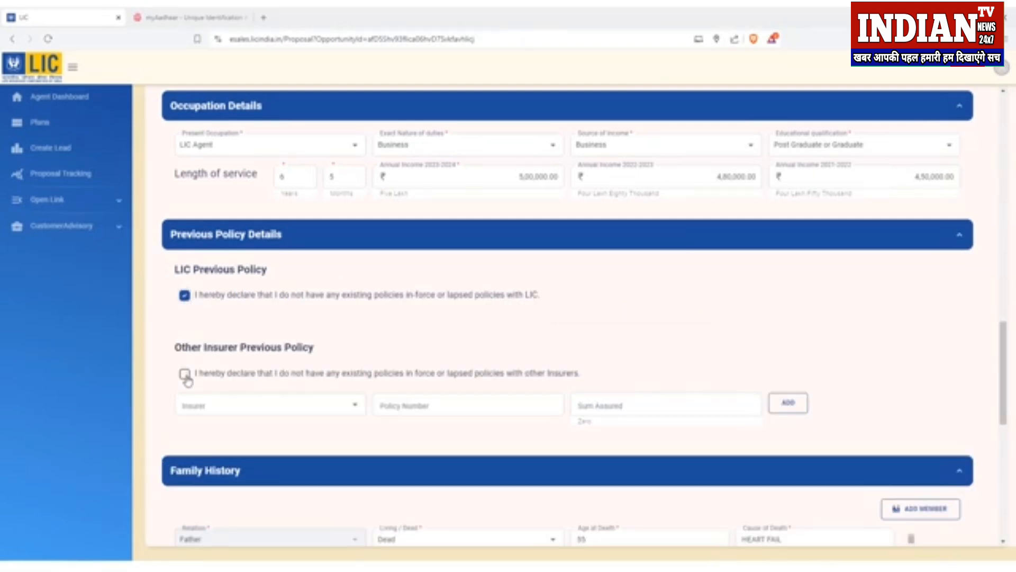
click(185, 374)
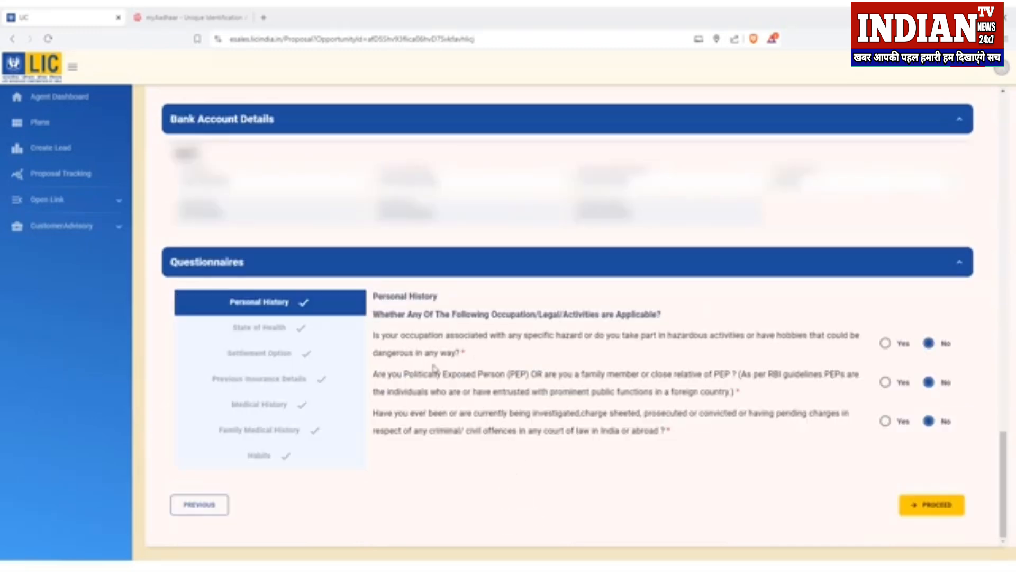
Step: Add the mother as nominee: her name, age 52, relation Mother, 100% share
click(938, 505)
scroll(702, 277, down, 5)
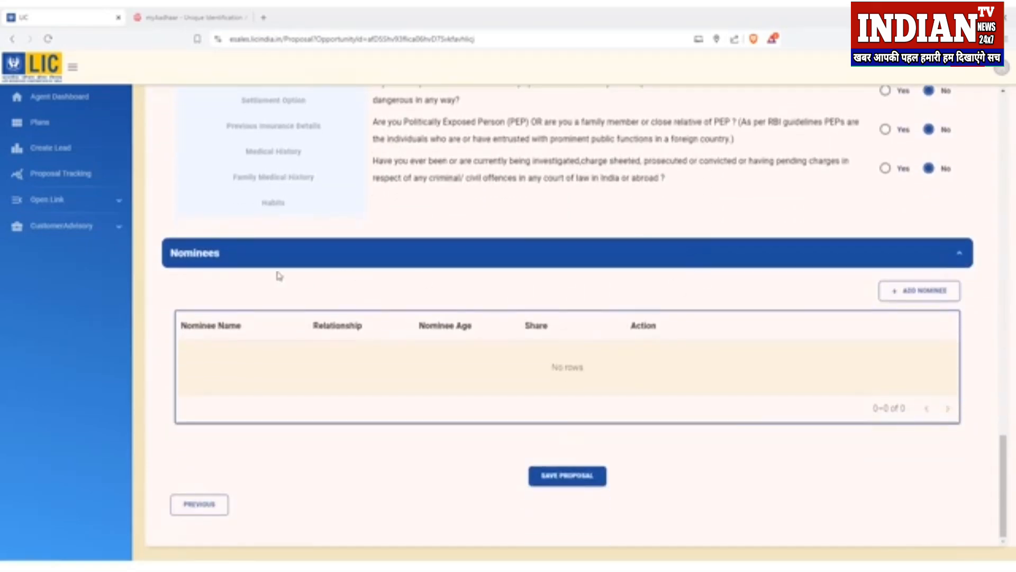
click(220, 256)
click(817, 431)
click(916, 292)
click(241, 190)
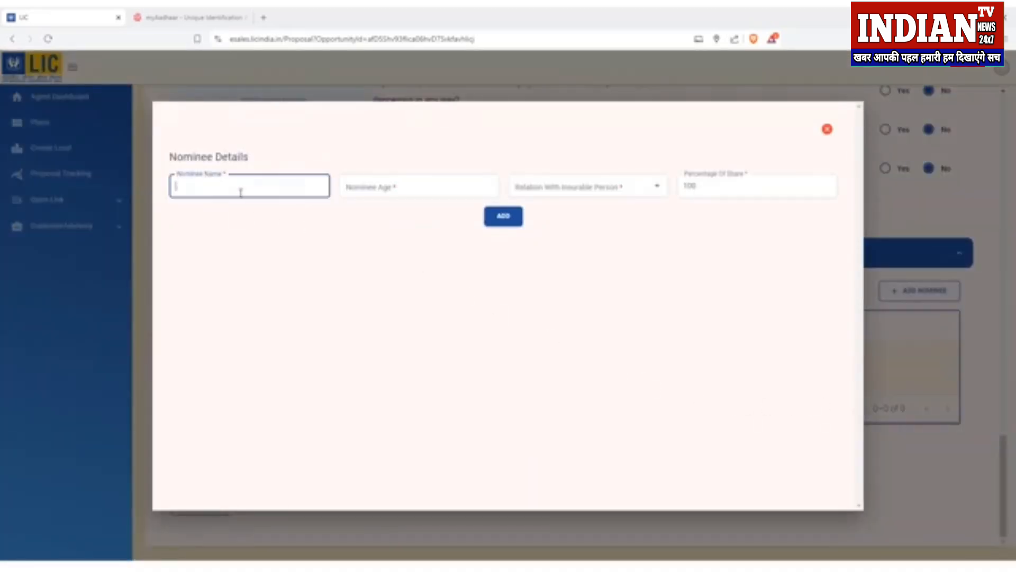
text(SHEELA)
key(Tab)
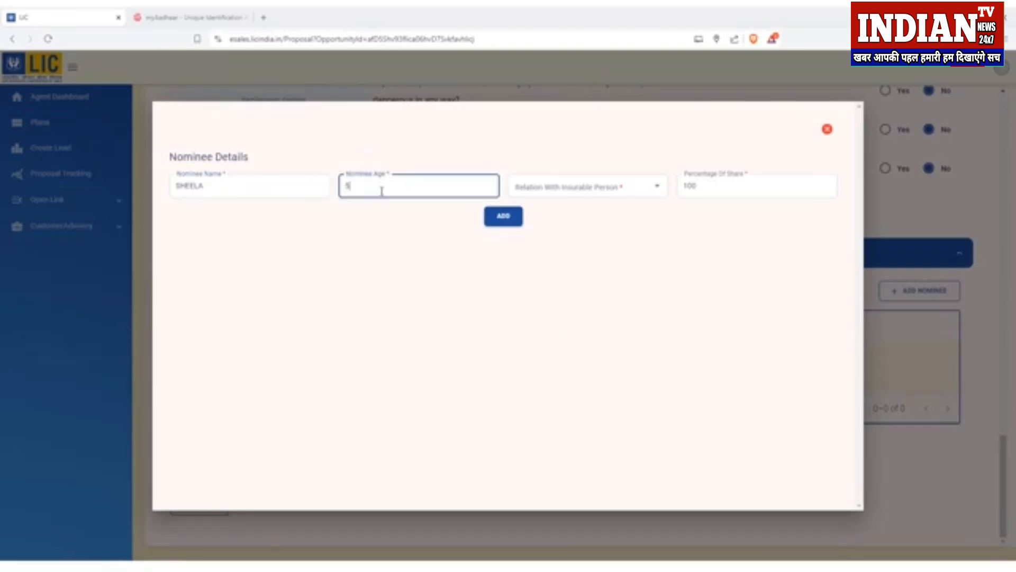
click(574, 188)
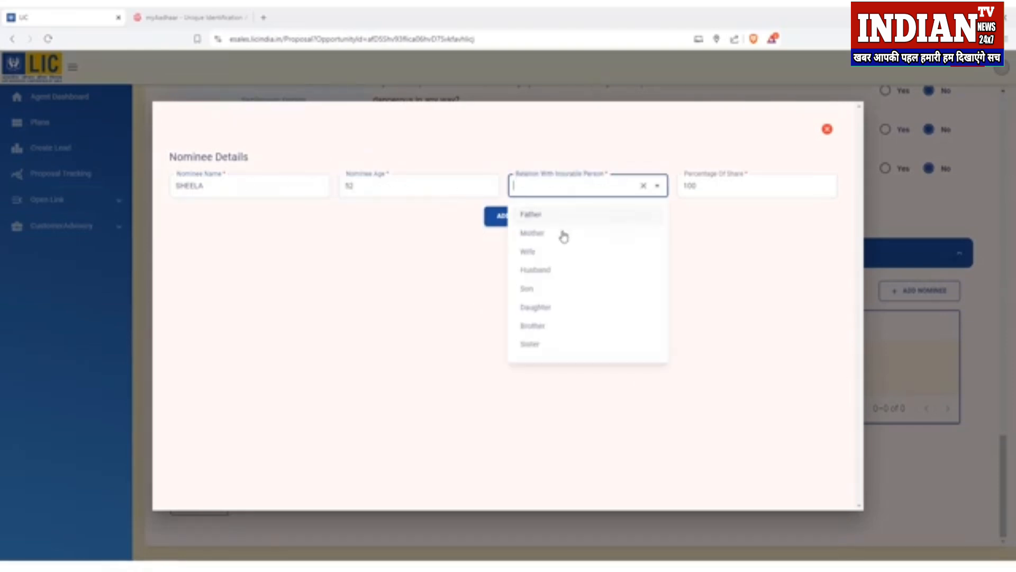
click(565, 231)
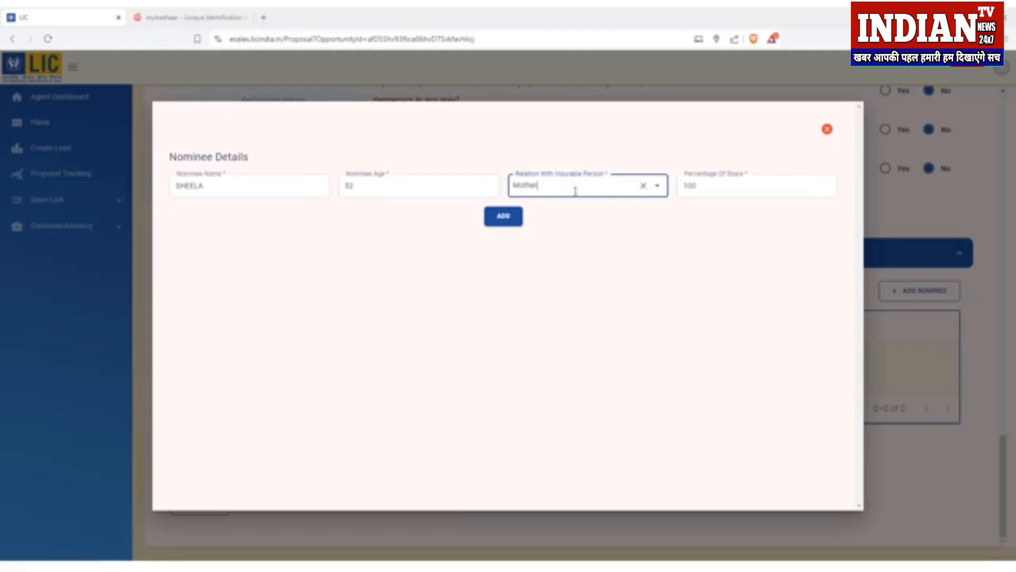
click(723, 189)
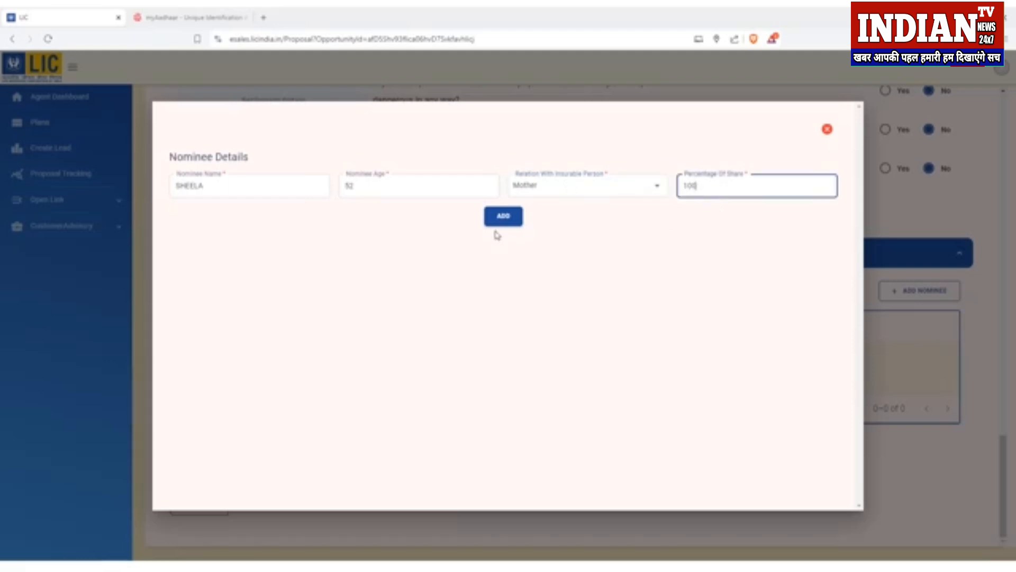
click(504, 217)
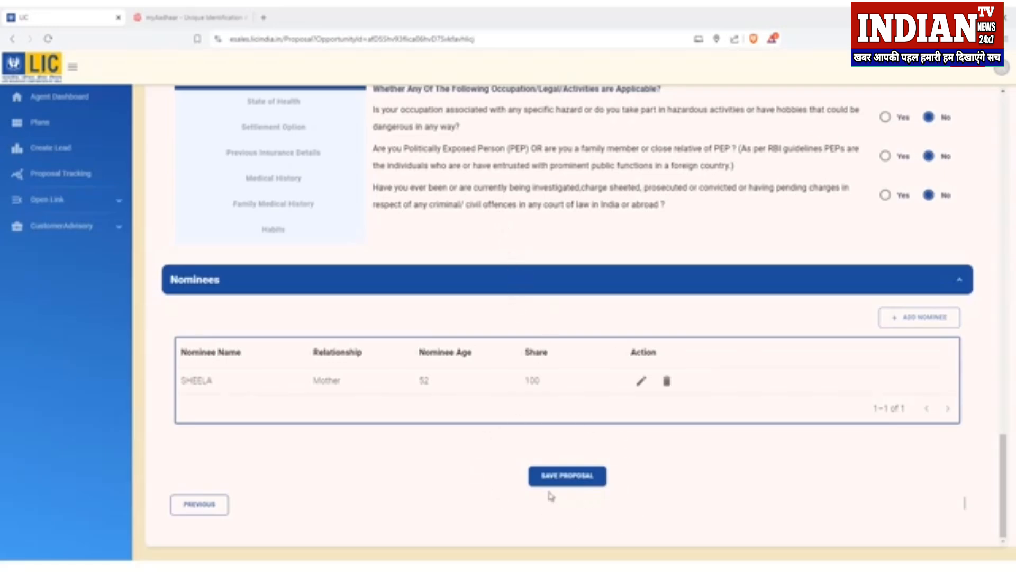
Step: Save the proposal and advance to the Documents step, with customer document upload set to Yes
click(579, 485)
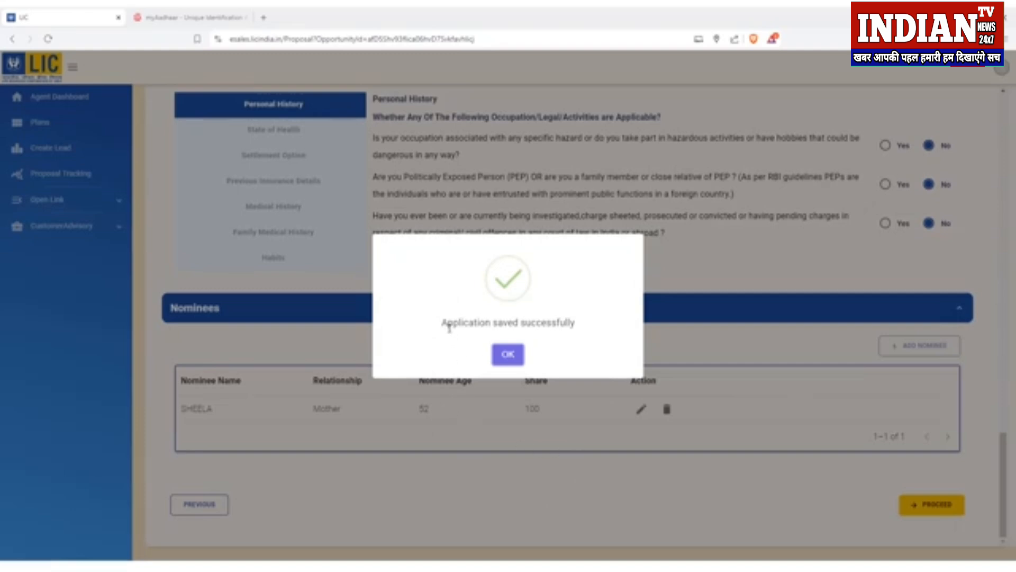
click(508, 355)
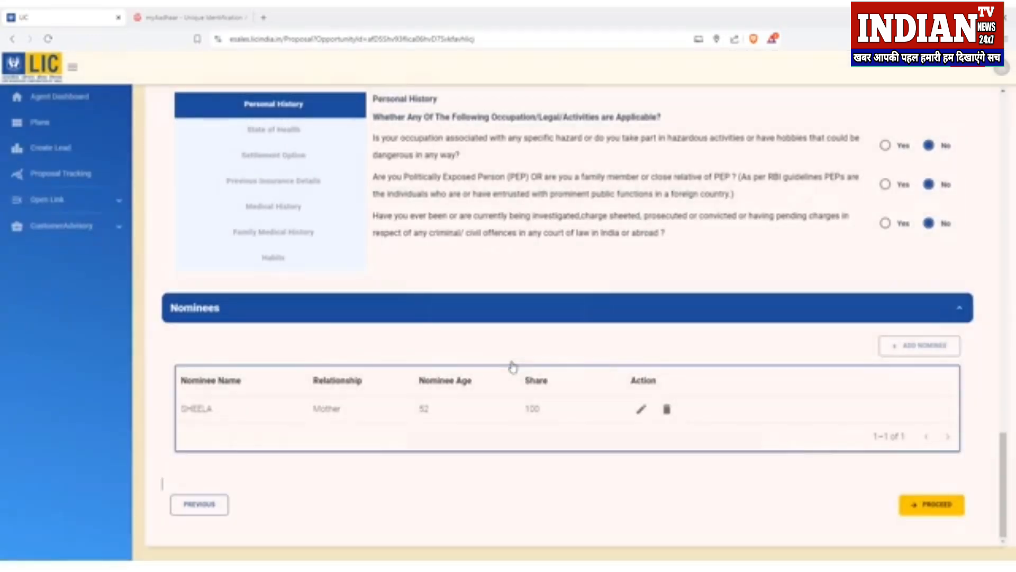
click(936, 506)
drag(421, 264, 630, 267)
click(601, 299)
drag(439, 254, 669, 246)
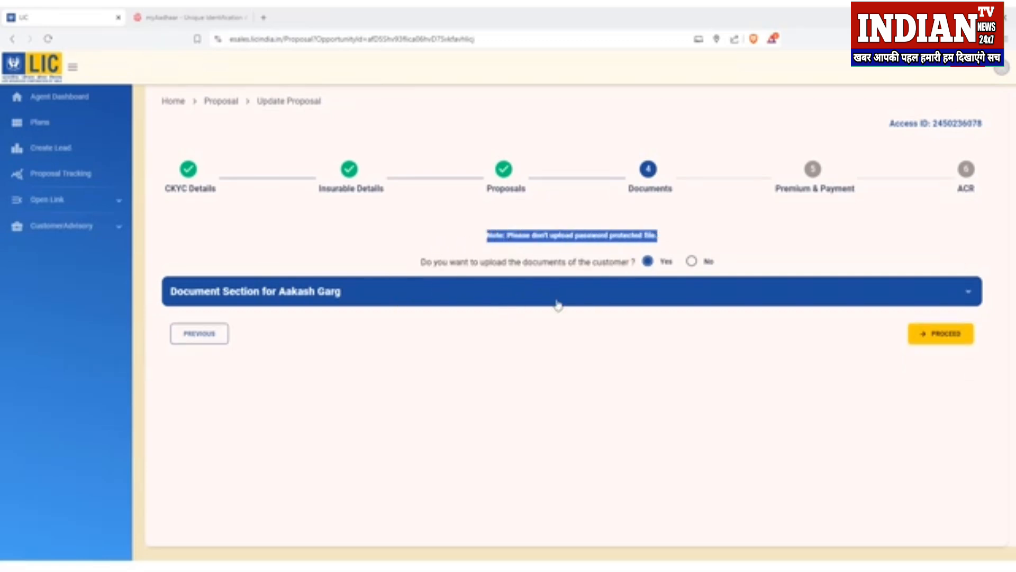
Step: Advance to Premium & Payment and choose Online Payment for the ₹753.00 premium
click(779, 260)
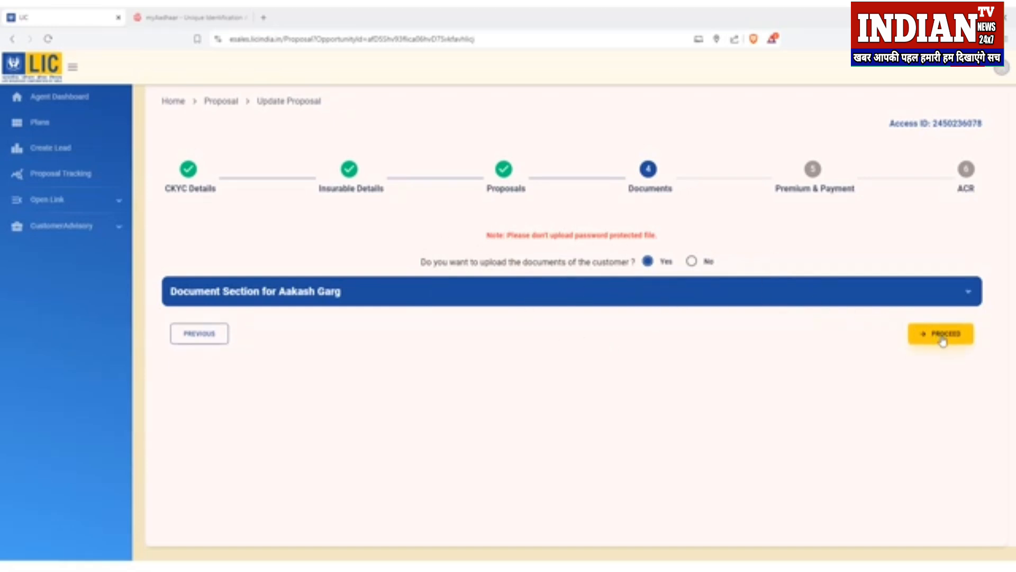
click(943, 342)
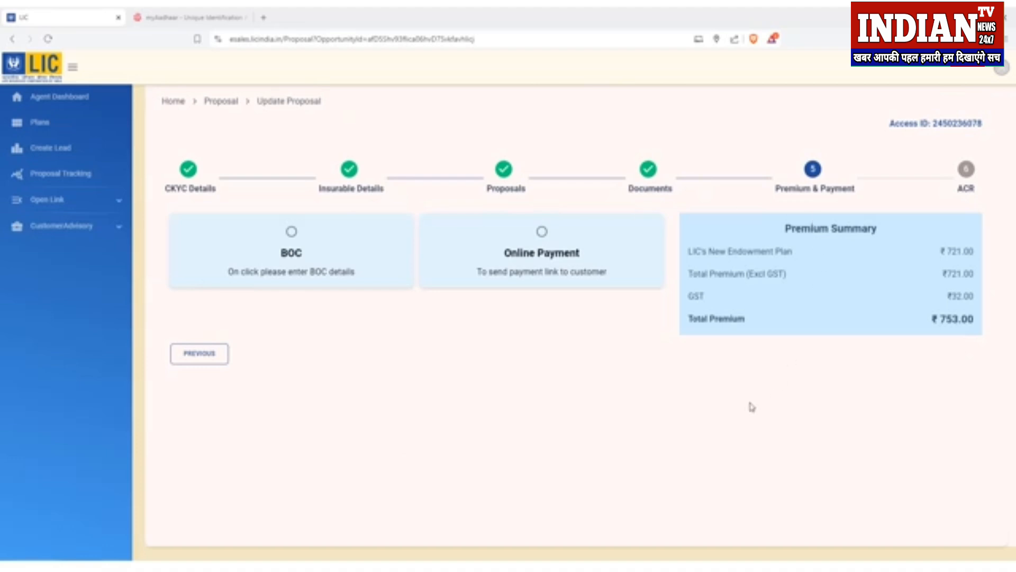
click(296, 236)
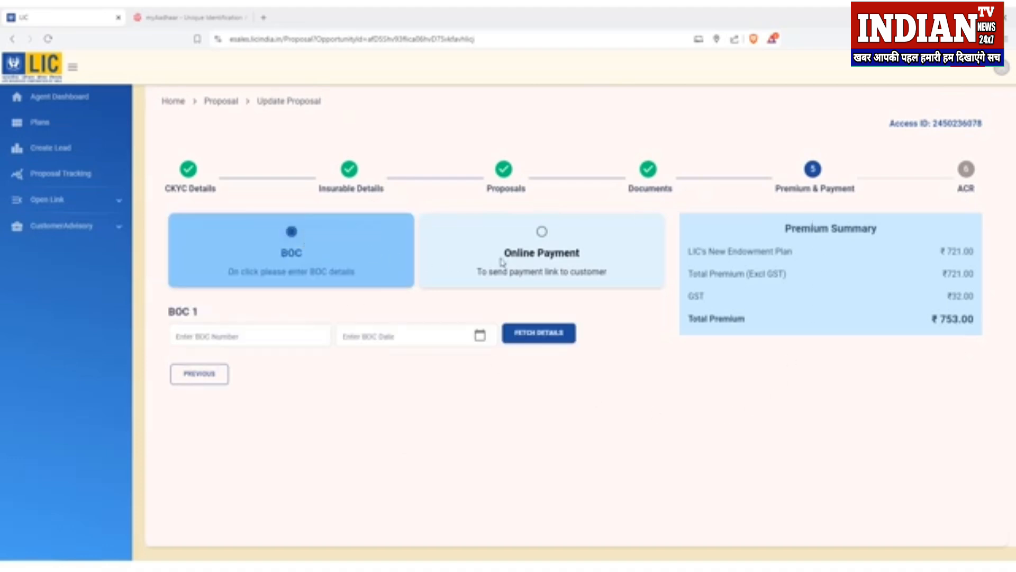
click(542, 233)
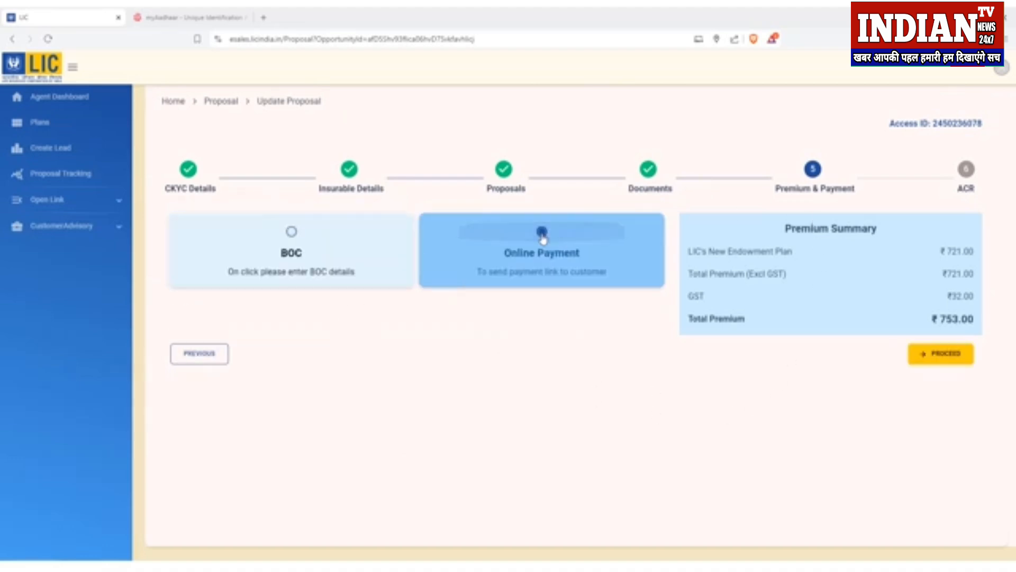
click(296, 234)
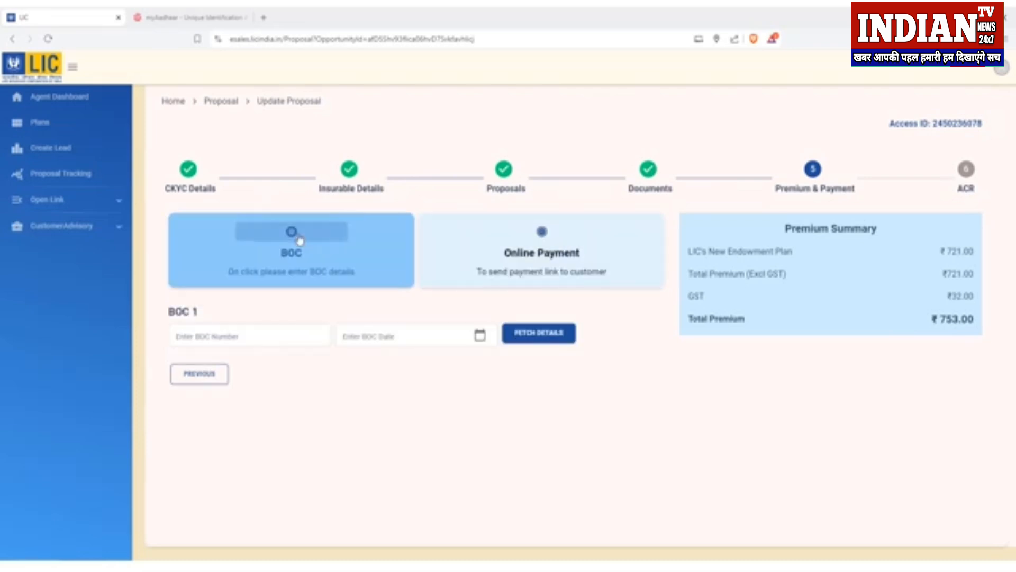
click(275, 342)
click(288, 372)
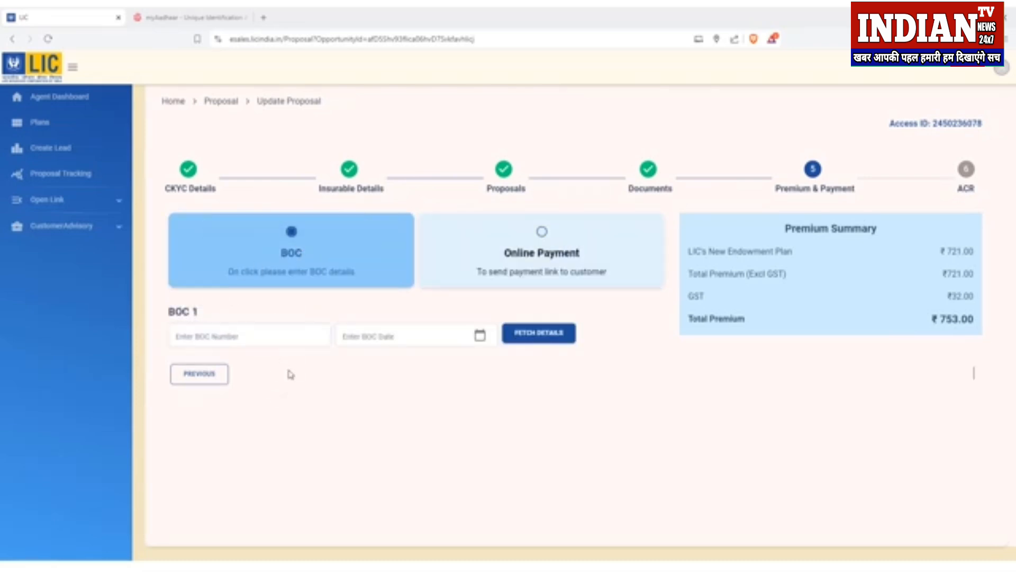
click(218, 341)
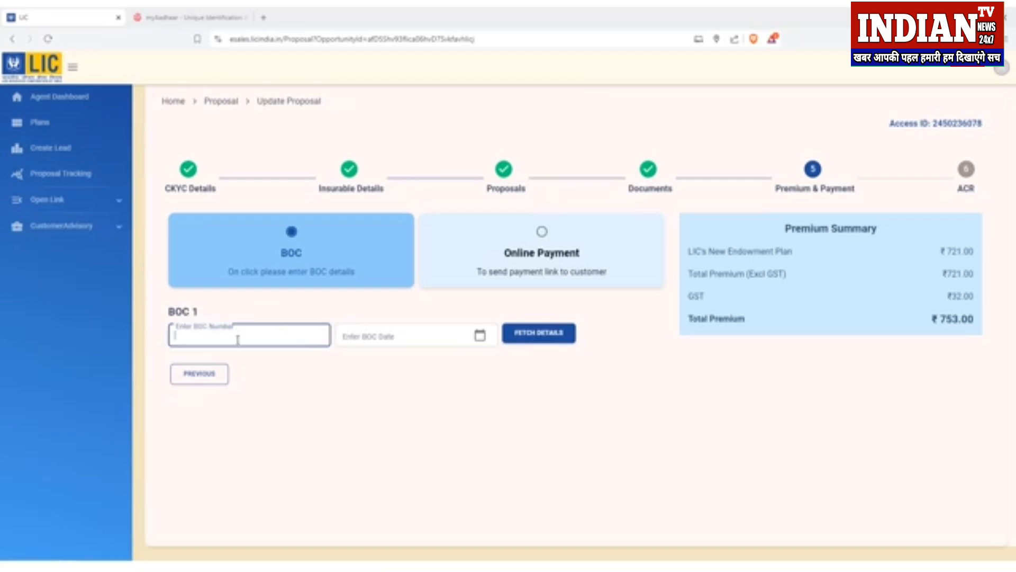
click(402, 337)
click(570, 396)
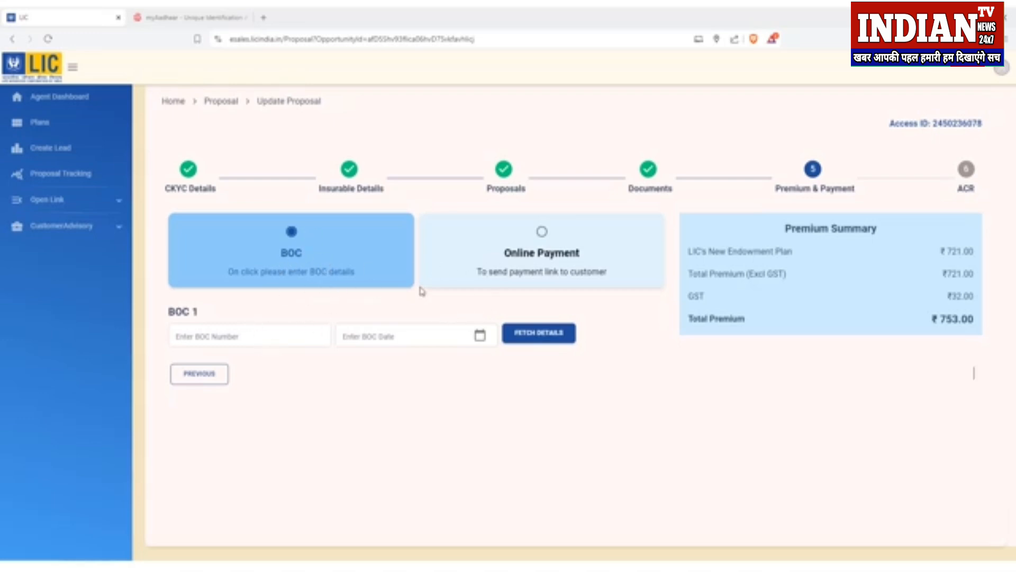
click(542, 233)
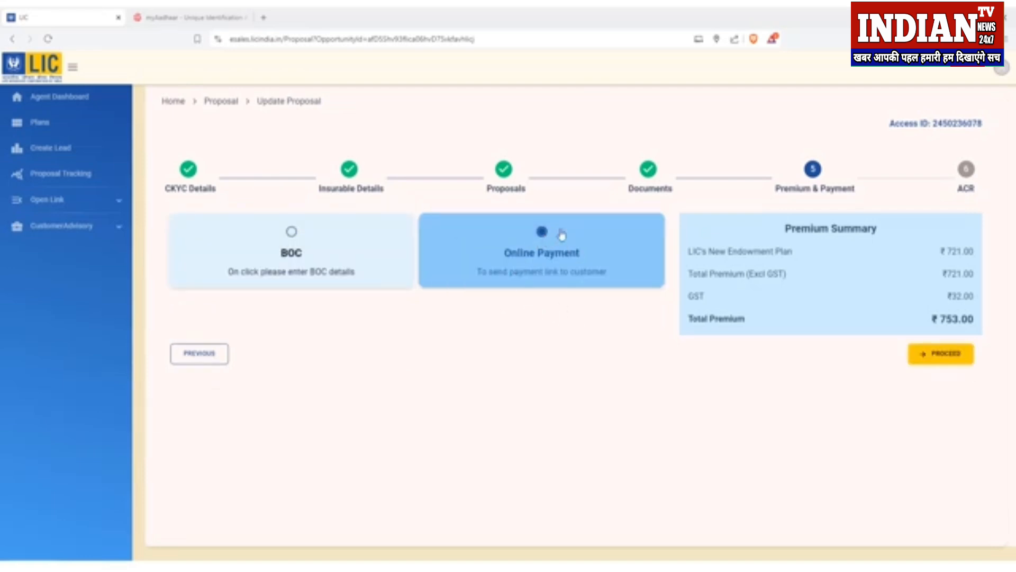
click(958, 361)
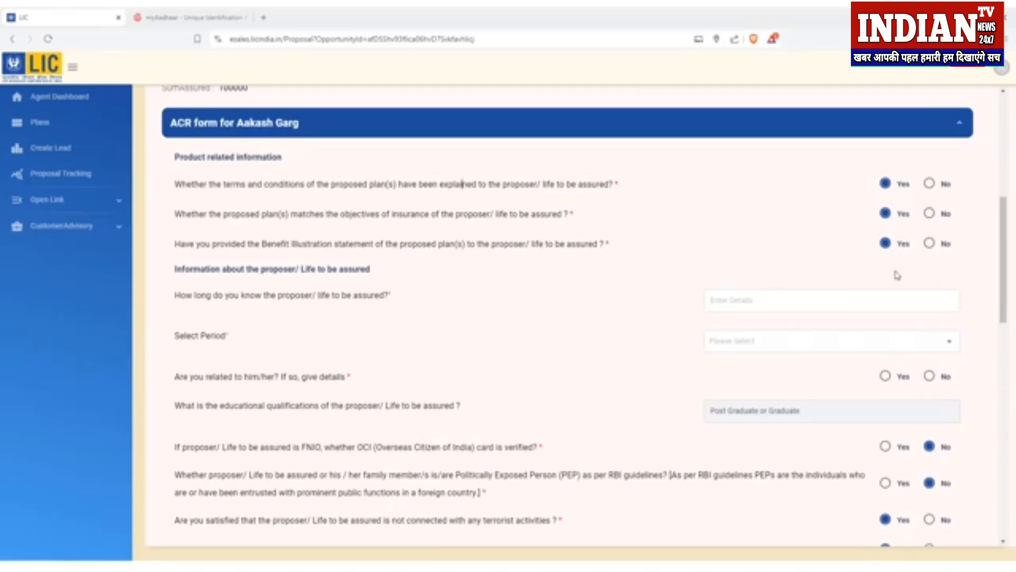
drag(177, 300, 390, 301)
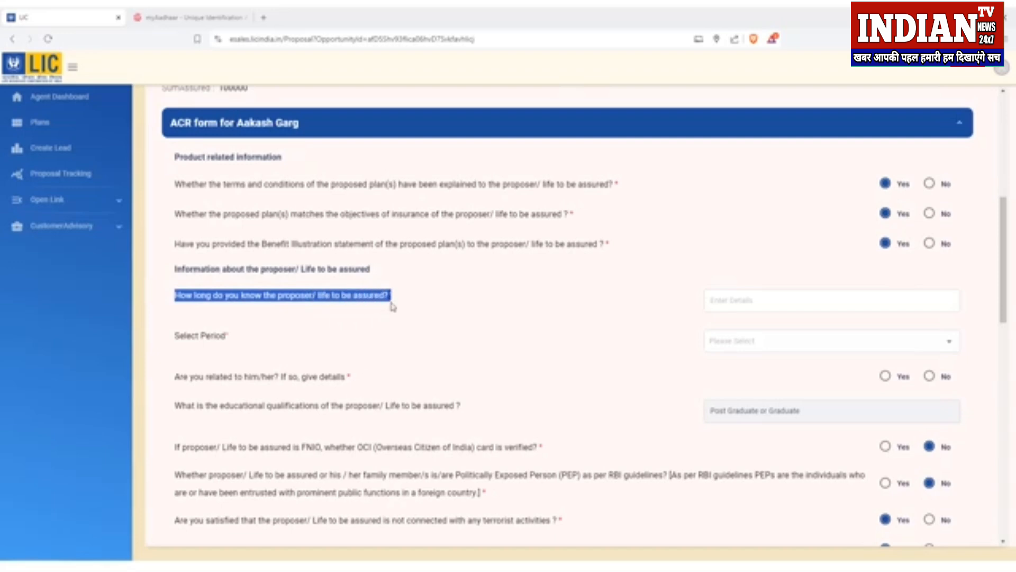
click(613, 316)
click(733, 302)
text(10)
click(626, 339)
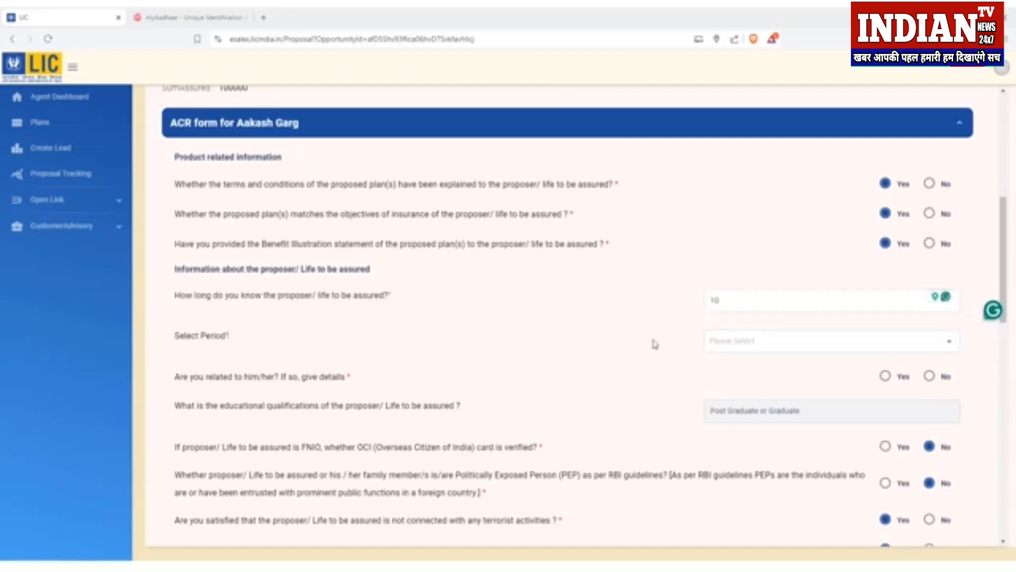
click(780, 345)
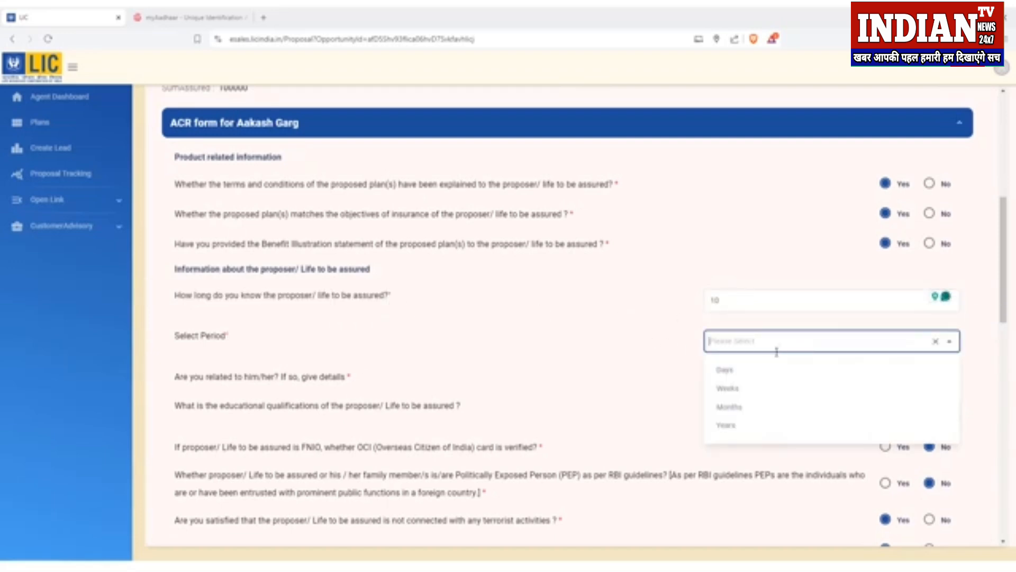
click(741, 425)
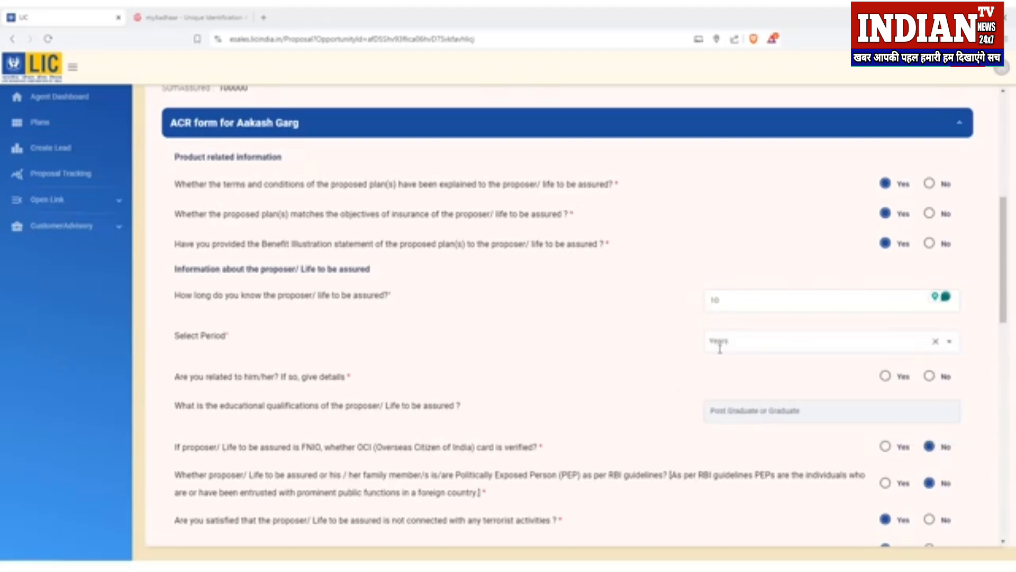
scroll(733, 353, down, 1)
mouse_move(179, 324)
mouse_down()
mouse_move(347, 324)
mouse_move(177, 325)
mouse_up()
click(347, 327)
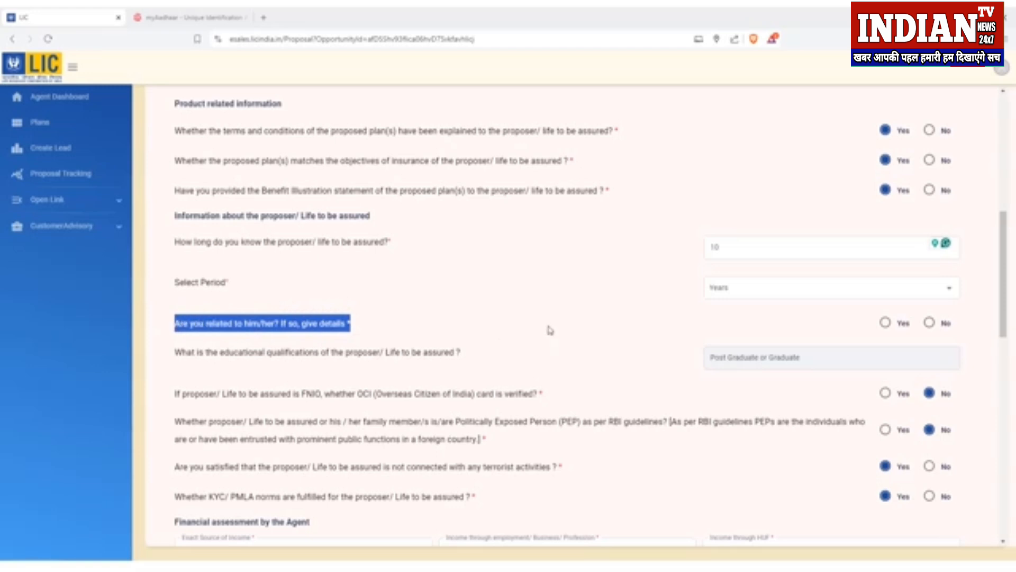
click(524, 330)
click(930, 328)
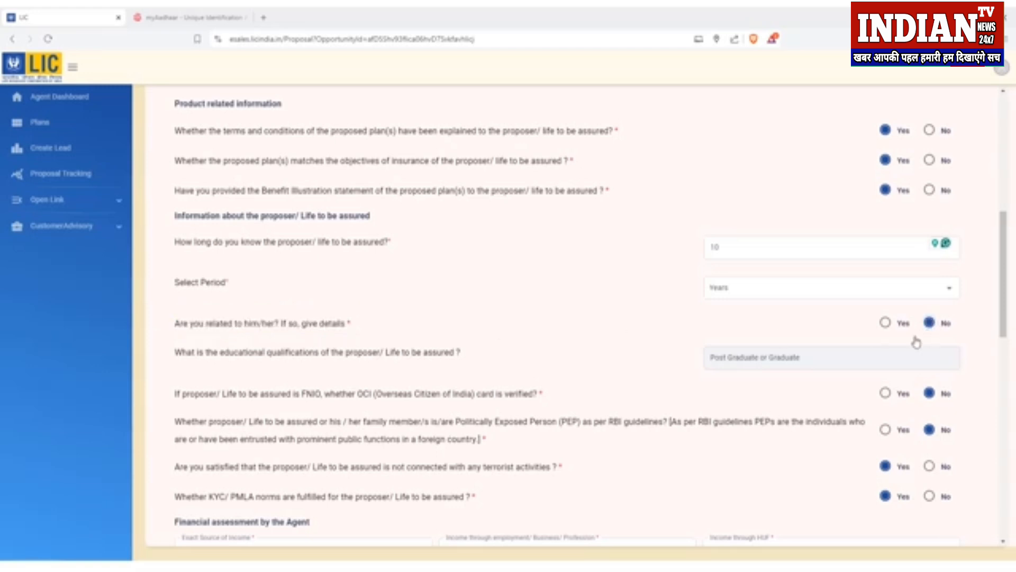
scroll(608, 357, down, 2)
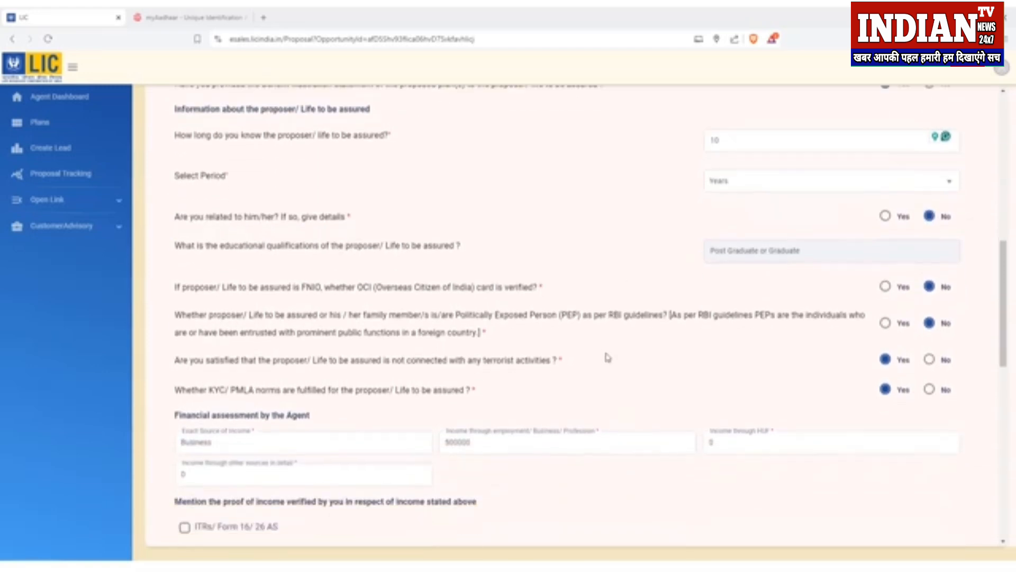
drag(175, 287, 476, 390)
click(477, 390)
drag(175, 294, 528, 296)
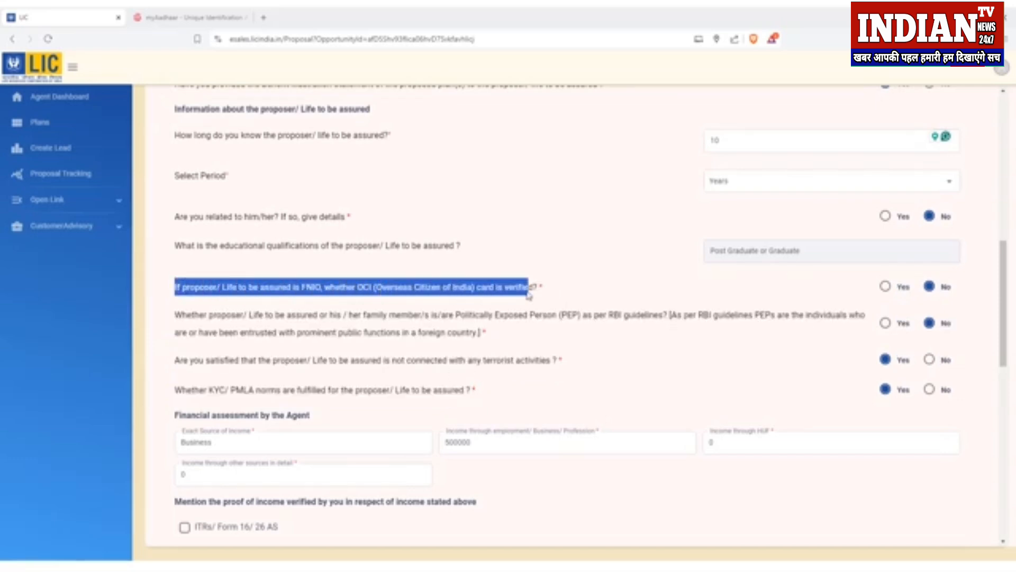
click(528, 295)
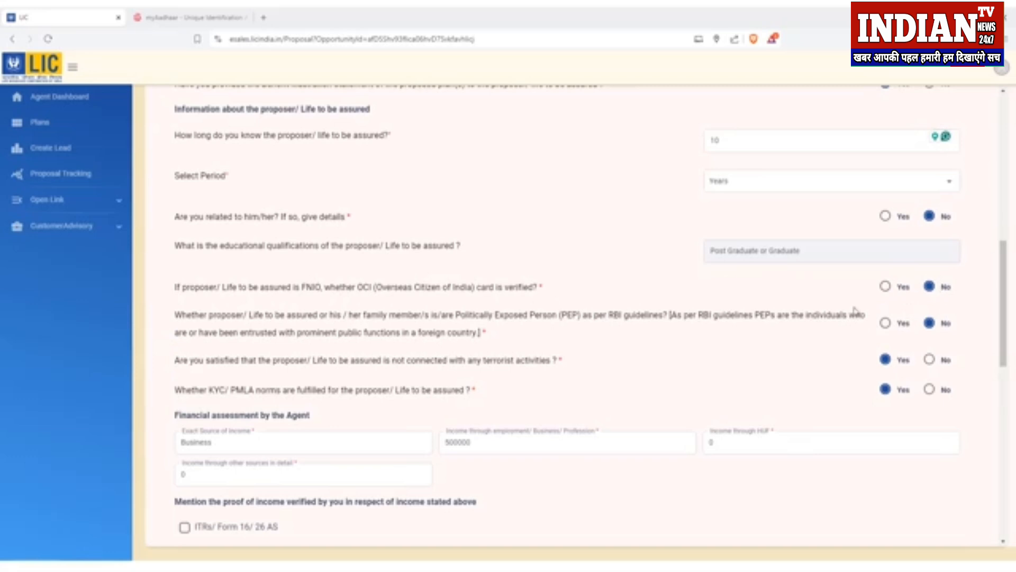
drag(461, 316, 581, 322)
click(580, 322)
drag(484, 363, 551, 367)
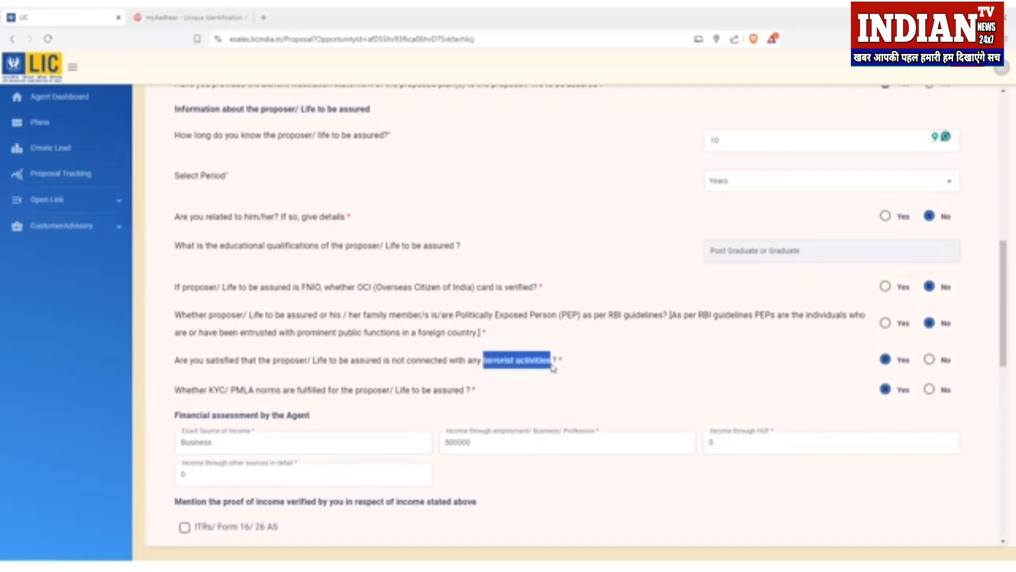
click(552, 368)
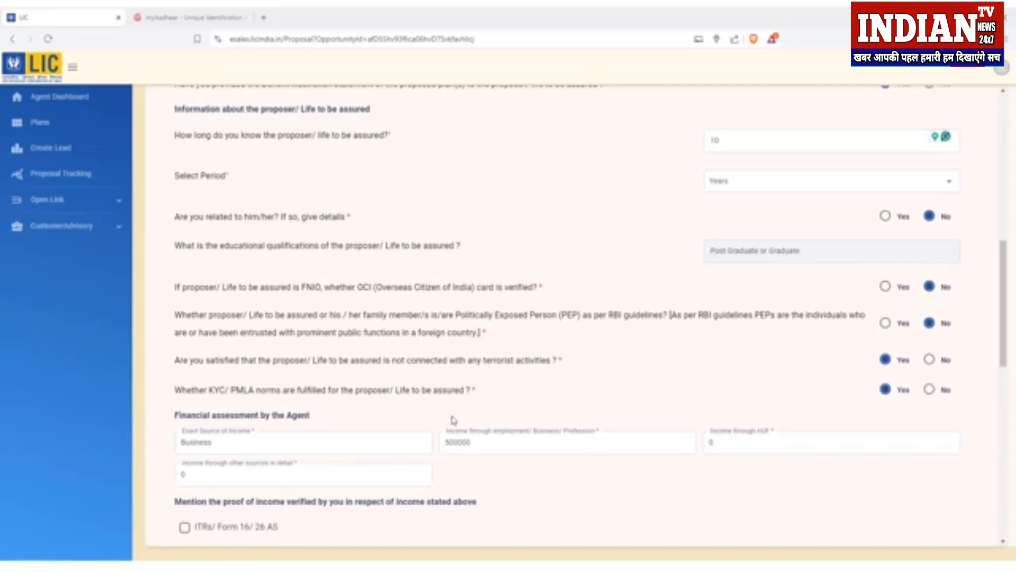
scroll(520, 411, down, 3)
drag(175, 255, 311, 256)
click(313, 259)
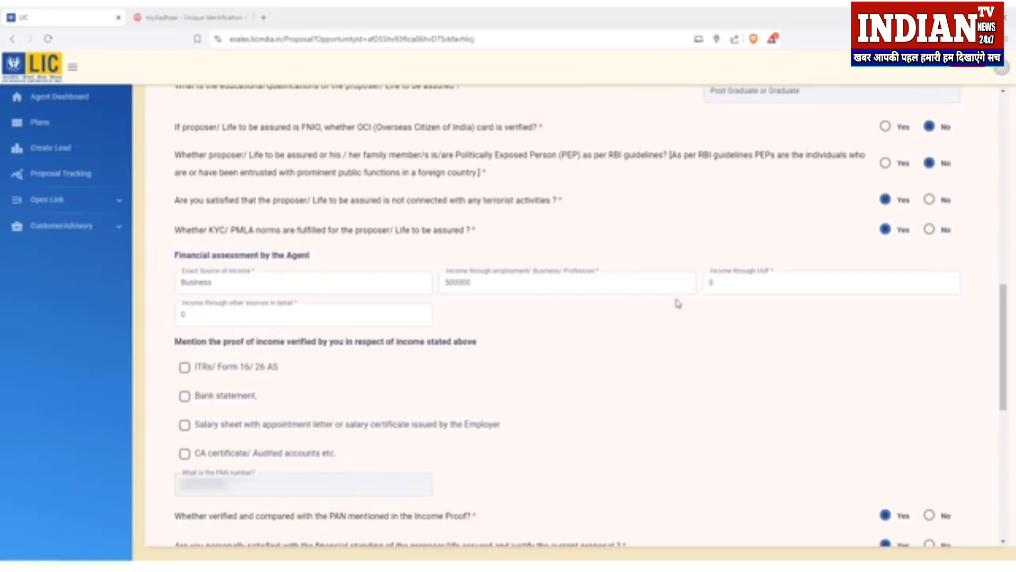
drag(183, 342, 453, 351)
click(452, 351)
scroll(219, 411, down, 5)
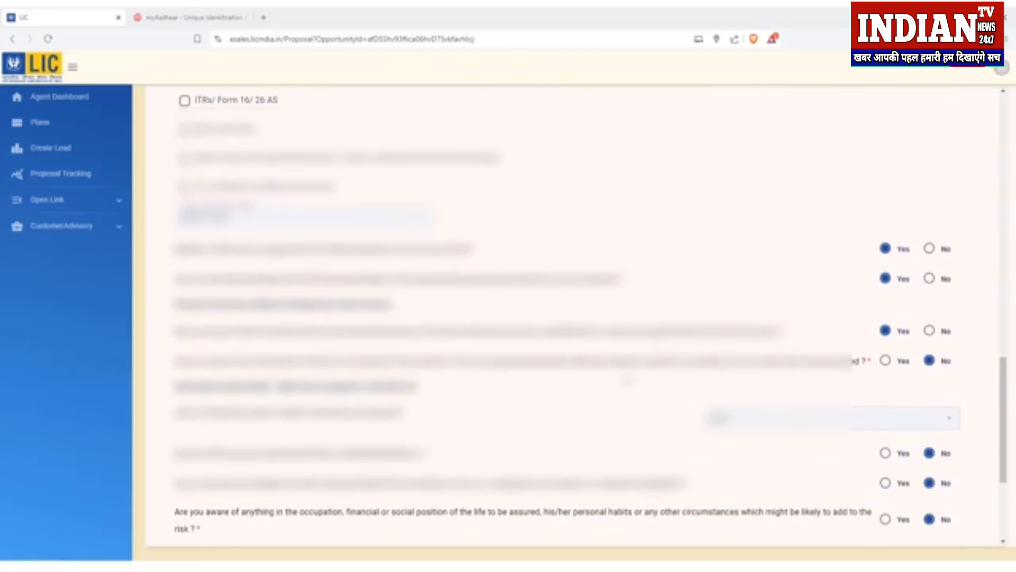
scroll(917, 252, down, 3)
scroll(917, 253, up, 1)
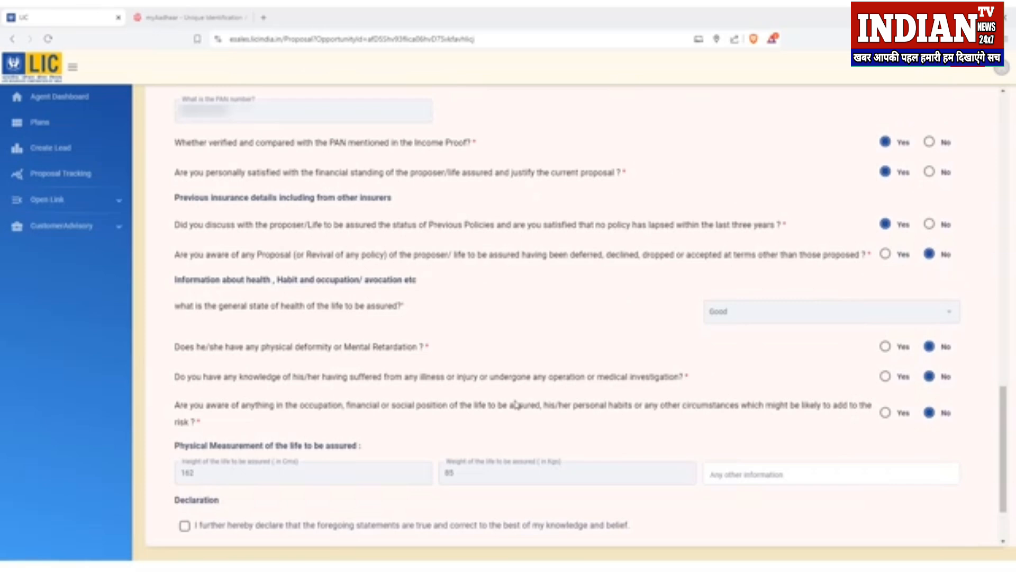
scroll(624, 331, down, 2)
scroll(317, 198, up, 1)
scroll(802, 246, down, 1)
Step: Accept the agent's declaration, send the OTP, and verify it with the received code
click(184, 436)
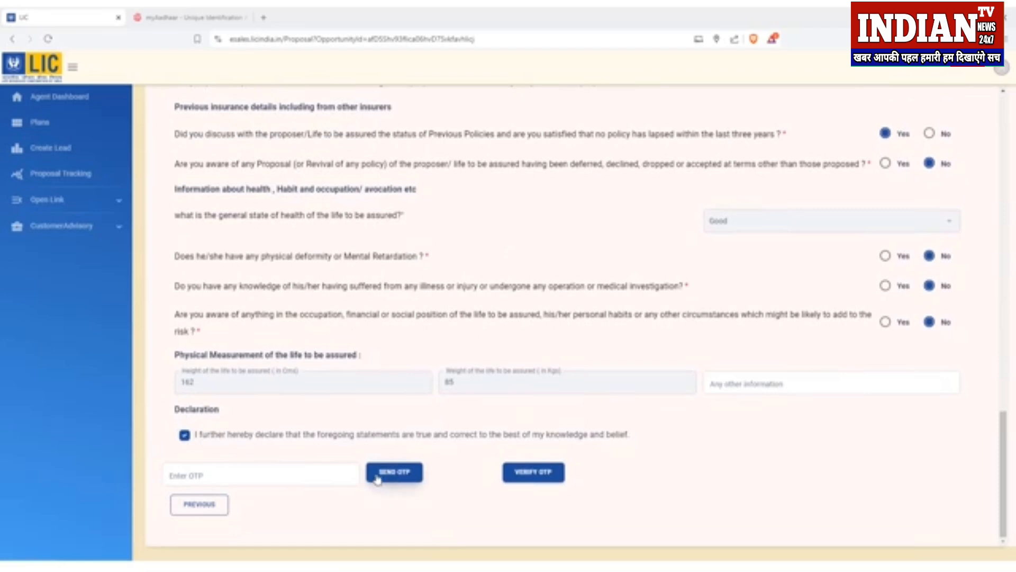
click(397, 473)
click(263, 476)
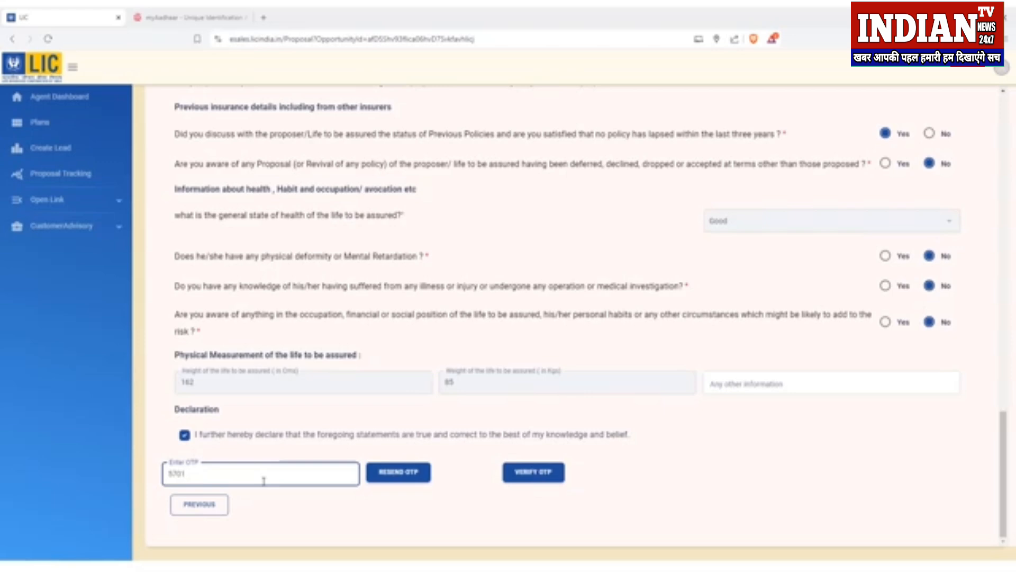
click(521, 479)
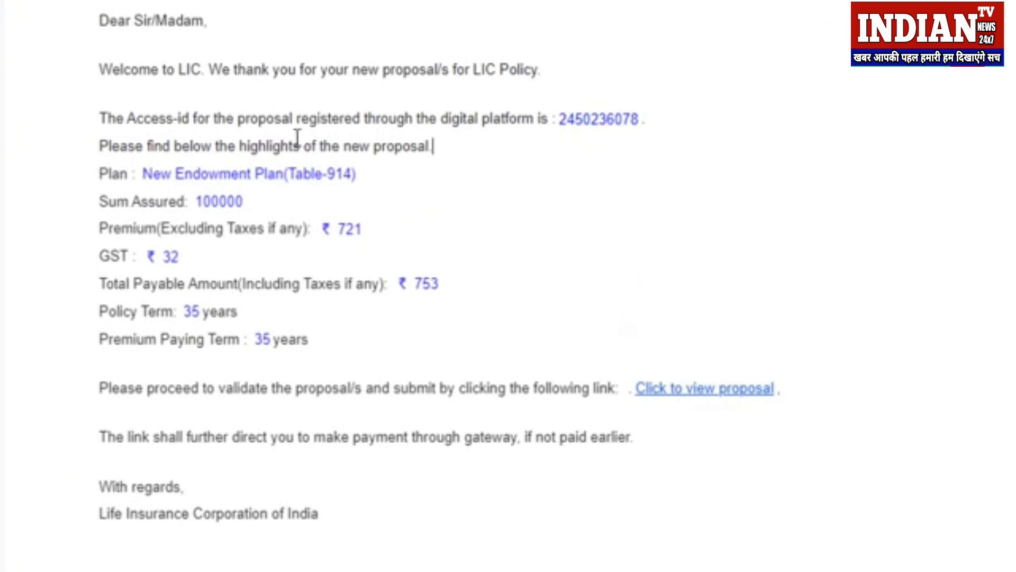
Step: Review the proposal highlights in LIC's welcome email and follow the 'Click to view proposal' link
drag(96, 69, 426, 357)
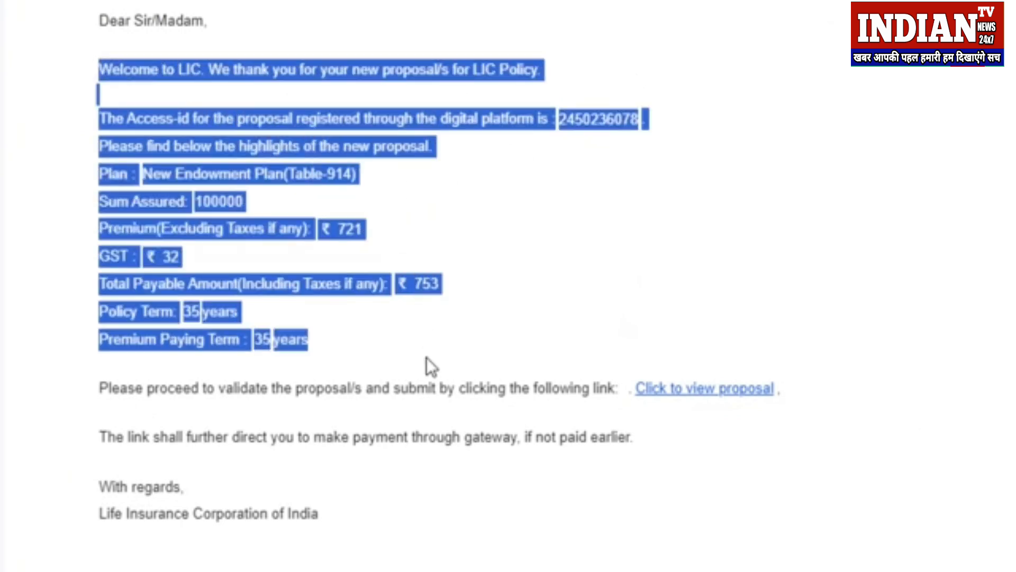
click(431, 376)
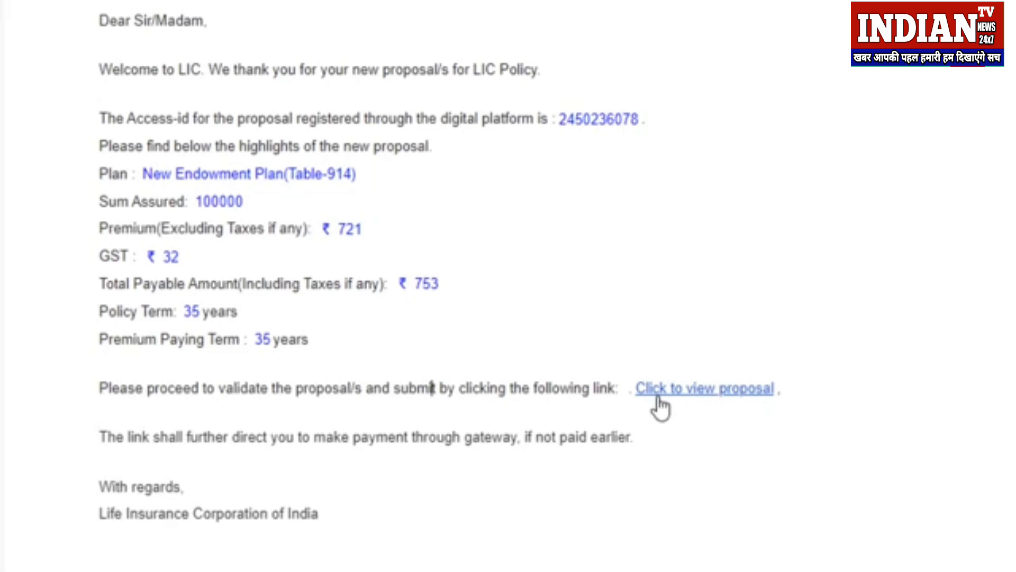
click(717, 394)
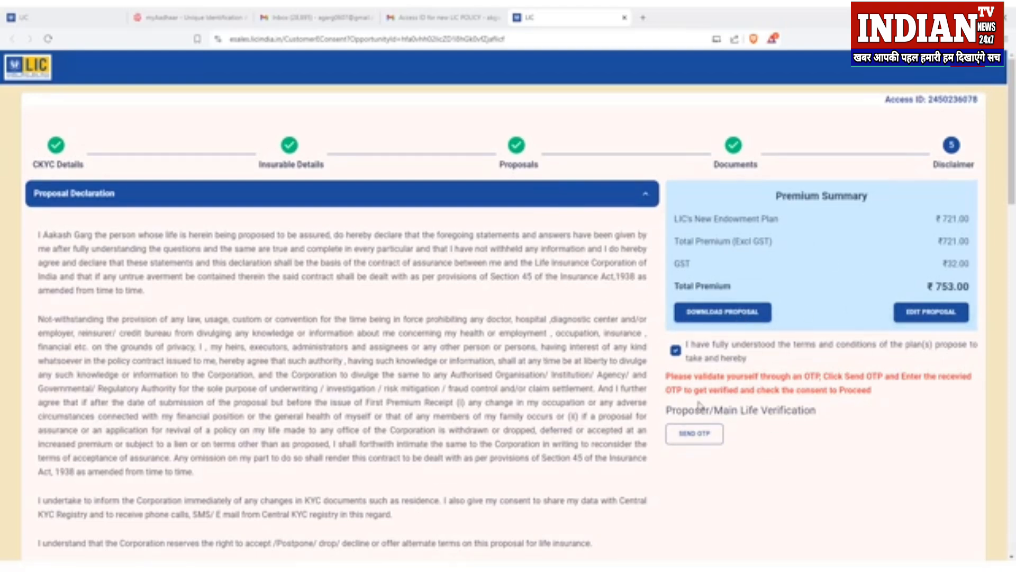
Step: Send the declaration OTP to the customer, enter the received code and verify it
click(703, 443)
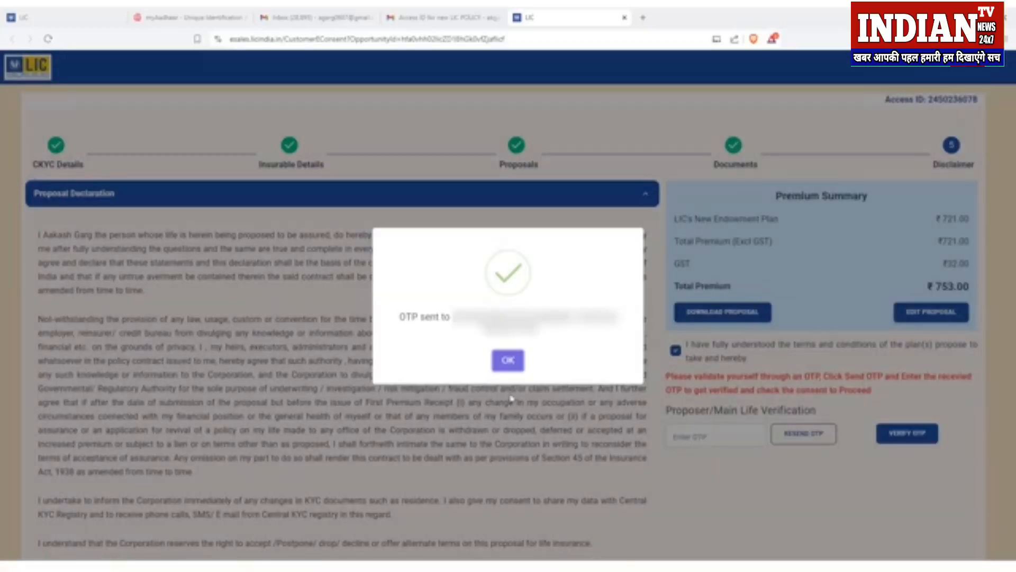
click(509, 360)
click(718, 444)
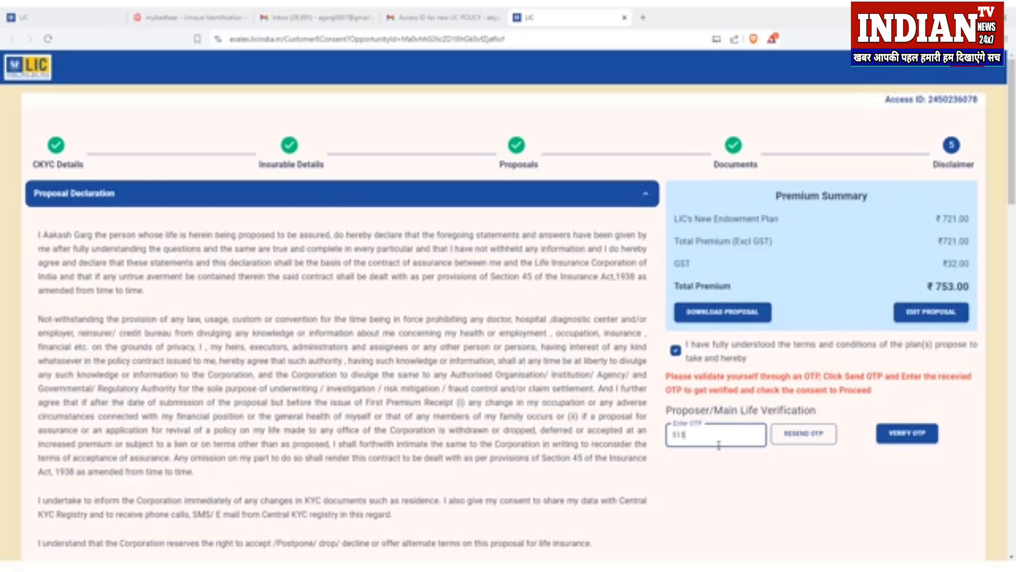
click(882, 433)
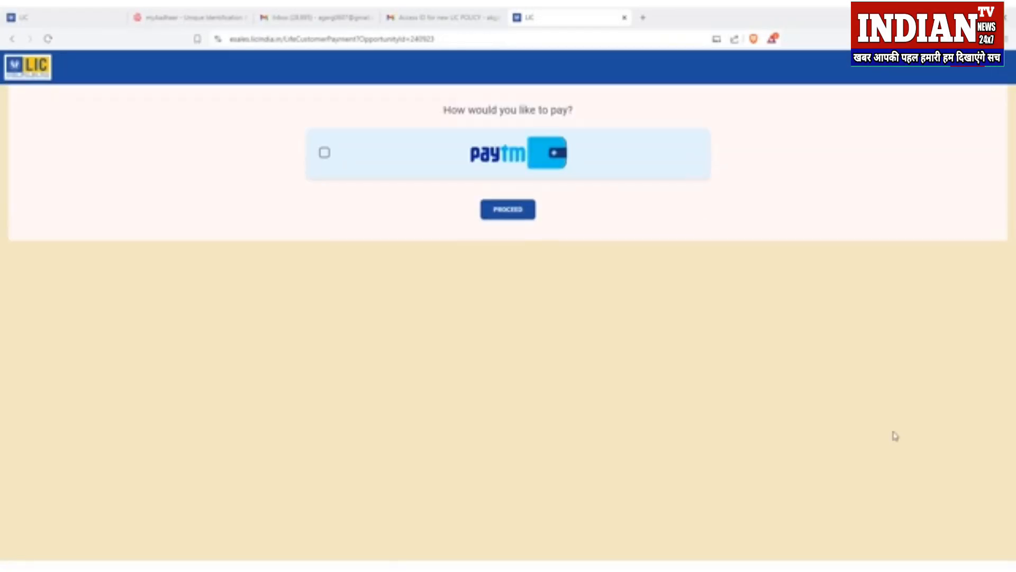
Step: Pay the ₹753 premium through the Paytm gateway using UPI
click(325, 153)
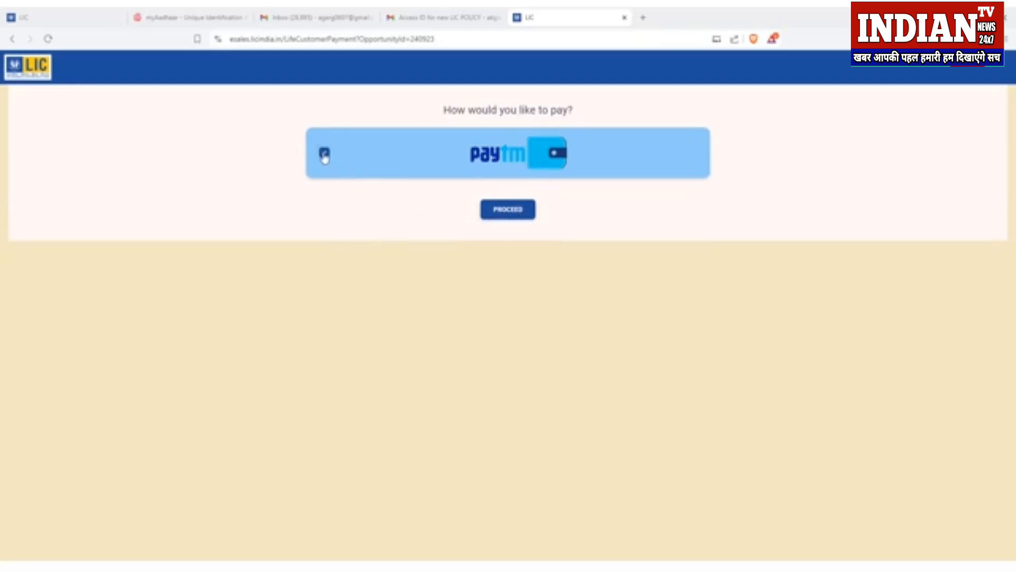
click(523, 215)
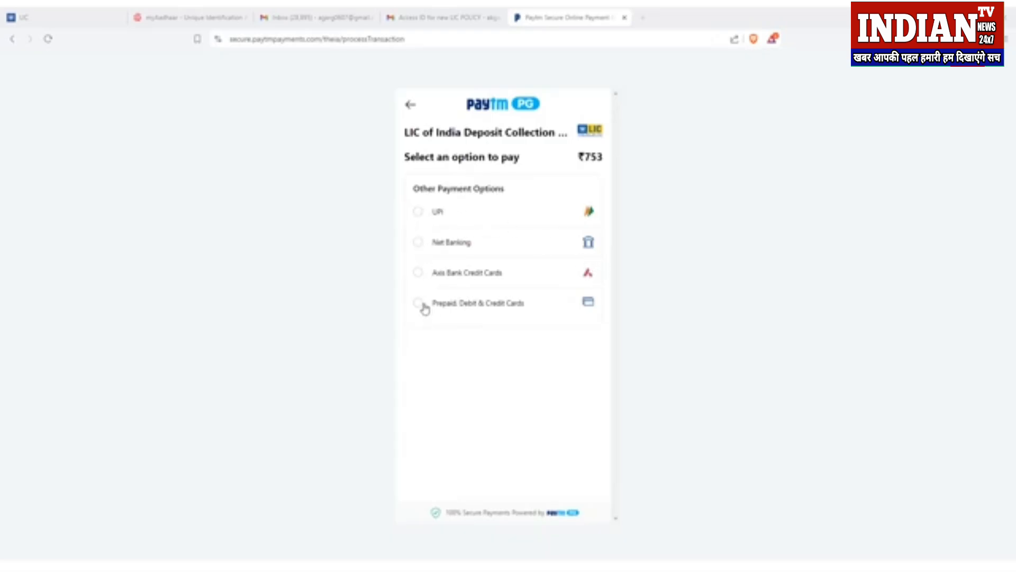
click(419, 214)
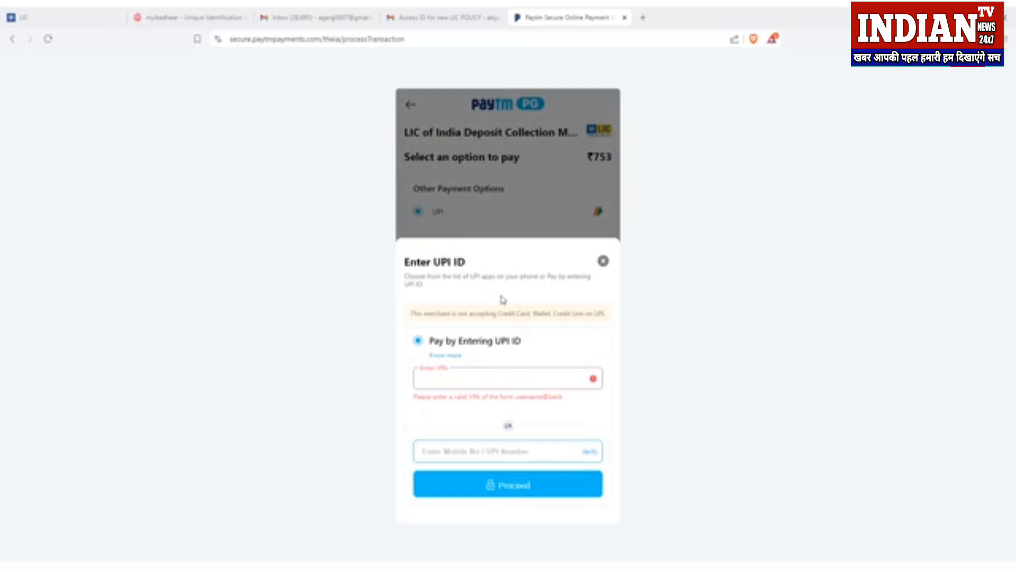
click(603, 261)
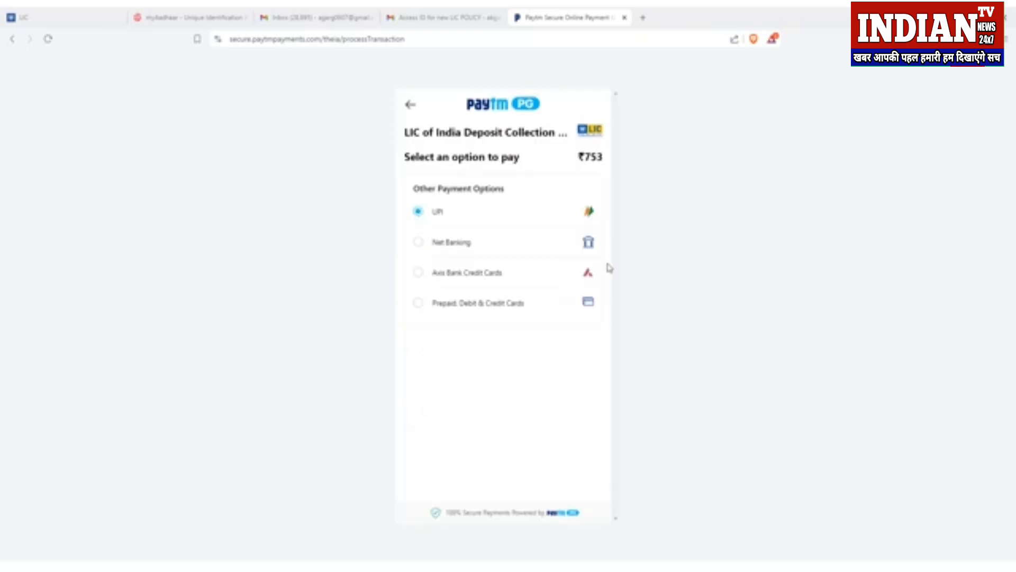
click(419, 214)
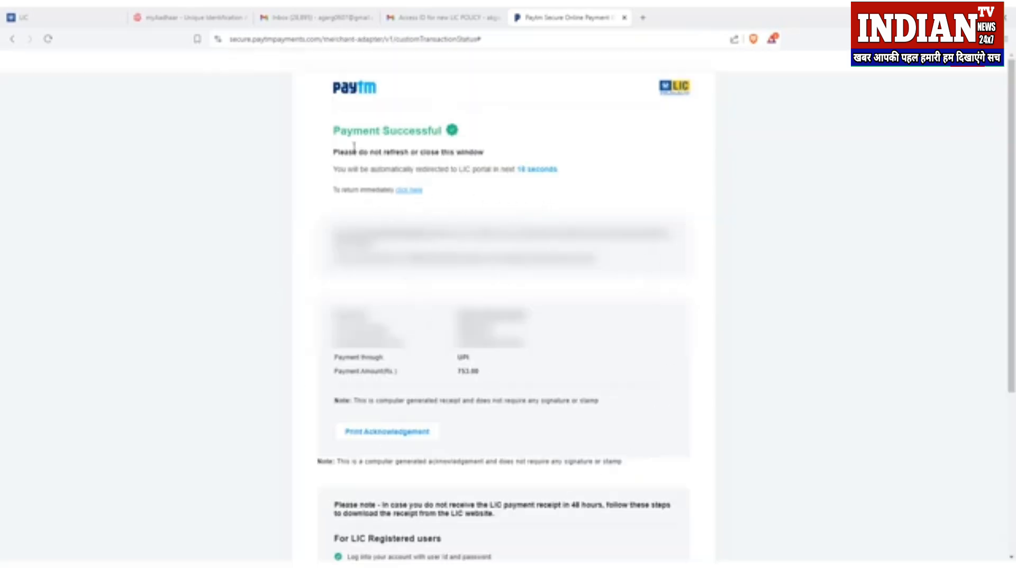
Step: Go back from Paytm's Payment Successful page to the LIC portal right away
drag(334, 134, 459, 134)
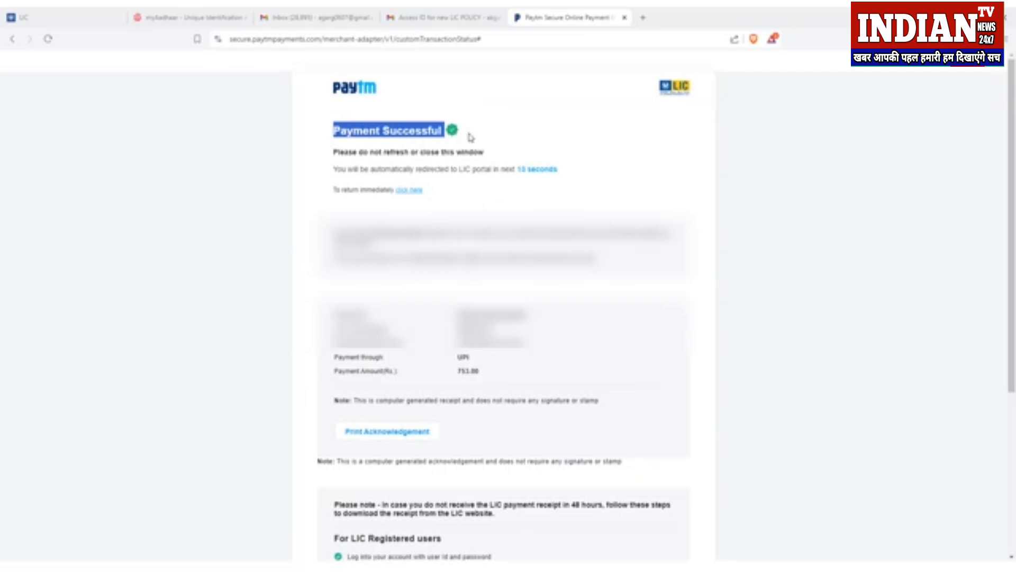
click(471, 138)
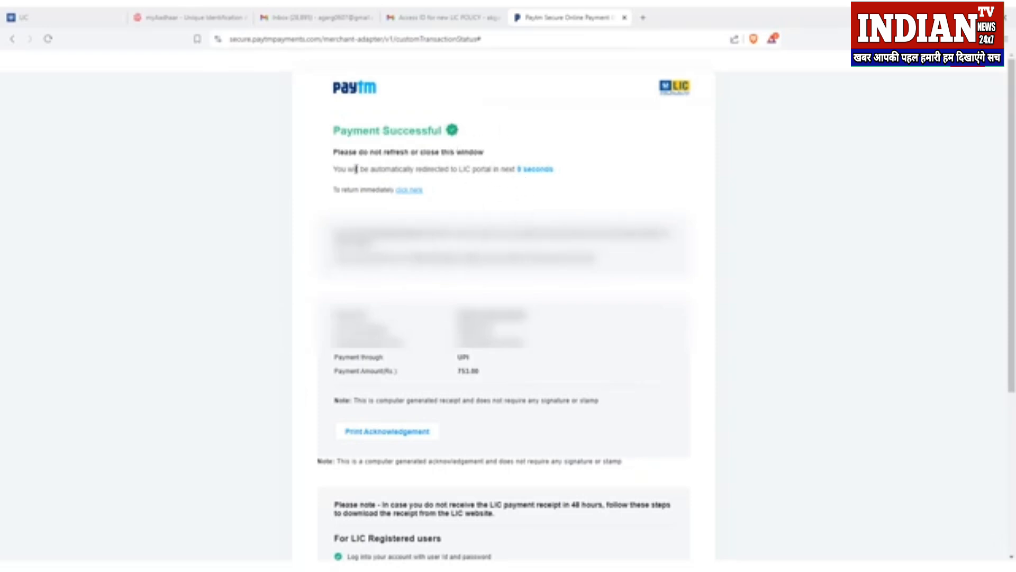
click(406, 194)
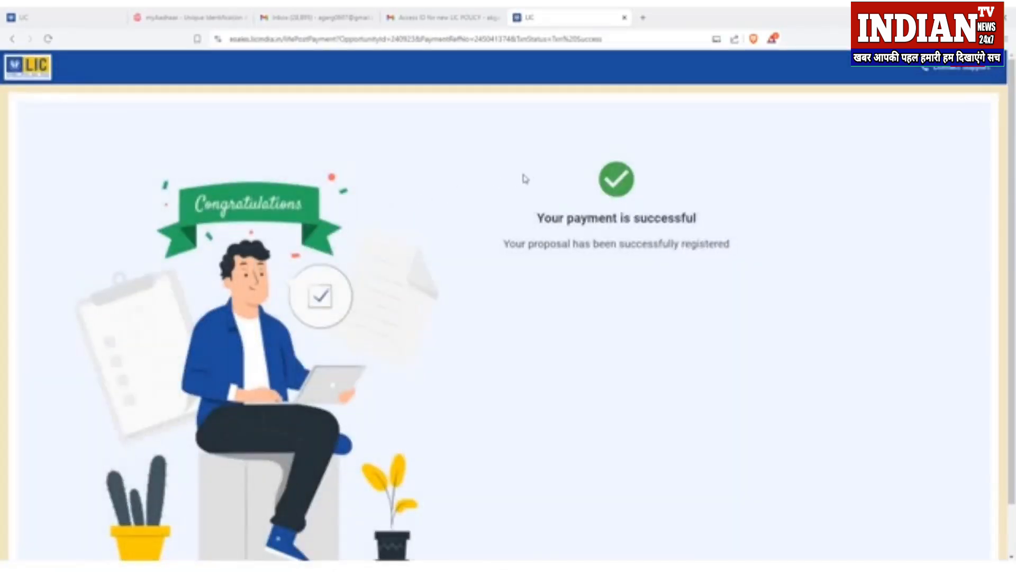
Step: Review the LIC Congratulations payment-success heading, then switch to the payment confirmation email
drag(535, 217, 699, 223)
click(614, 242)
click(449, 21)
Step: Read the Rs. 753 received message in the Payment Confirmation email
drag(183, 373, 438, 388)
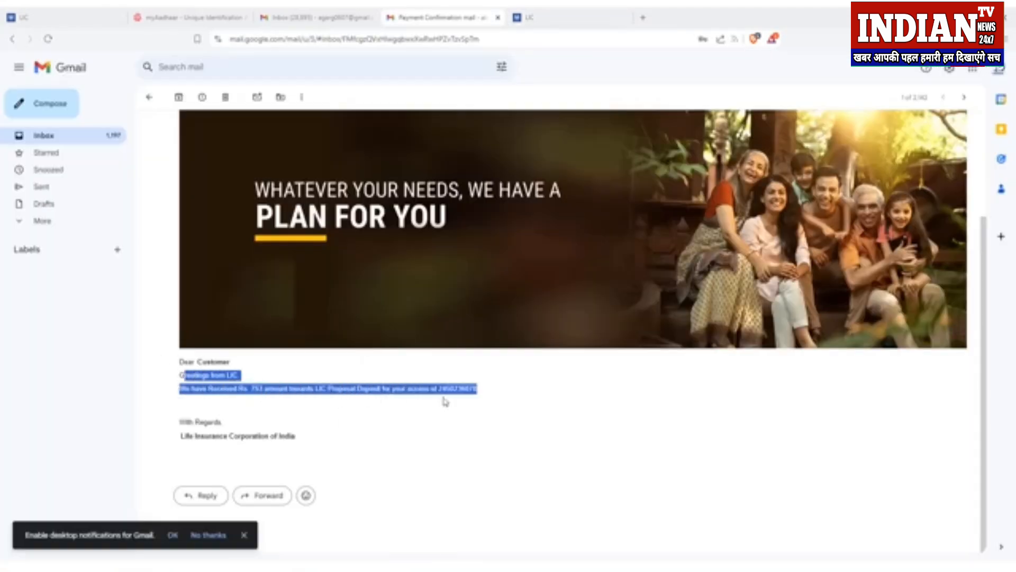
click(461, 402)
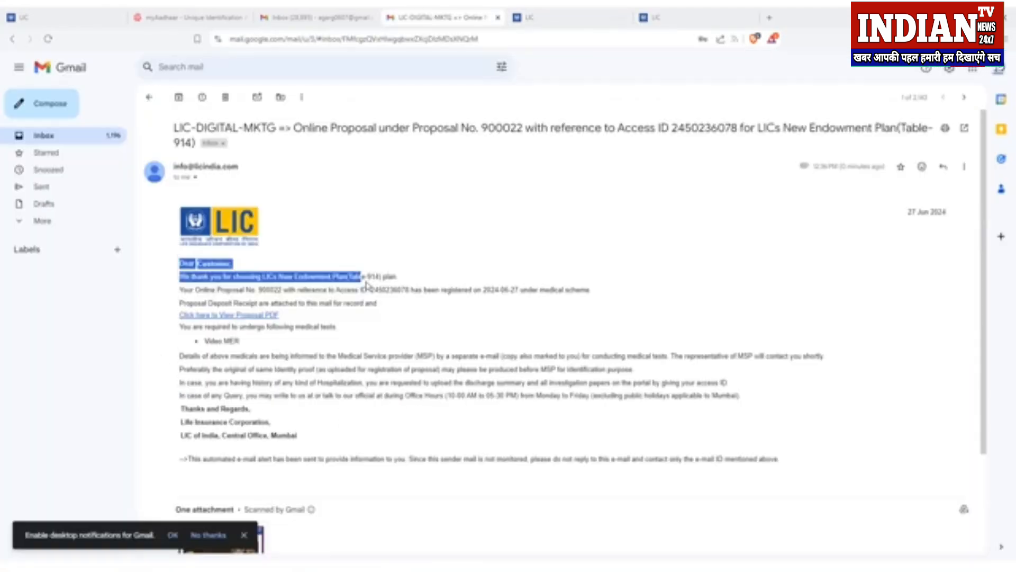
click(213, 278)
Step: Review the proposal email's thank-you greeting, online proposal number and Video MER medical test
drag(179, 263, 404, 280)
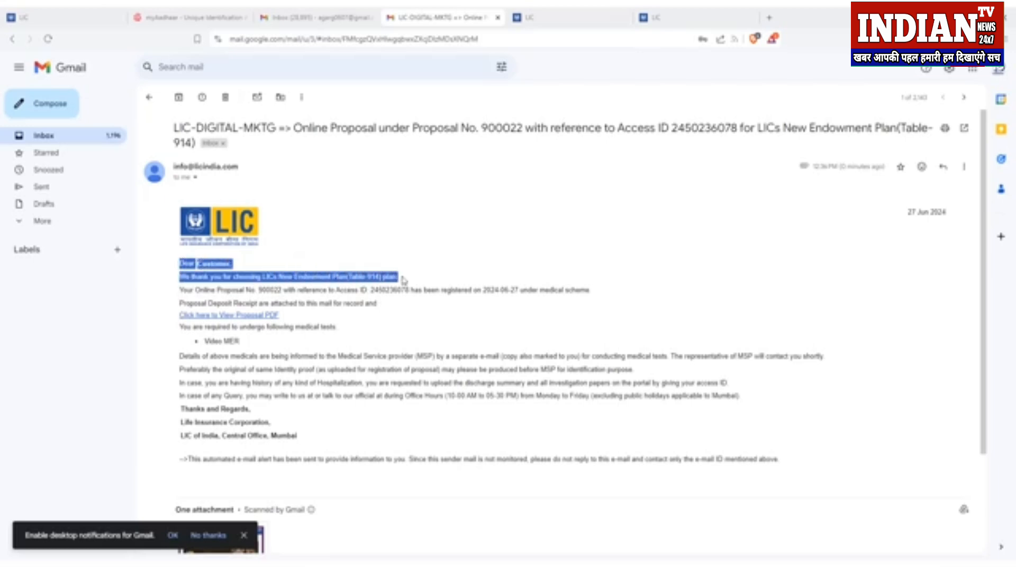
click(366, 280)
drag(180, 289, 283, 291)
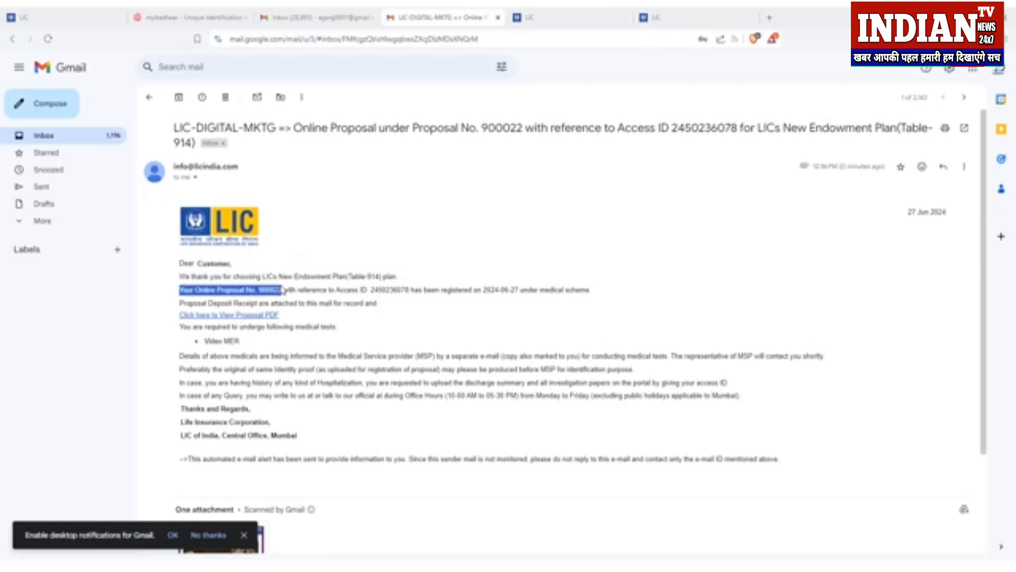
click(283, 291)
drag(205, 341, 247, 344)
click(247, 344)
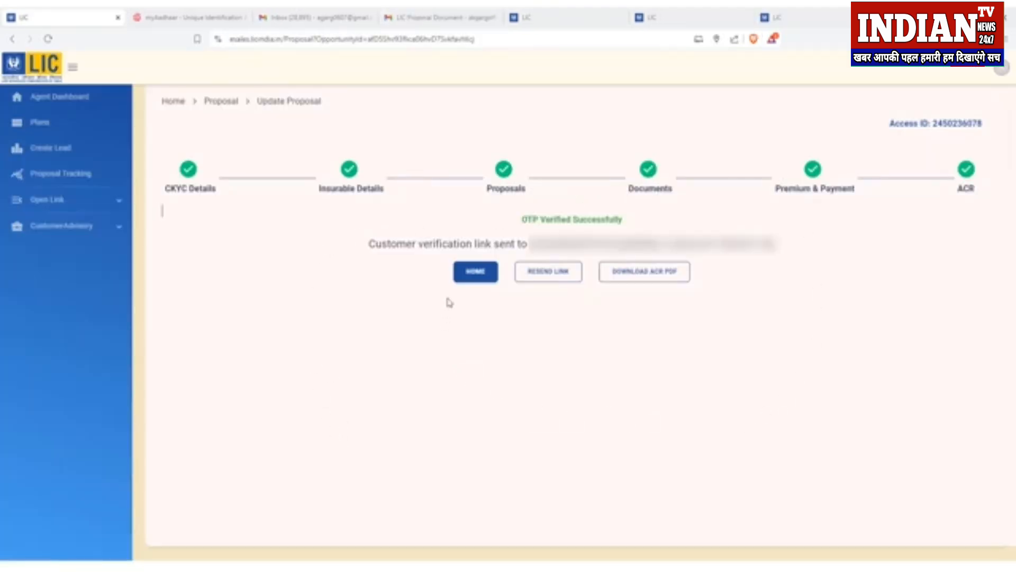
Step: Open the Proposal Tracking page from the portal sidebar
click(476, 273)
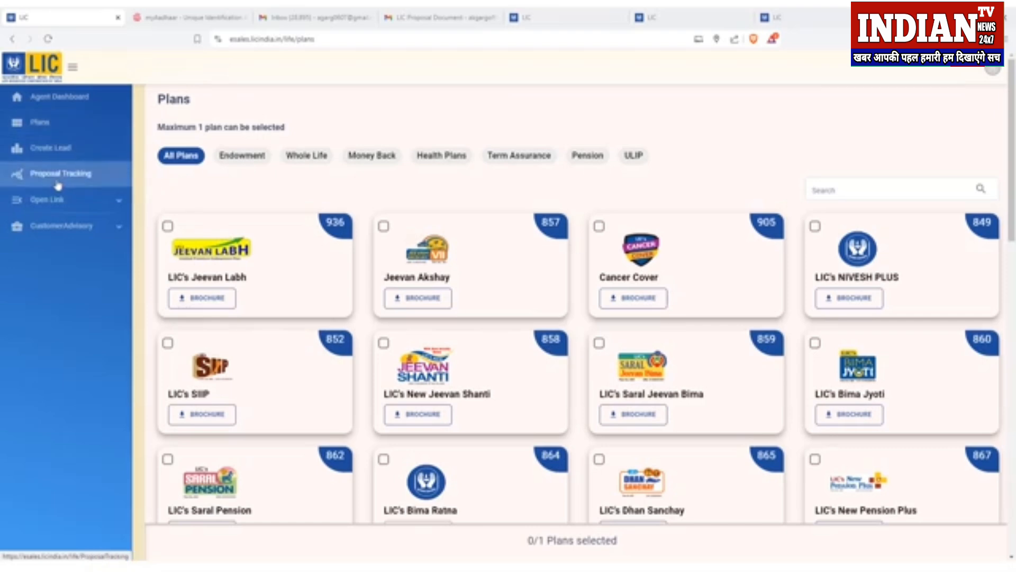
click(48, 185)
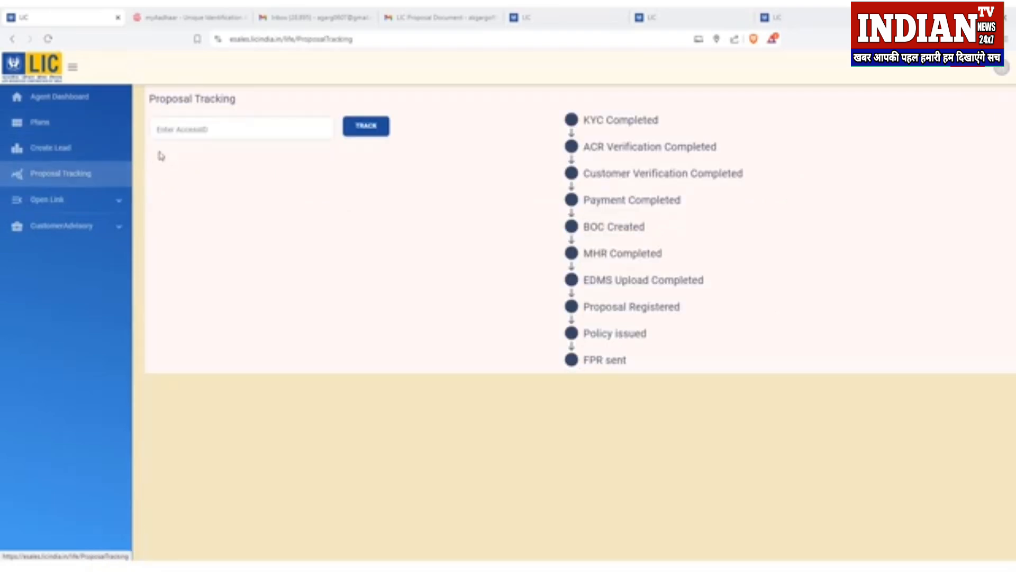
click(169, 132)
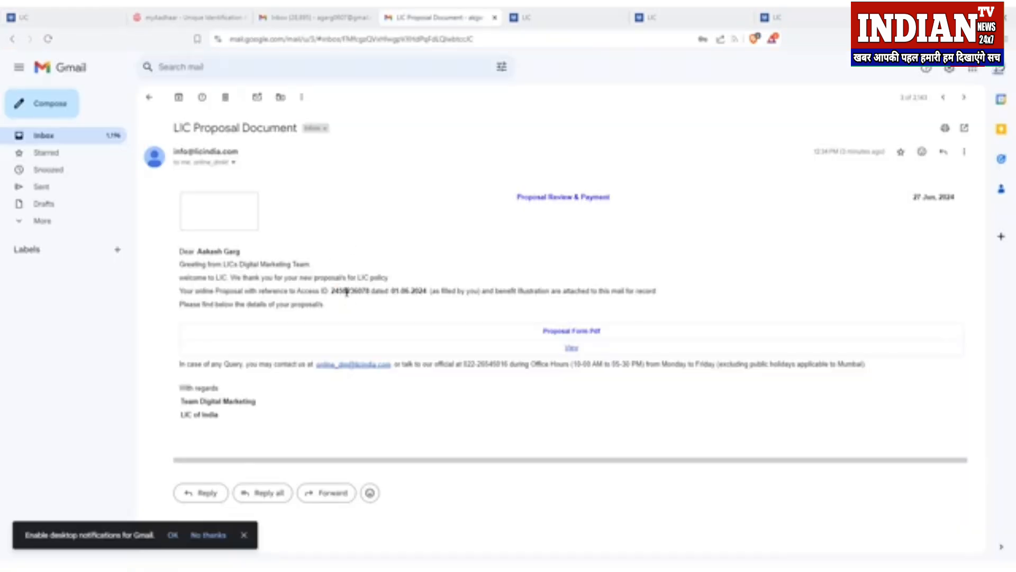
Step: Copy the full Access ID from the proposal email and return to Proposal Tracking
double_click(347, 292)
click(350, 293)
drag(369, 291, 333, 294)
click(62, 17)
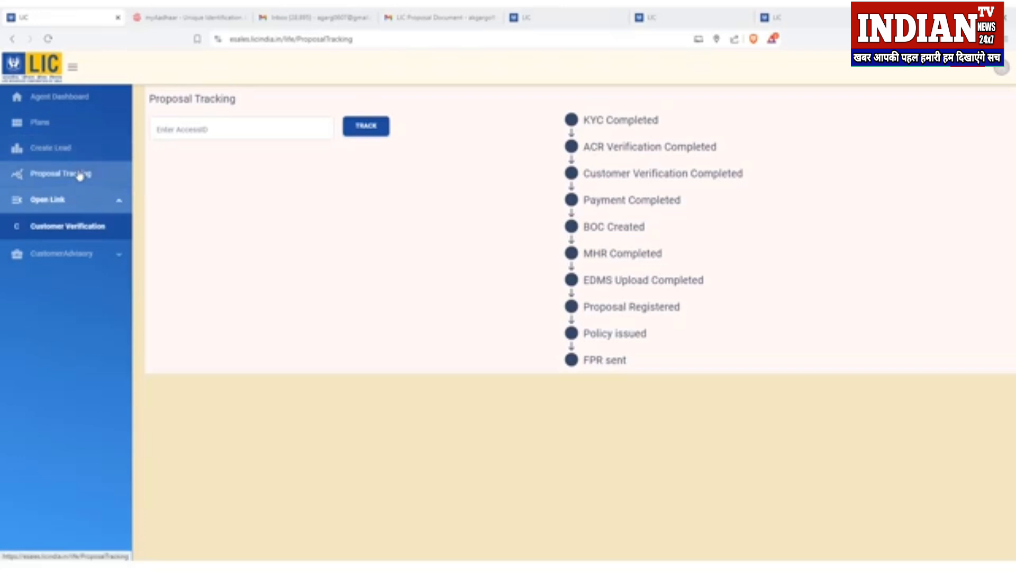
Step: Track the proposal by its Access ID and review KYC, ACR, Customer Verification and Paytm payment stages
click(176, 130)
key(ctrl+v)
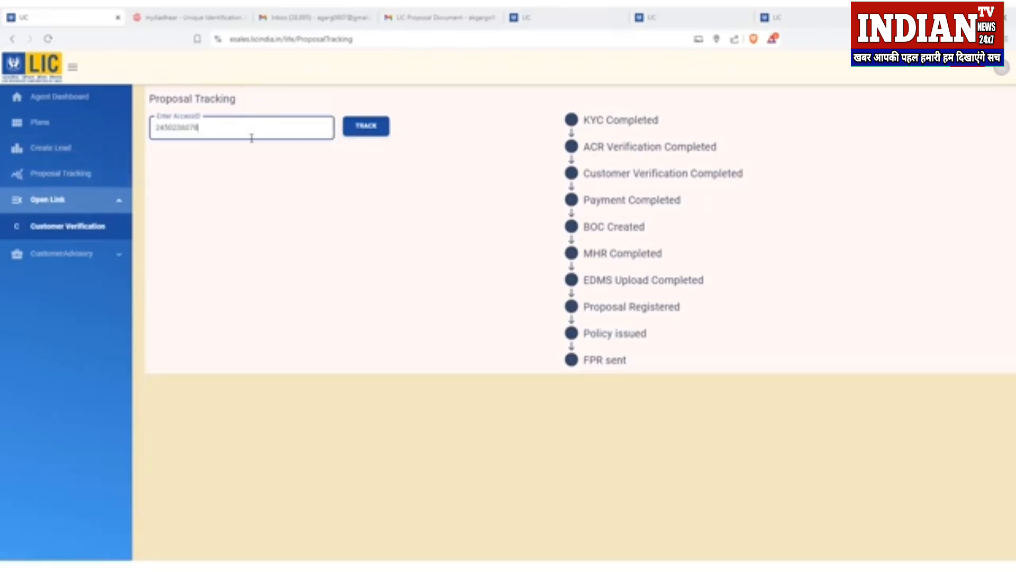
click(357, 132)
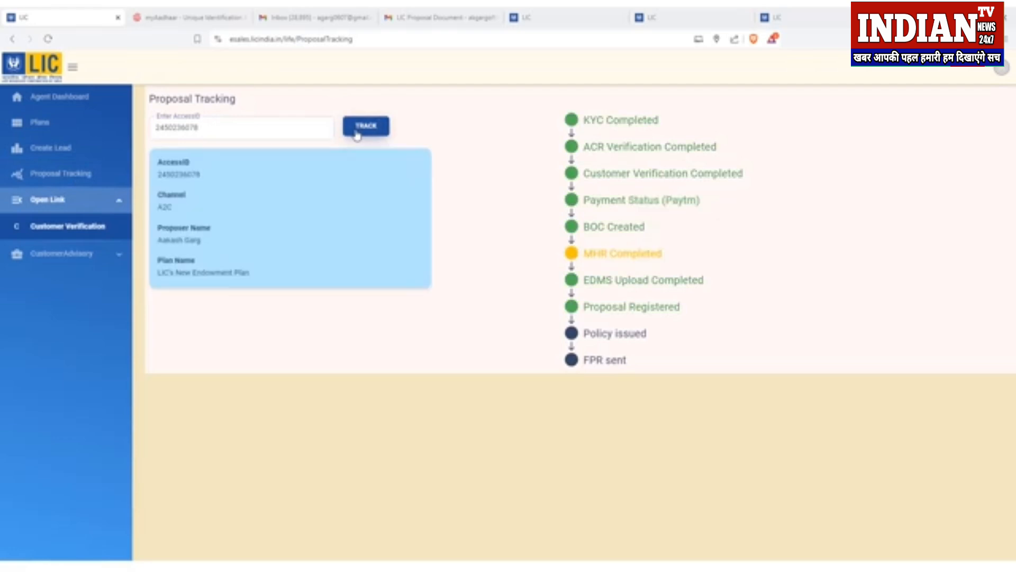
drag(583, 120, 685, 134)
click(586, 151)
drag(586, 148, 713, 150)
click(625, 179)
drag(593, 178, 757, 180)
drag(588, 211, 674, 230)
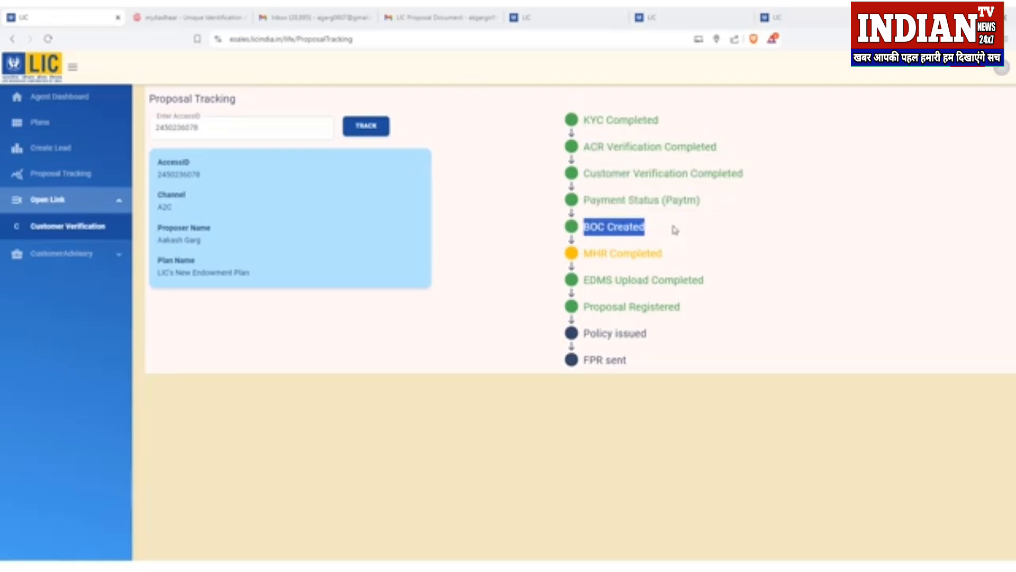
Step: Review the MHR Completed, EDMS Upload Completed and Proposal Registered stages
mouse_move(584, 253)
mouse_down()
mouse_move(674, 260)
mouse_move(583, 261)
mouse_up()
click(673, 260)
click(583, 260)
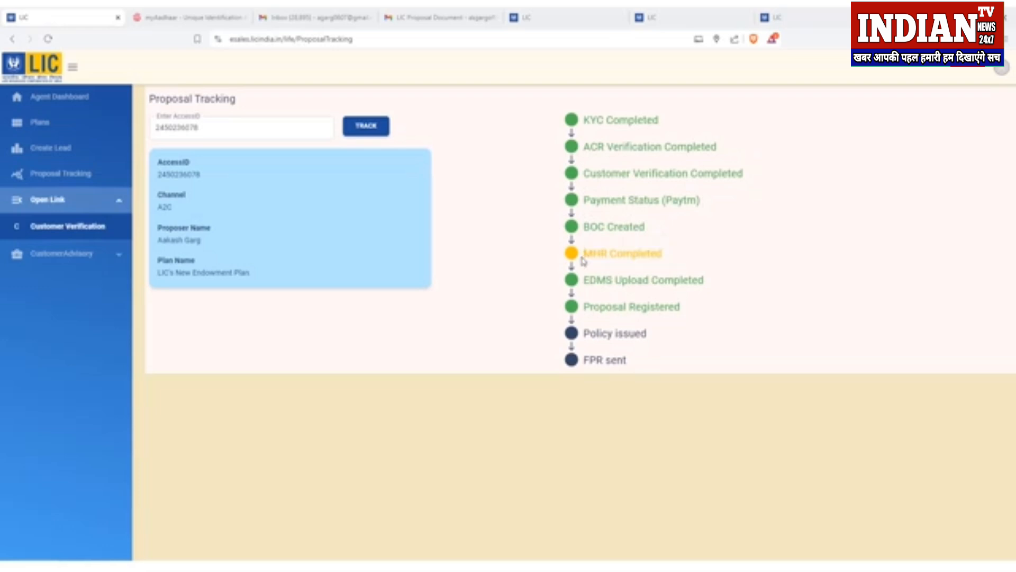
drag(585, 260, 678, 256)
click(682, 259)
drag(585, 287, 705, 280)
click(703, 281)
drag(589, 309, 682, 309)
click(681, 310)
Step: Note Policy issued and FPR sent still pending, then return to the Agent Dashboard
mouse_move(585, 334)
mouse_down()
mouse_move(651, 343)
mouse_move(651, 335)
mouse_move(584, 334)
mouse_up()
click(651, 336)
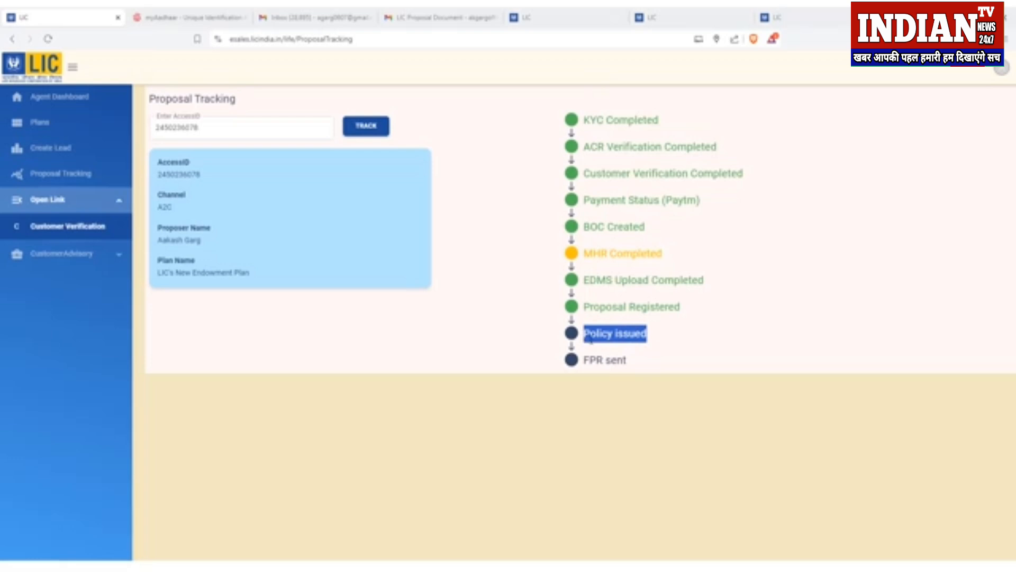
drag(597, 350, 635, 366)
click(629, 369)
click(635, 366)
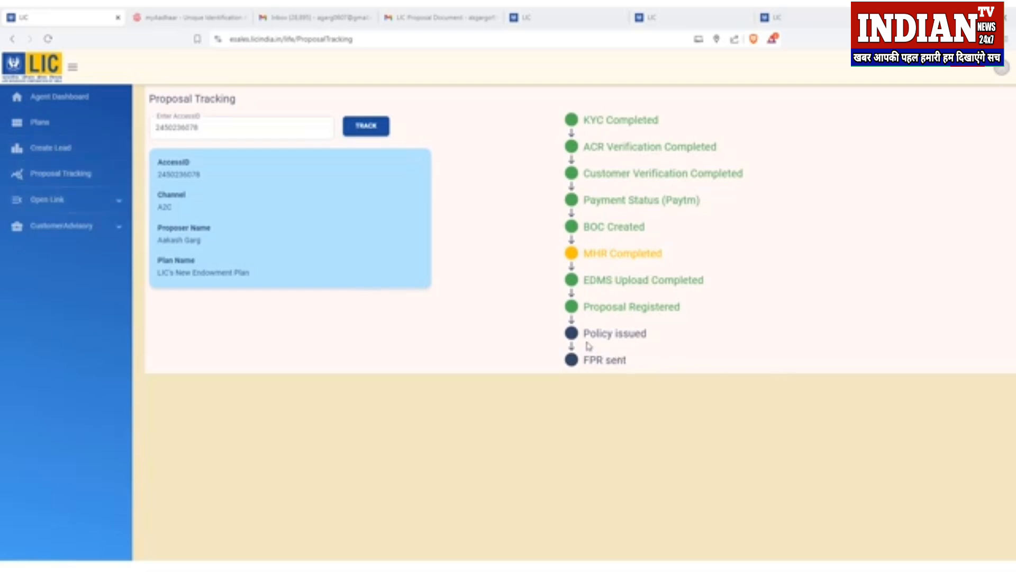
drag(584, 333, 676, 340)
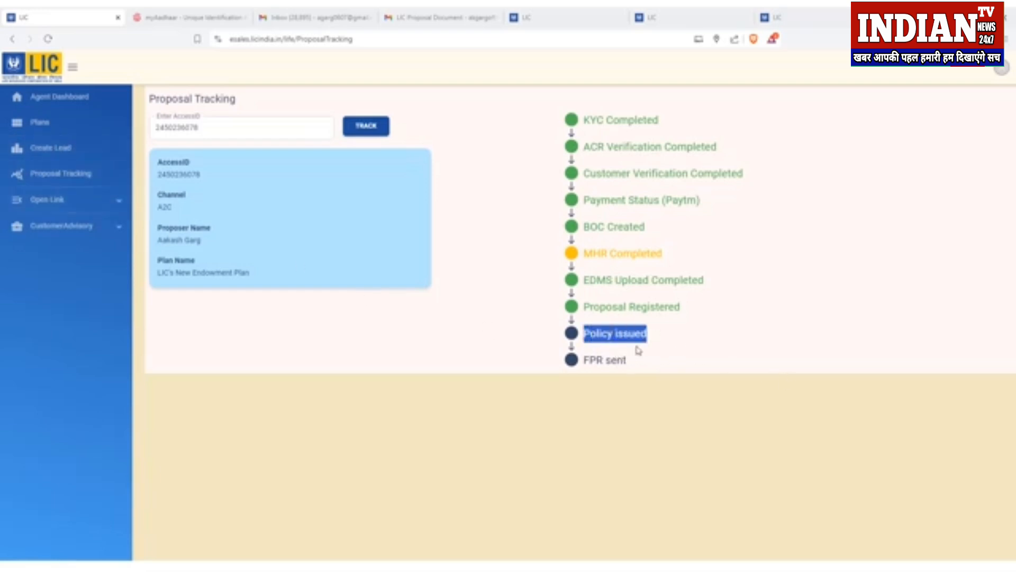
drag(583, 360, 629, 364)
click(631, 365)
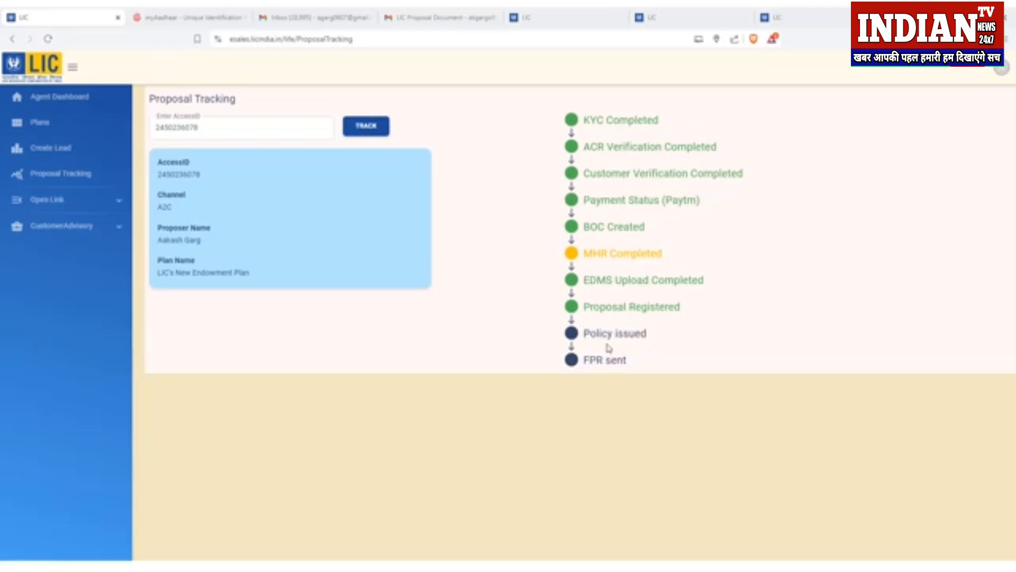
click(43, 98)
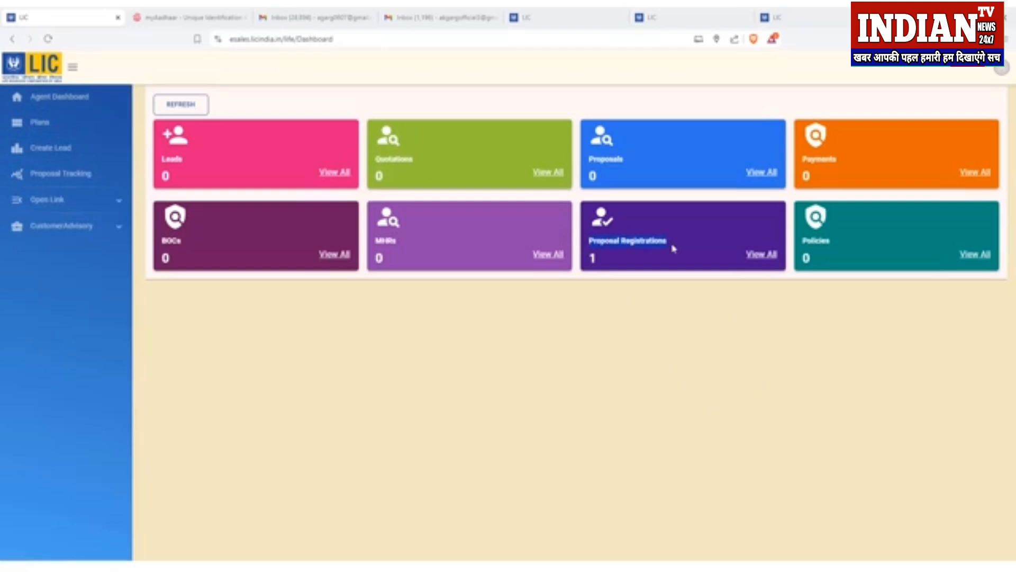
Step: List the Proposal Registrations and confirm the Policies tile now counts 1 policy
click(757, 256)
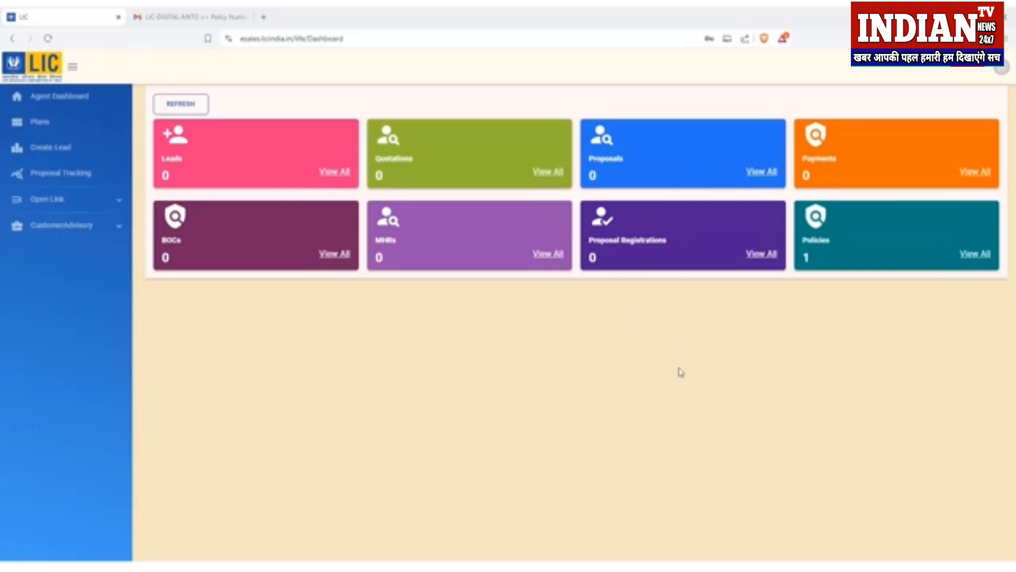
drag(642, 243, 670, 244)
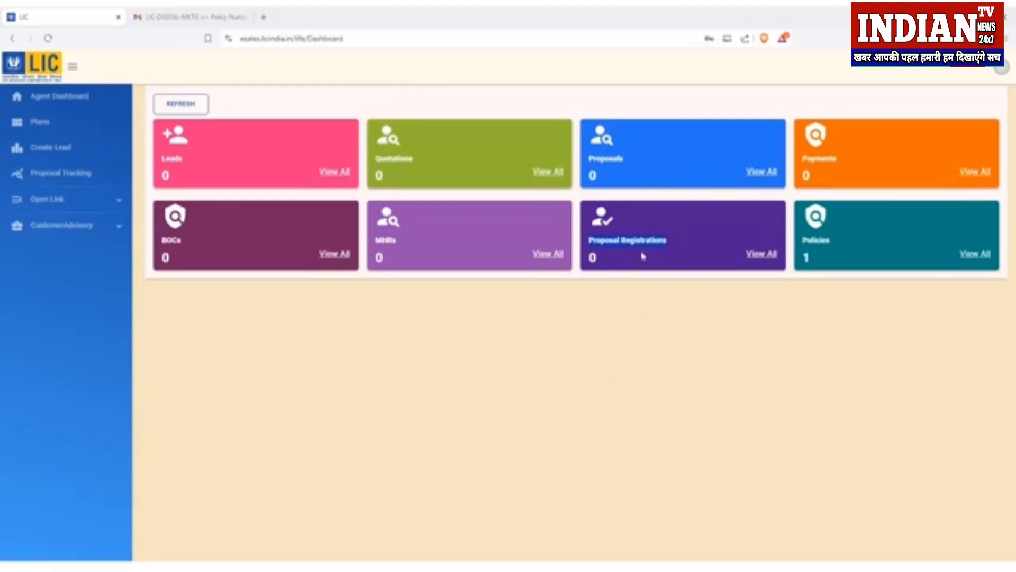
click(606, 267)
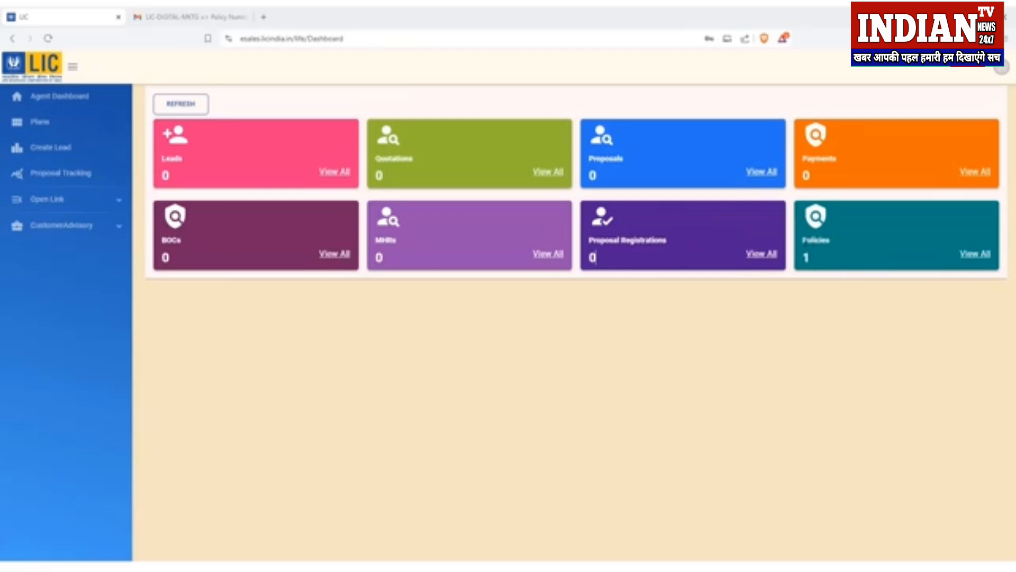
drag(804, 241, 829, 242)
click(805, 261)
Step: Copy the issued policy's Access ID and track it, showing Policy issued and FPR sent completed
click(977, 259)
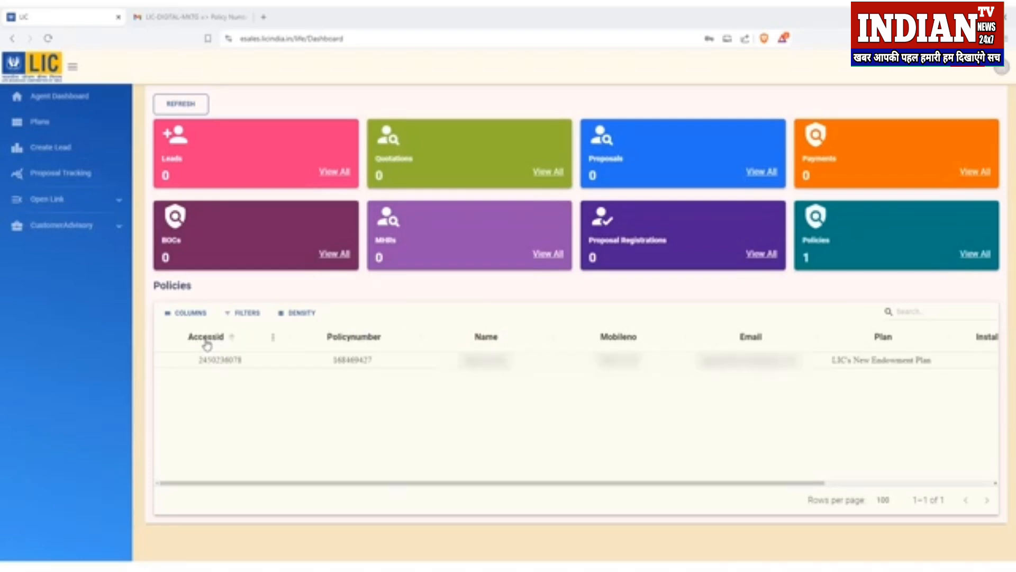
double_click(219, 360)
key(ctrl+c)
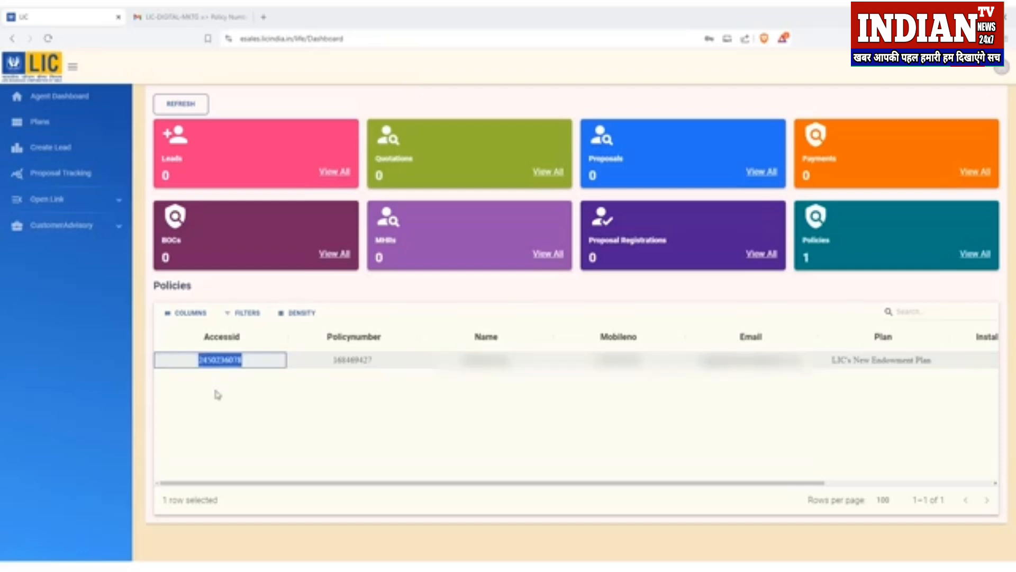
click(78, 184)
click(192, 130)
key(ctrl+v)
click(359, 132)
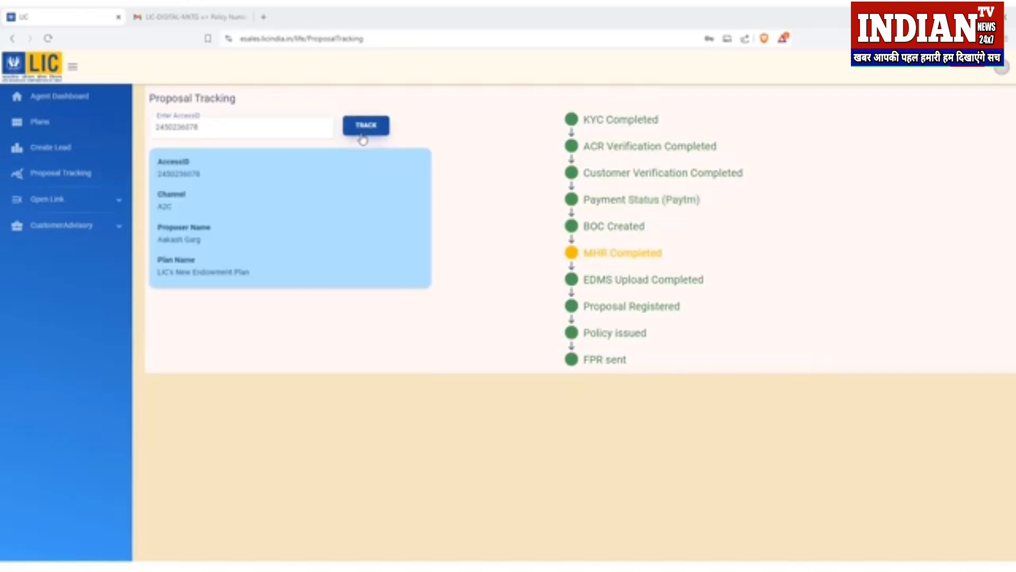
drag(660, 340, 633, 374)
click(631, 369)
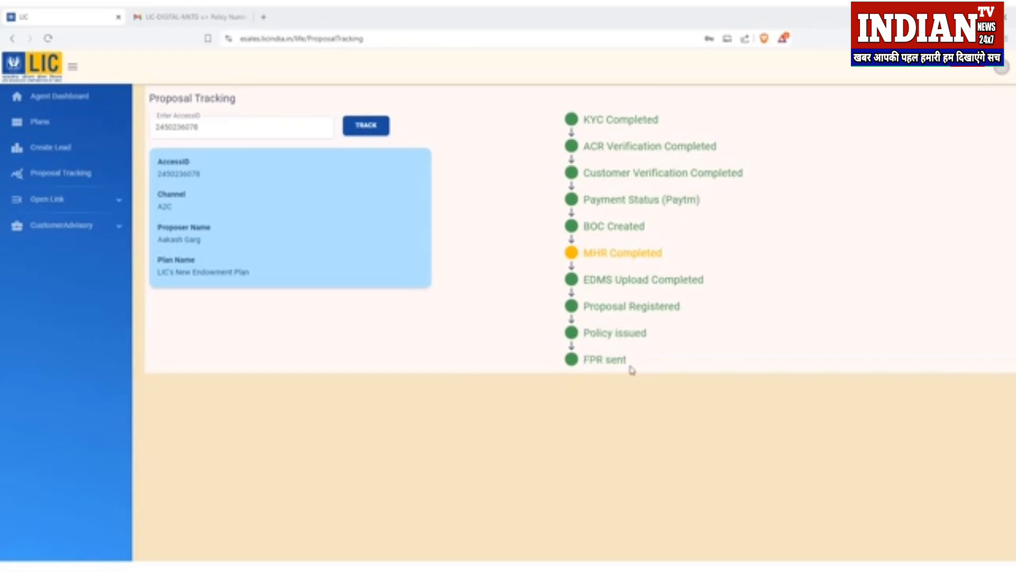
Step: Read the policy allotment email's congratulations, proposal conversion sentence and First Premium Receipt mention
click(169, 16)
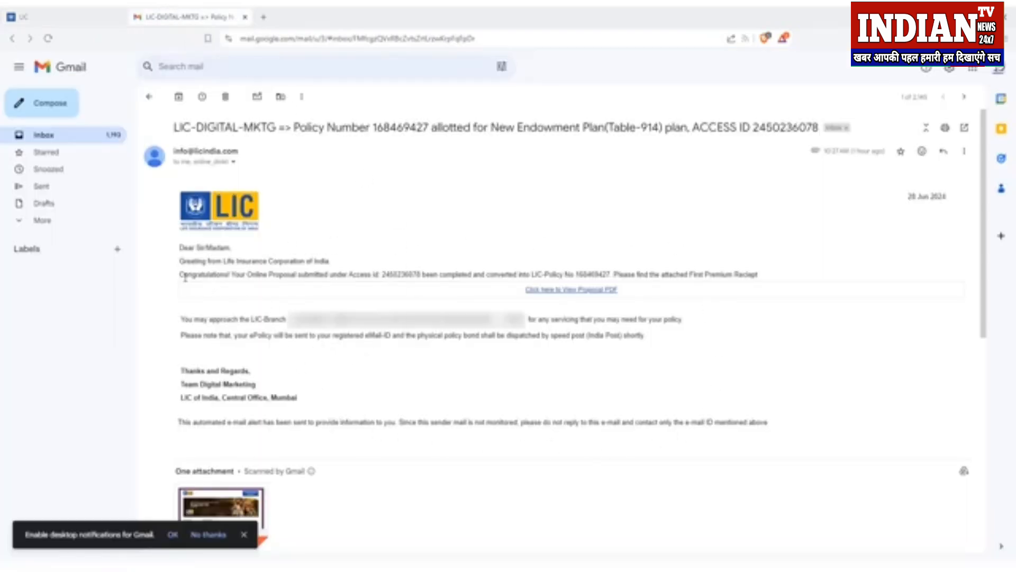
drag(180, 274, 229, 275)
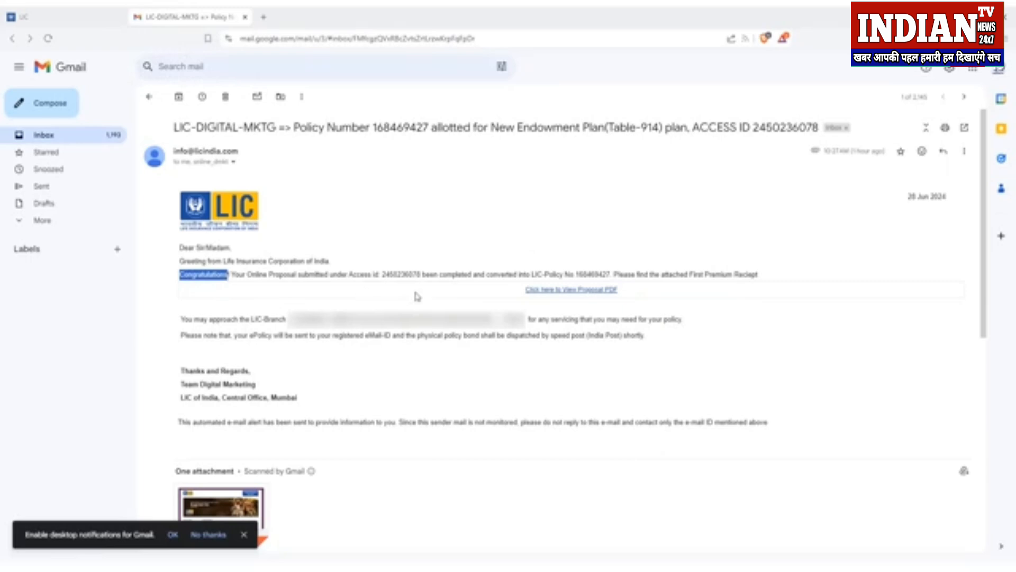
drag(349, 274, 615, 275)
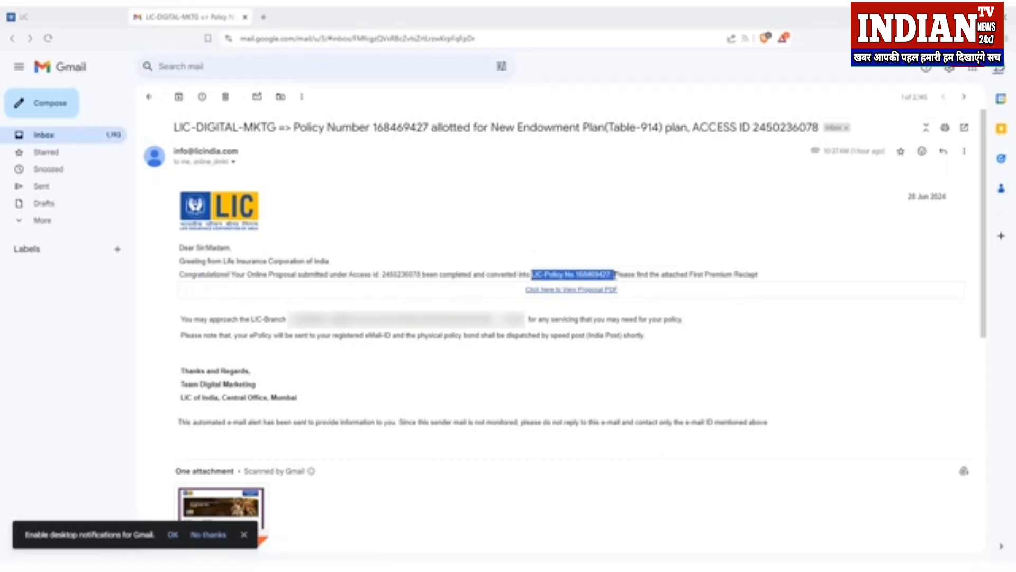
click(615, 275)
drag(759, 278, 690, 275)
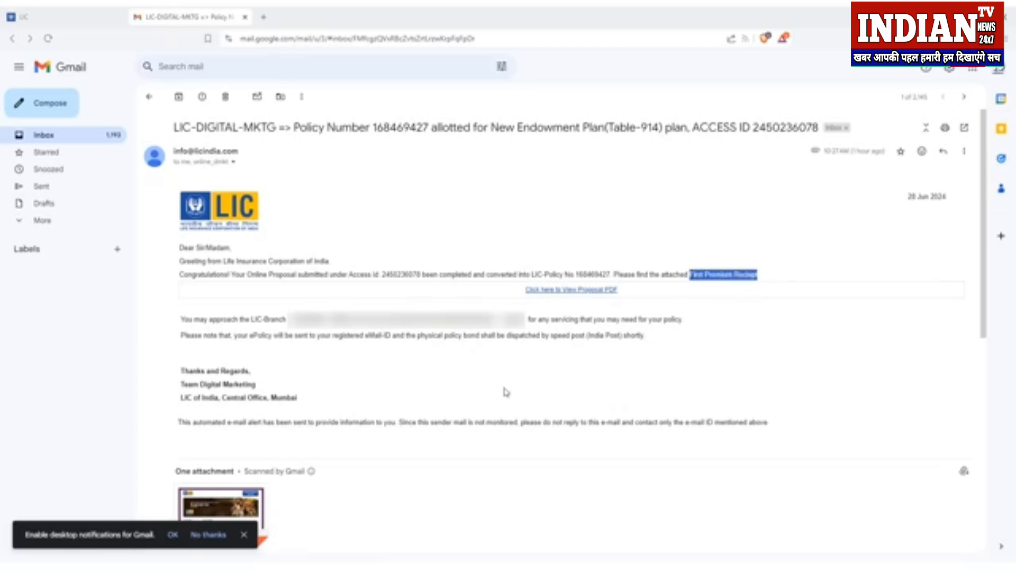
click(526, 336)
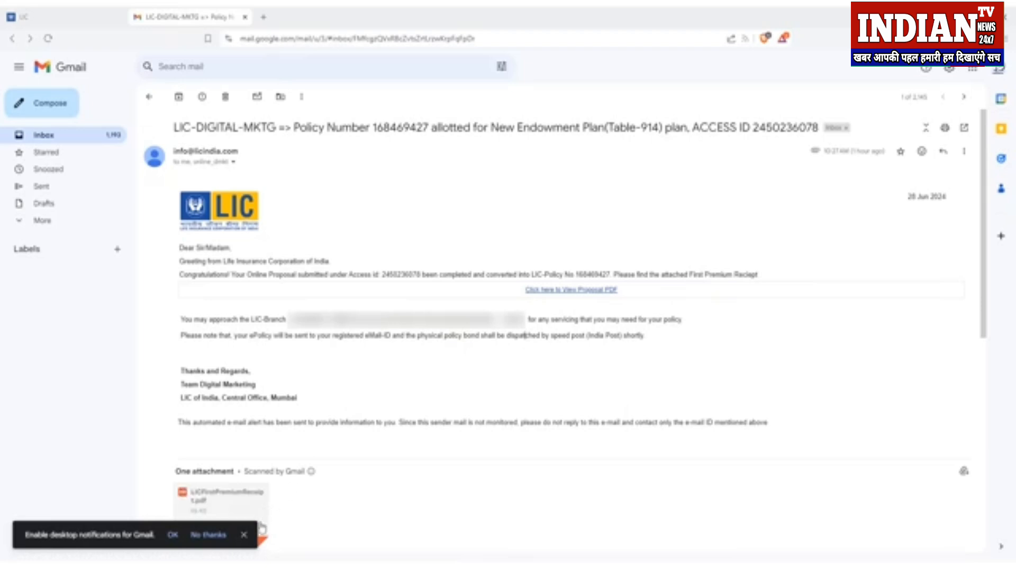
Step: Dismiss the desktop notifications prompt and review the ePolicy e-mail and speed post delivery notes
click(244, 535)
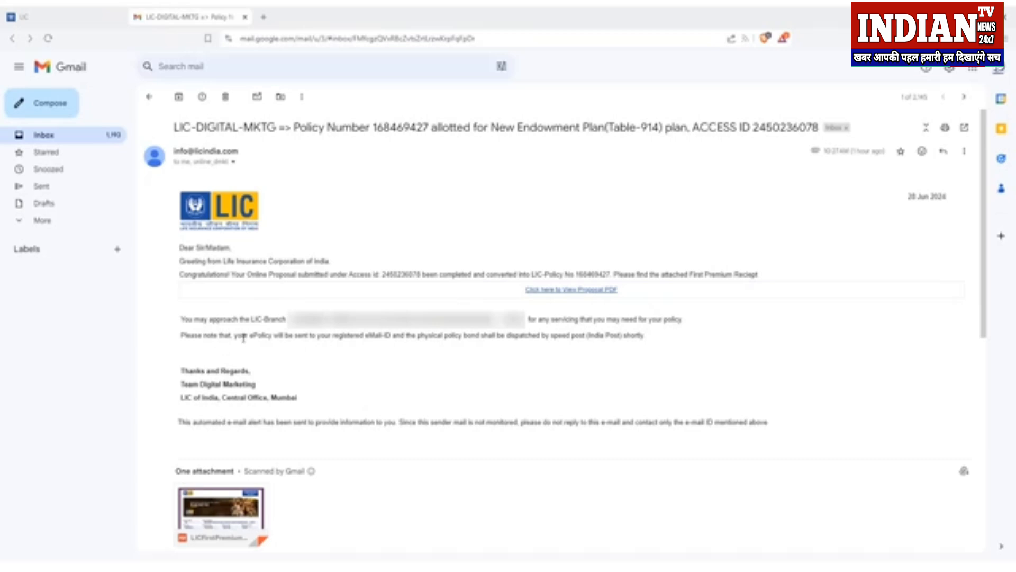
drag(249, 337, 273, 337)
drag(363, 337, 480, 338)
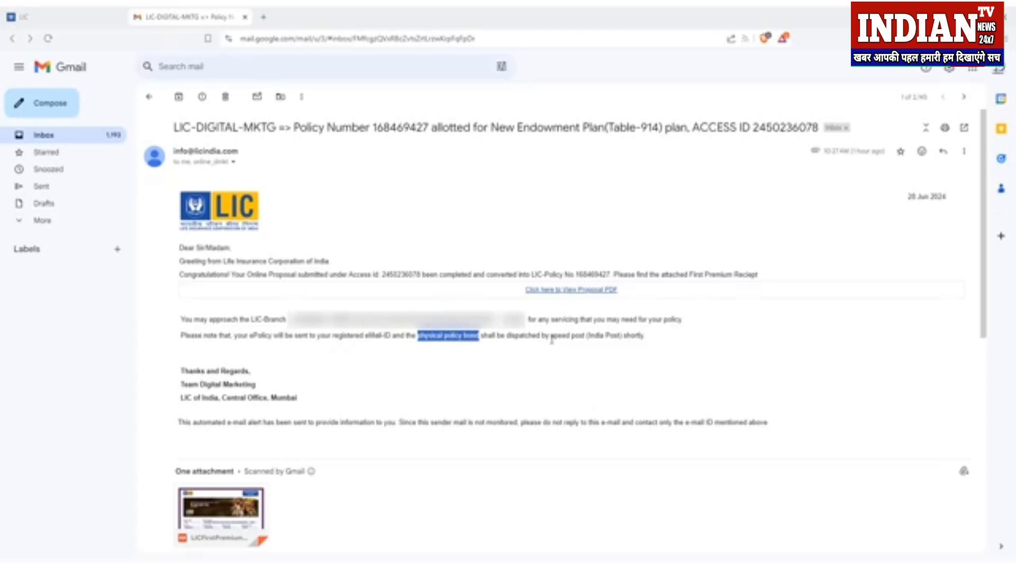
drag(551, 337, 589, 346)
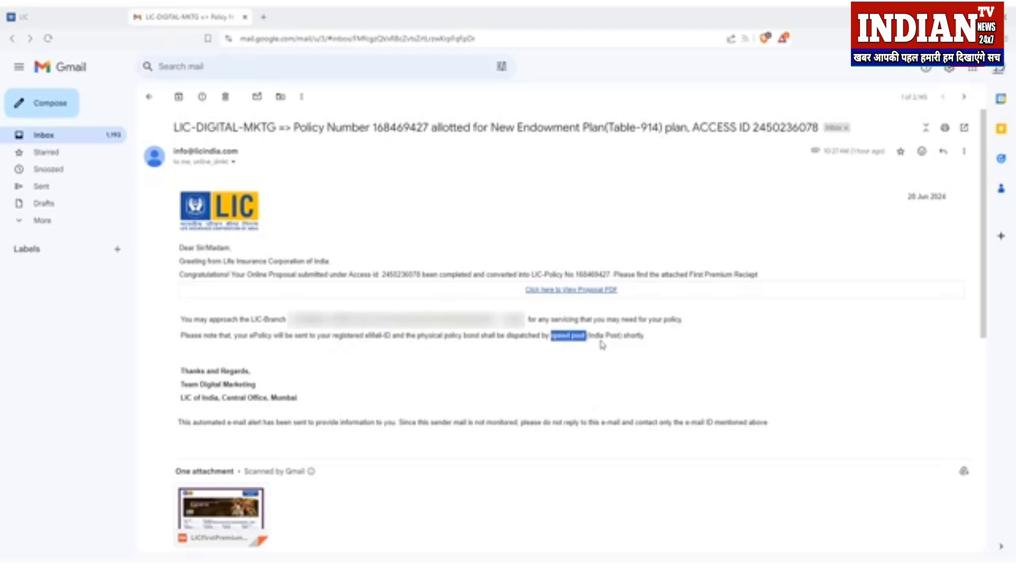
click(602, 344)
mouse_move(251, 530)
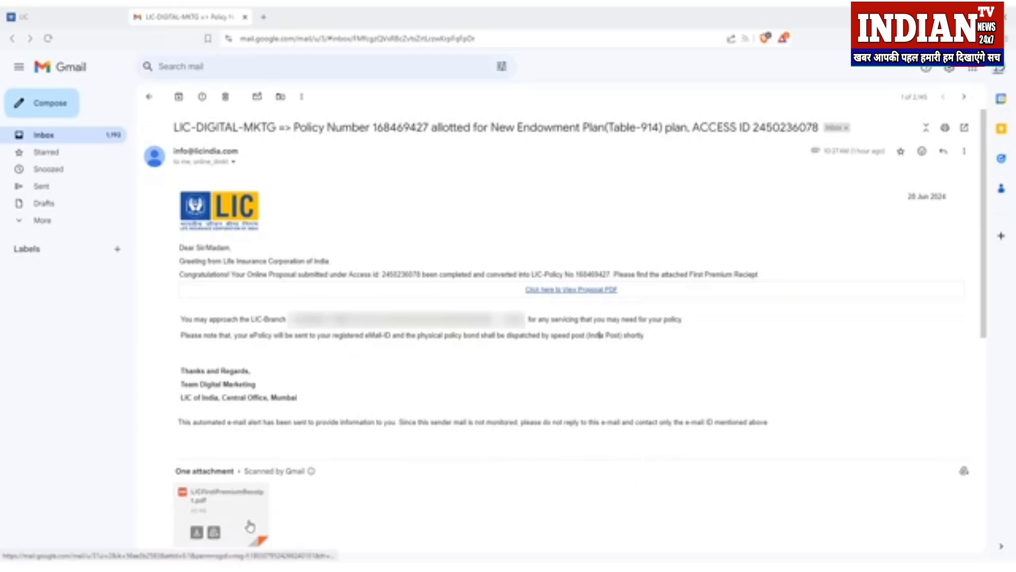